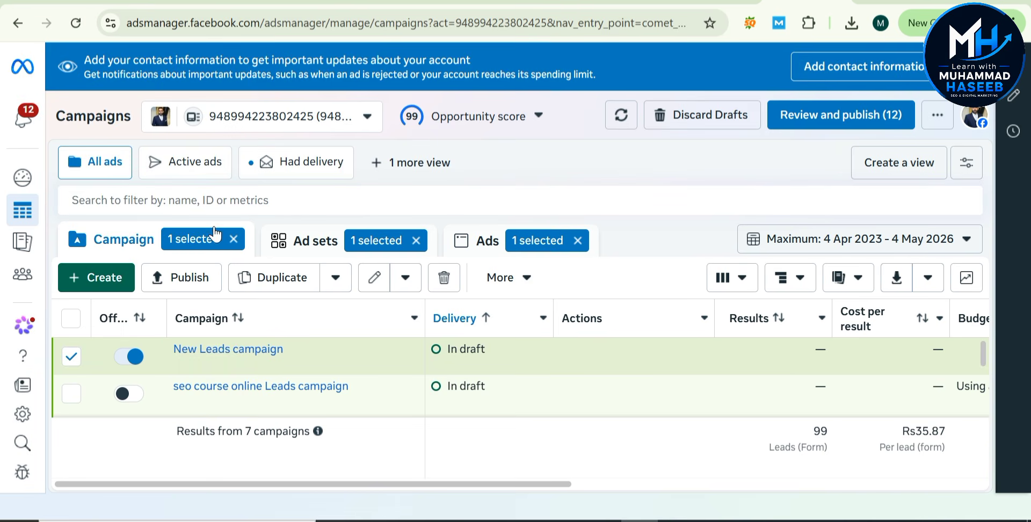
Create a new auction campaign with the Leads objective
{"action": "left_click", "coordinate": [115, 277]}
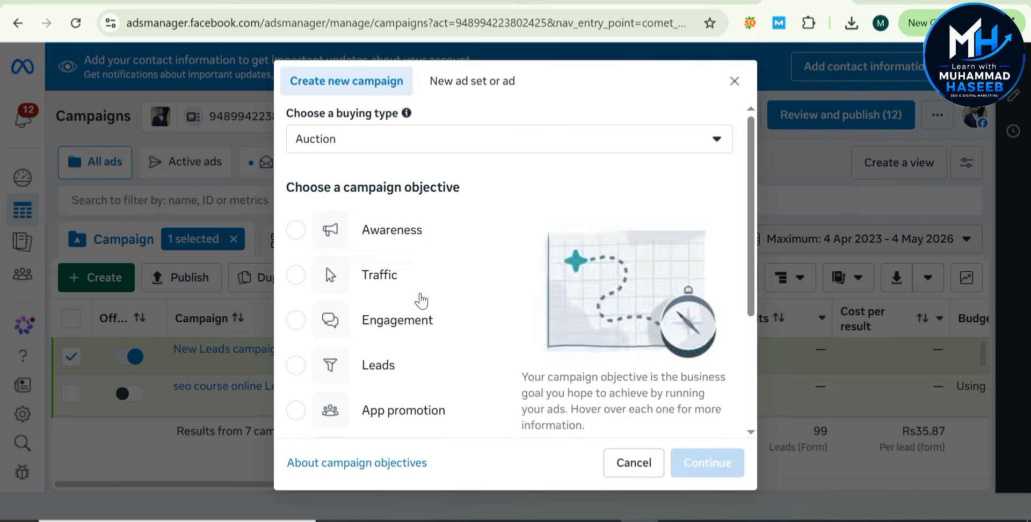
{"action": "scroll", "coordinate": [420, 297], "scroll_direction": "down", "scroll_amount": 3}
{"action": "scroll", "coordinate": [421, 301], "scroll_direction": "up", "scroll_amount": 3}
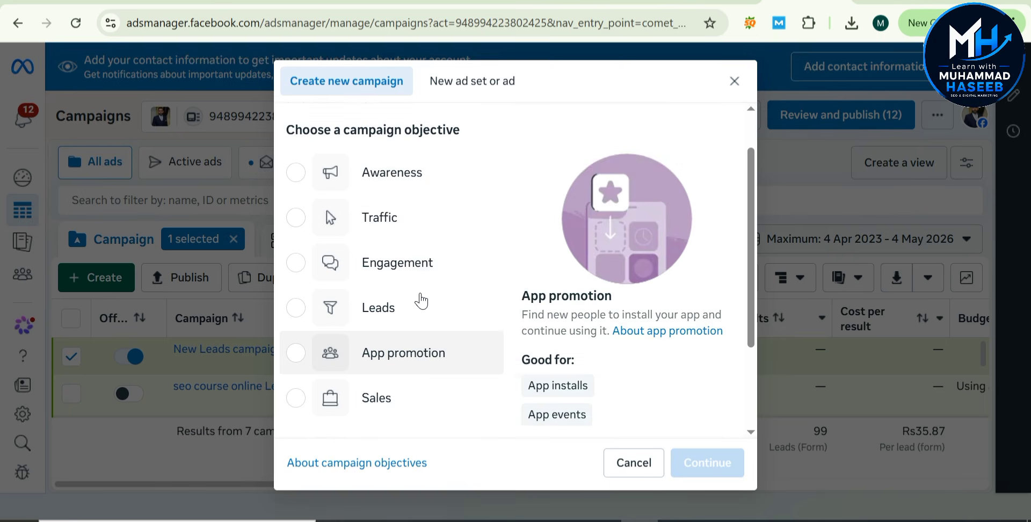
{"action": "scroll", "coordinate": [421, 300], "scroll_direction": "down", "scroll_amount": 1}
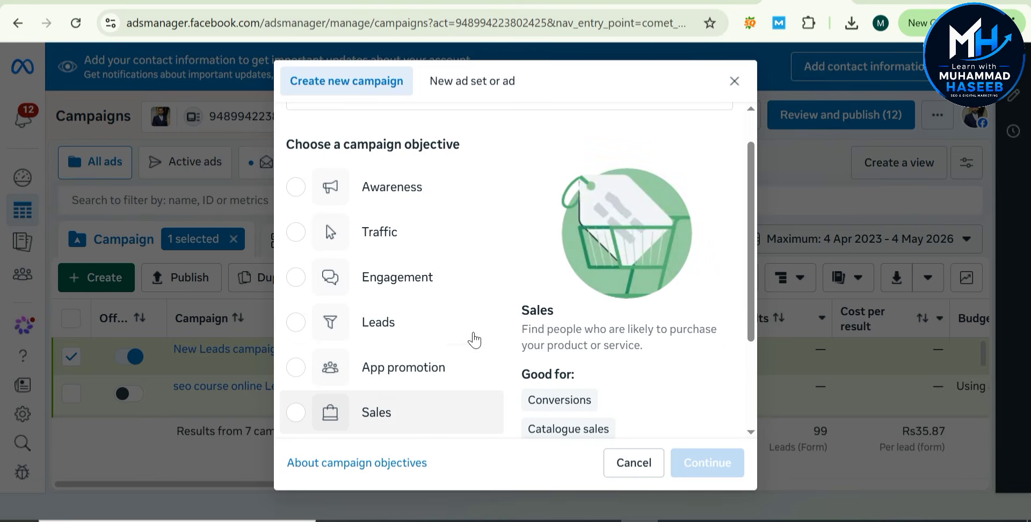
{"action": "scroll", "coordinate": [472, 339], "scroll_direction": "down", "scroll_amount": 2}
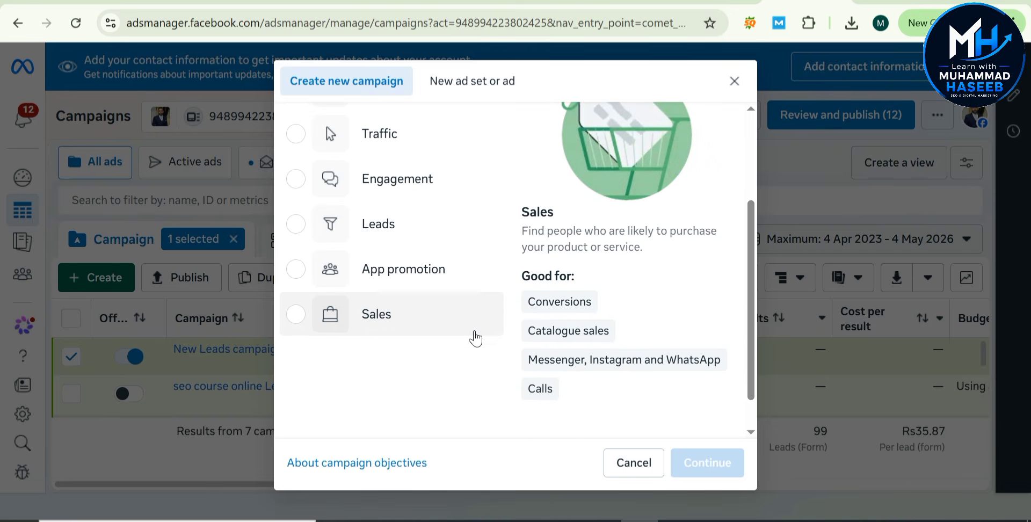
{"action": "scroll", "coordinate": [476, 338], "scroll_direction": "up", "scroll_amount": 2}
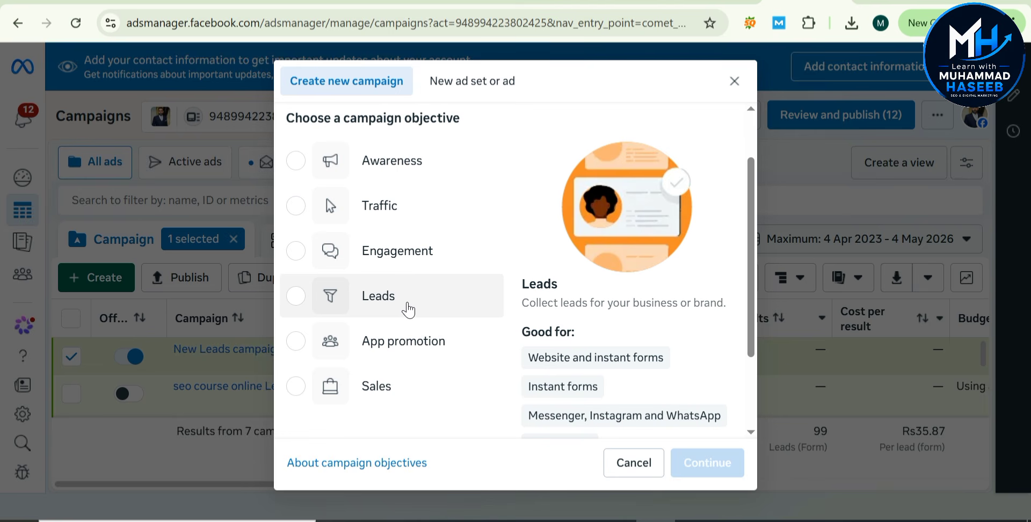
{"action": "scroll", "coordinate": [438, 265], "scroll_direction": "down", "scroll_amount": 1}
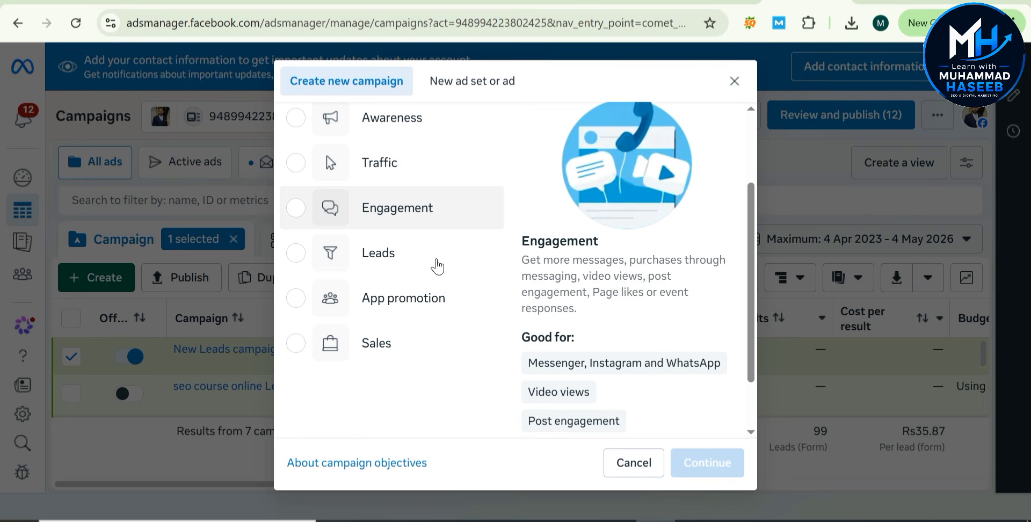
{"action": "scroll", "coordinate": [438, 266], "scroll_direction": "up", "scroll_amount": 3}
{"action": "scroll", "coordinate": [438, 265], "scroll_direction": "down", "scroll_amount": 2}
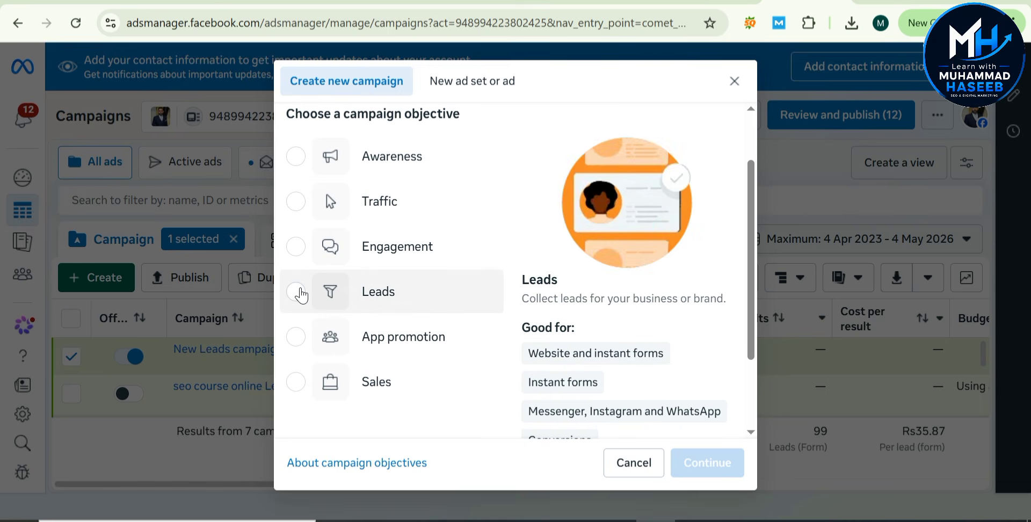
{"action": "left_click", "coordinate": [299, 291]}
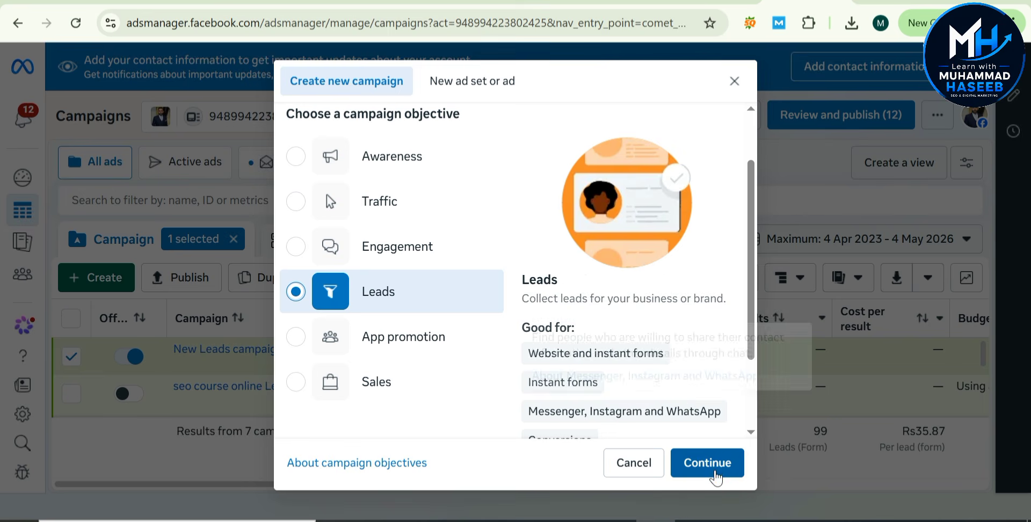
{"action": "left_click", "coordinate": [709, 465]}
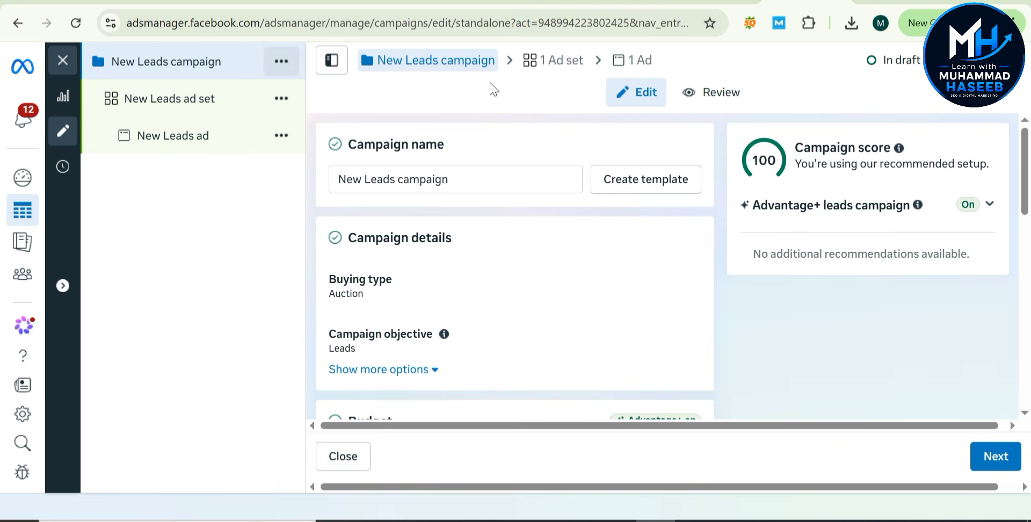
Rename the campaign as "seo Leads campaign"
{"action": "double_click", "coordinate": [364, 180]}
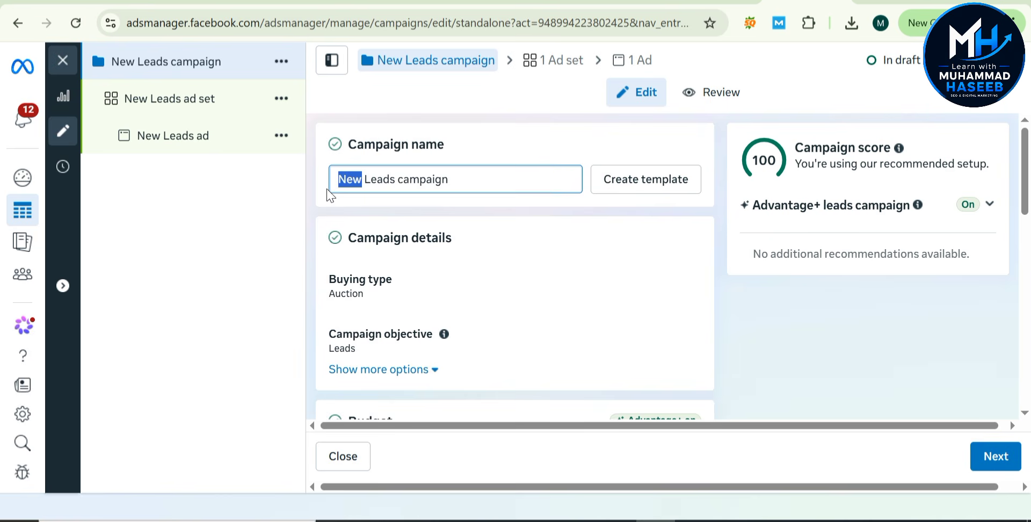
{"action": "key", "text": "BackSpace"}
{"action": "type", "text": "sf"}
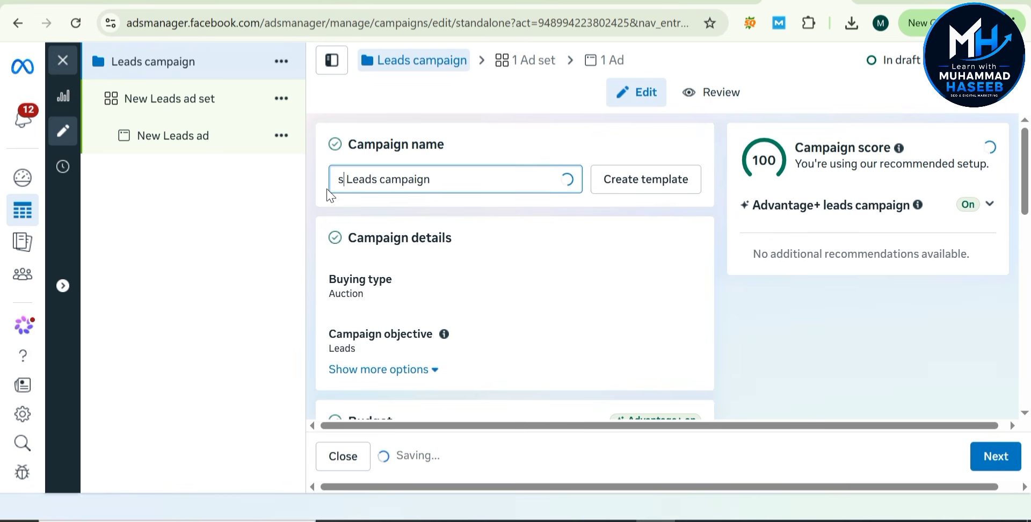
{"action": "key", "text": "BackSpace"}
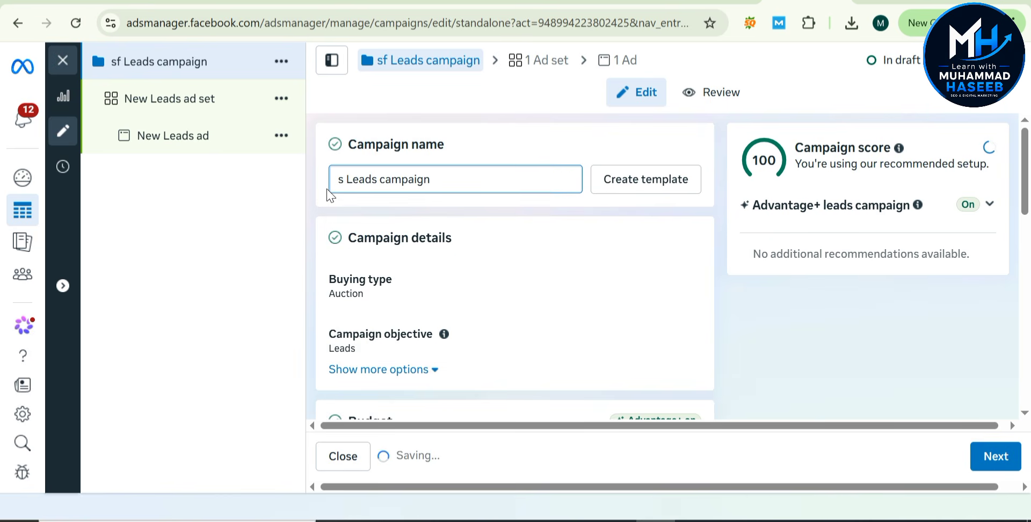
{"action": "type", "text": "eo"}
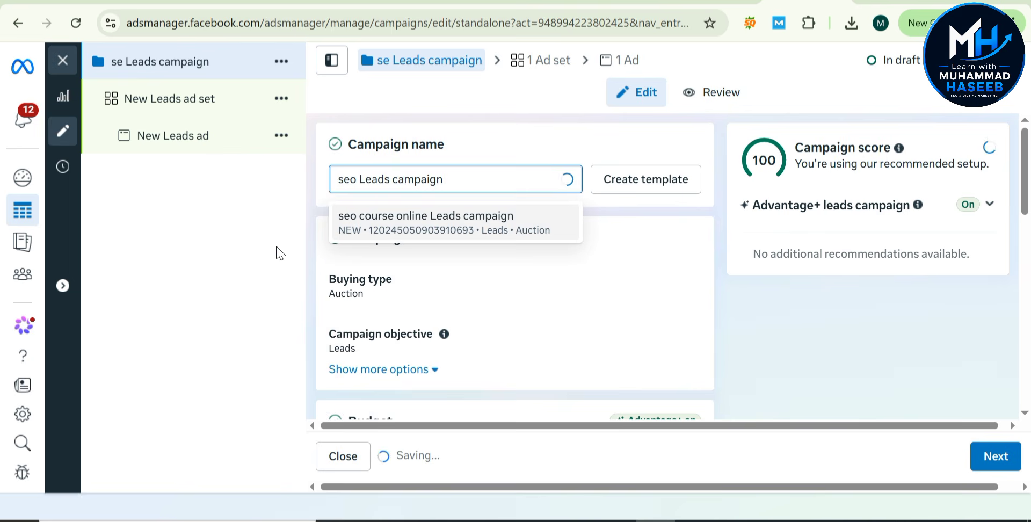
{"action": "left_click", "coordinate": [274, 252]}
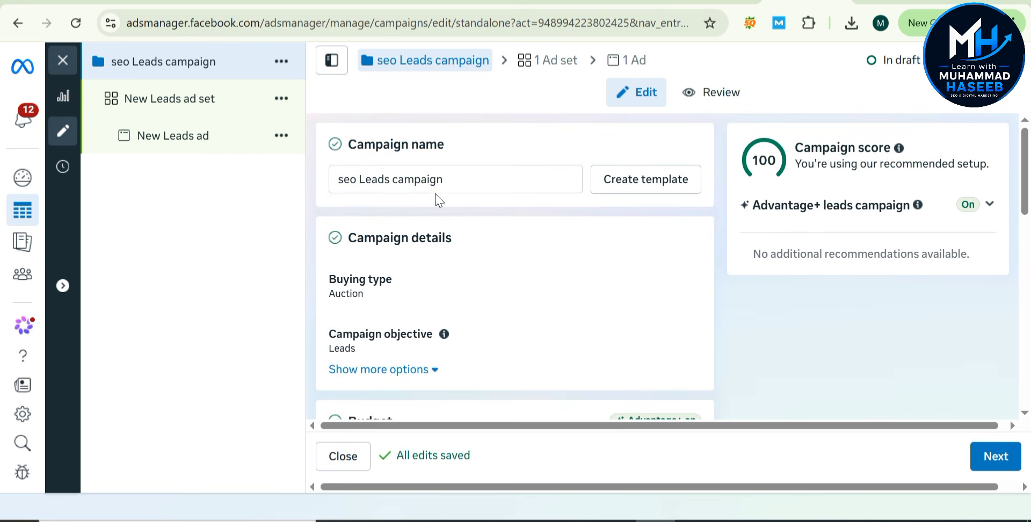
Open the campaign objective for editing and review the available objectives
{"action": "scroll", "coordinate": [436, 205], "scroll_direction": "down", "scroll_amount": 2}
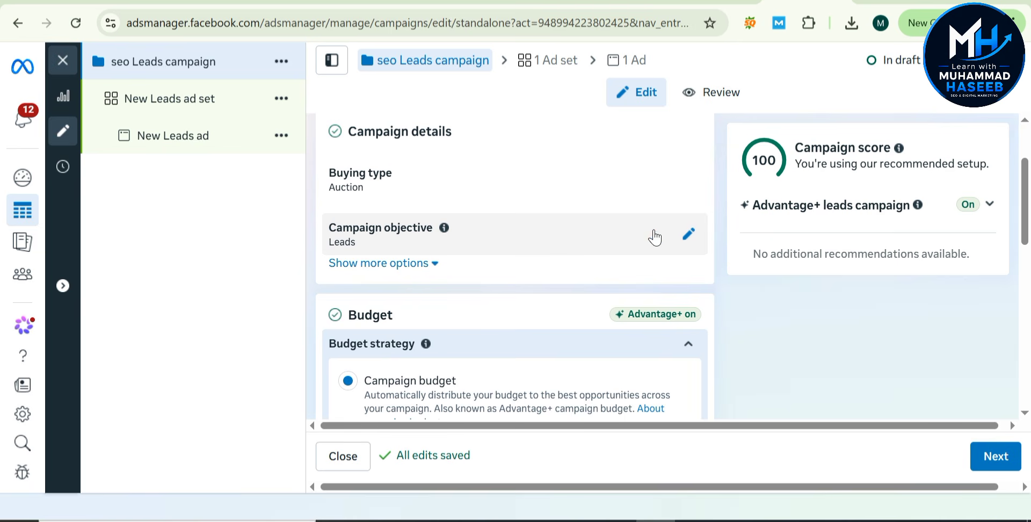
{"action": "left_click", "coordinate": [688, 234]}
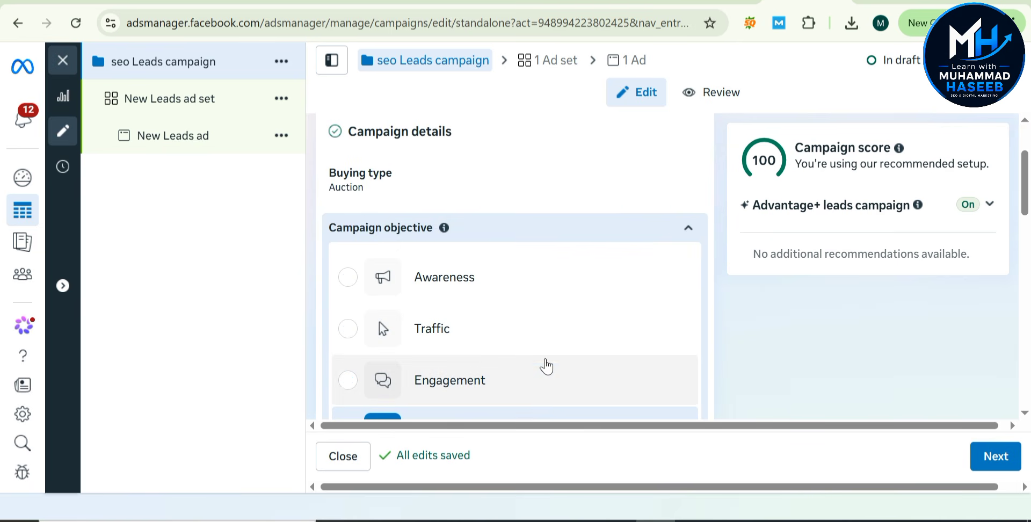
{"action": "scroll", "coordinate": [547, 363], "scroll_direction": "down", "scroll_amount": 7}
{"action": "scroll", "coordinate": [547, 364], "scroll_direction": "up", "scroll_amount": 5}
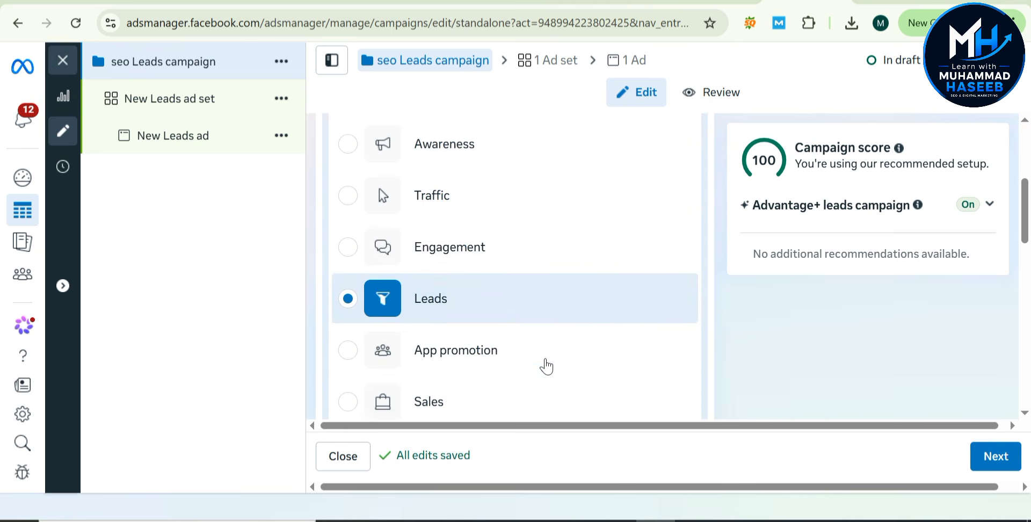
{"action": "scroll", "coordinate": [555, 239], "scroll_direction": "up", "scroll_amount": 4}
{"action": "scroll", "coordinate": [558, 242], "scroll_direction": "down", "scroll_amount": 1}
Check the daily and lifetime budget choices, and set the budget strategy to Ad set budget
{"action": "scroll", "coordinate": [559, 242], "scroll_direction": "down", "scroll_amount": 8}
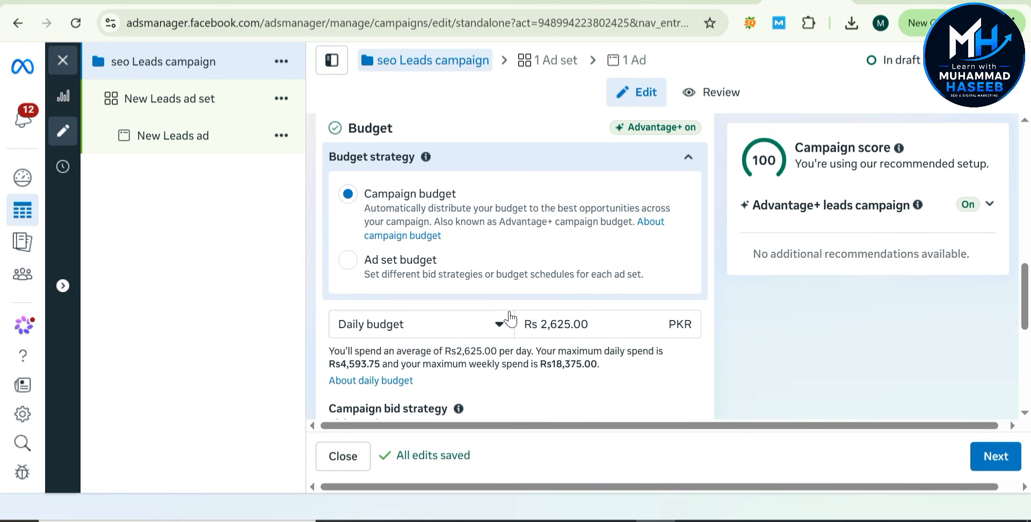
{"action": "left_click", "coordinate": [606, 322]}
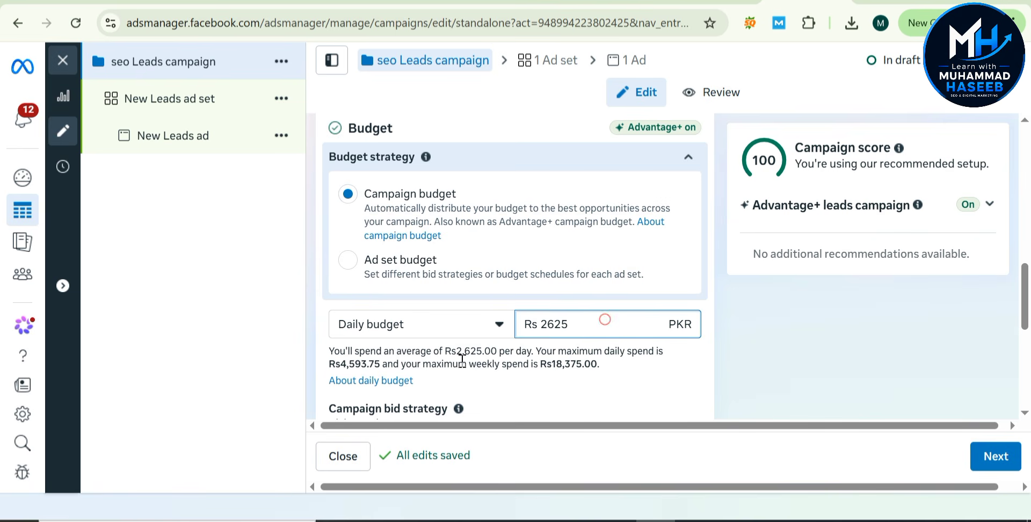
{"action": "left_click", "coordinate": [428, 329]}
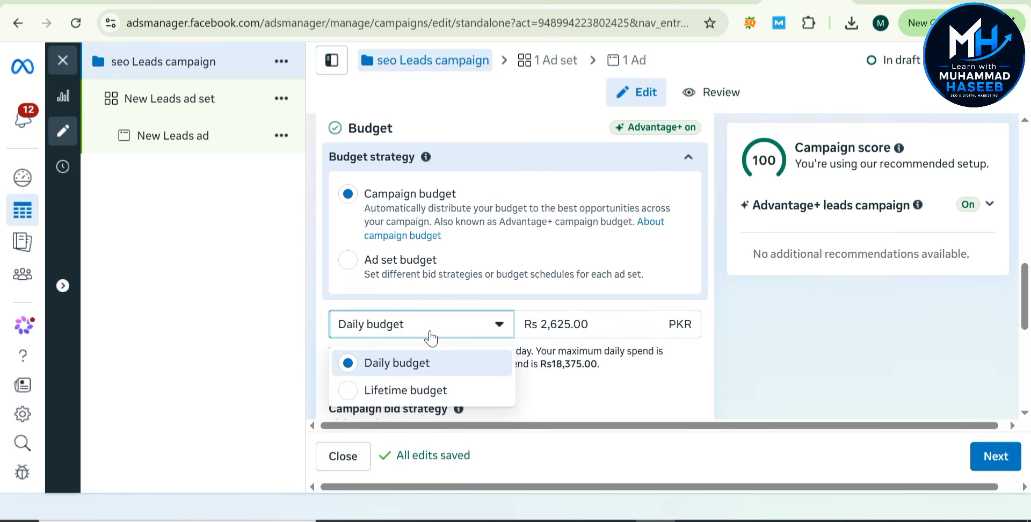
{"action": "left_click", "coordinate": [270, 363]}
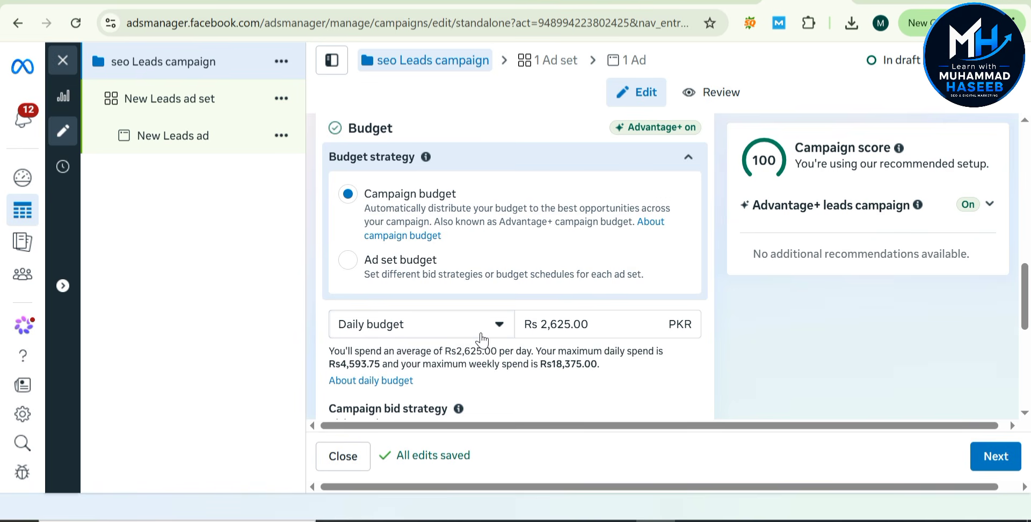
{"action": "left_click", "coordinate": [349, 260]}
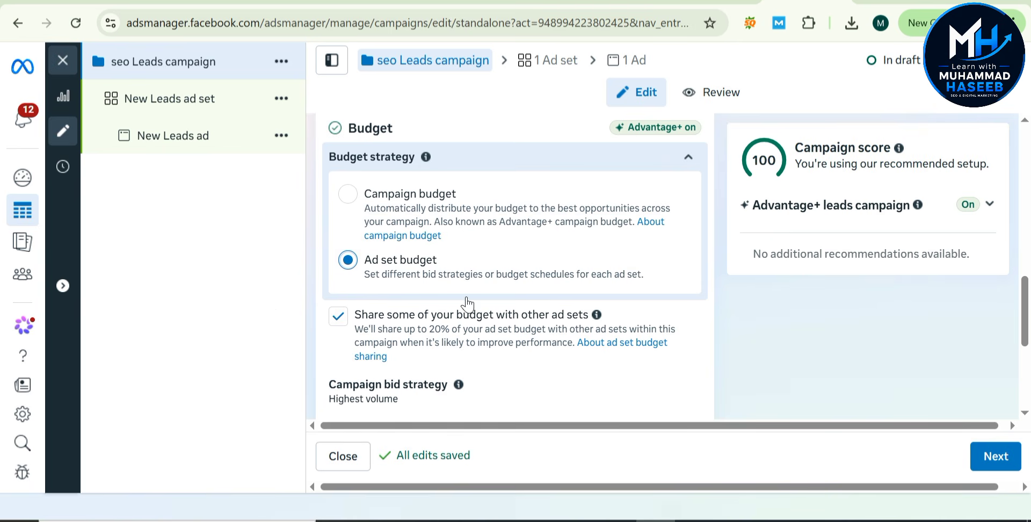
Review the budget sharing, bid strategy, A/B test and Special Ad Categories settings, and continue to the ad set
{"action": "scroll", "coordinate": [467, 304], "scroll_direction": "down", "scroll_amount": 2}
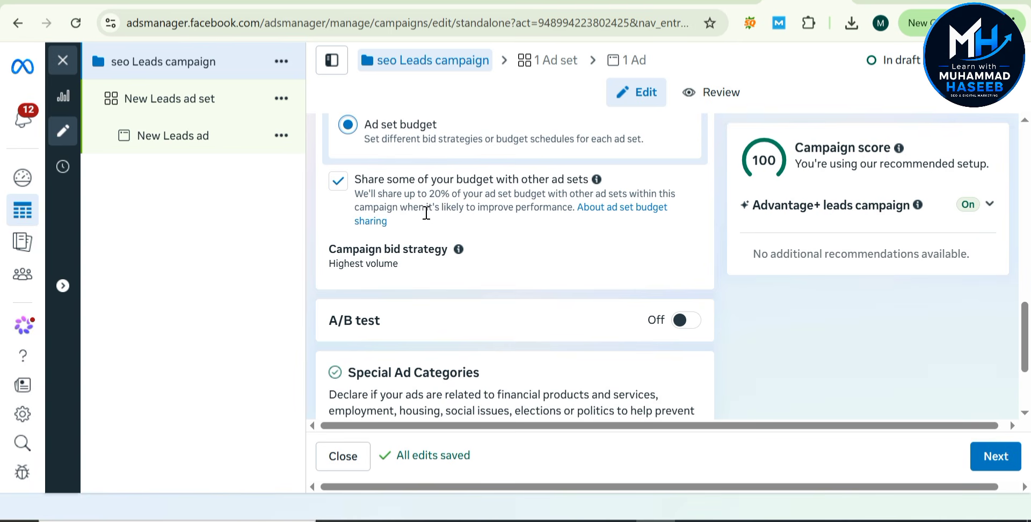
{"action": "scroll", "coordinate": [410, 269], "scroll_direction": "down", "scroll_amount": 1}
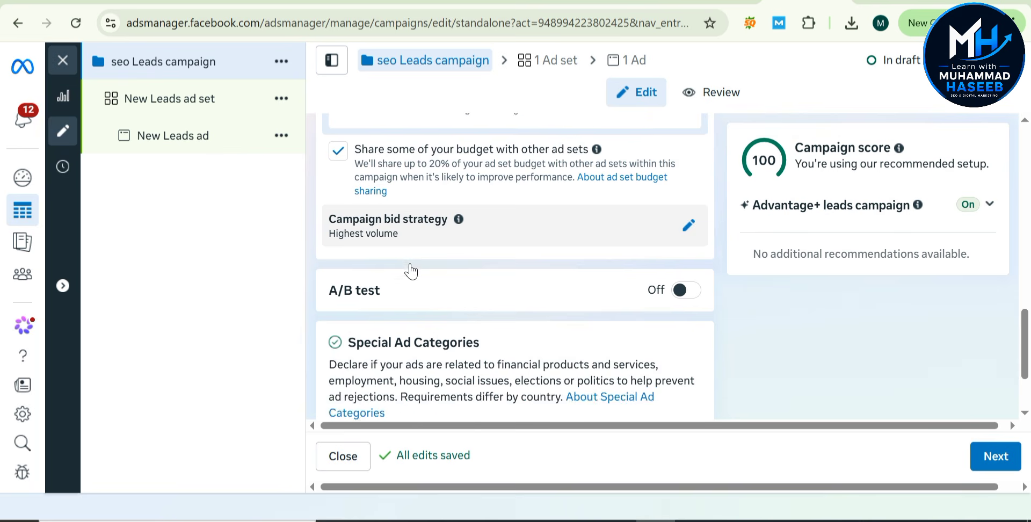
{"action": "scroll", "coordinate": [419, 266], "scroll_direction": "up", "scroll_amount": 2}
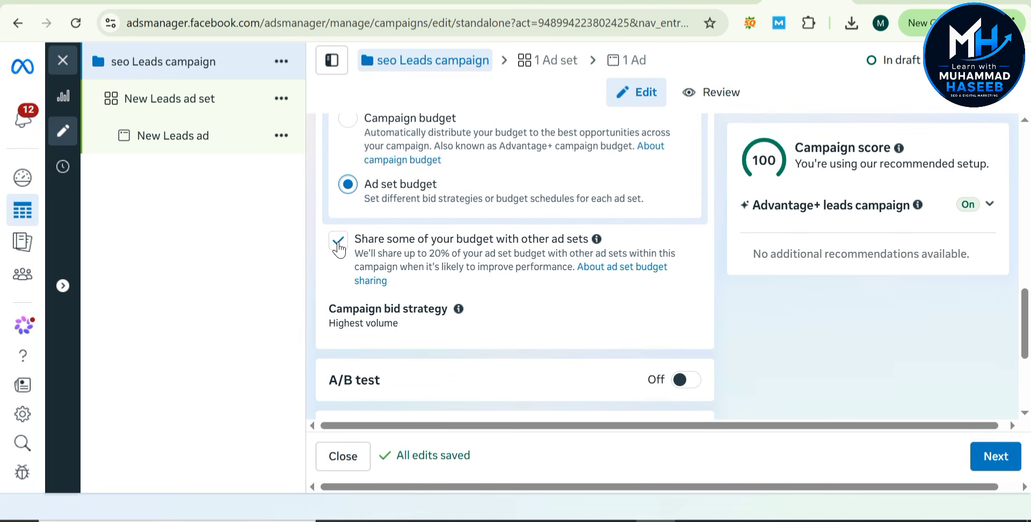
{"action": "scroll", "coordinate": [514, 260], "scroll_direction": "down", "scroll_amount": 3}
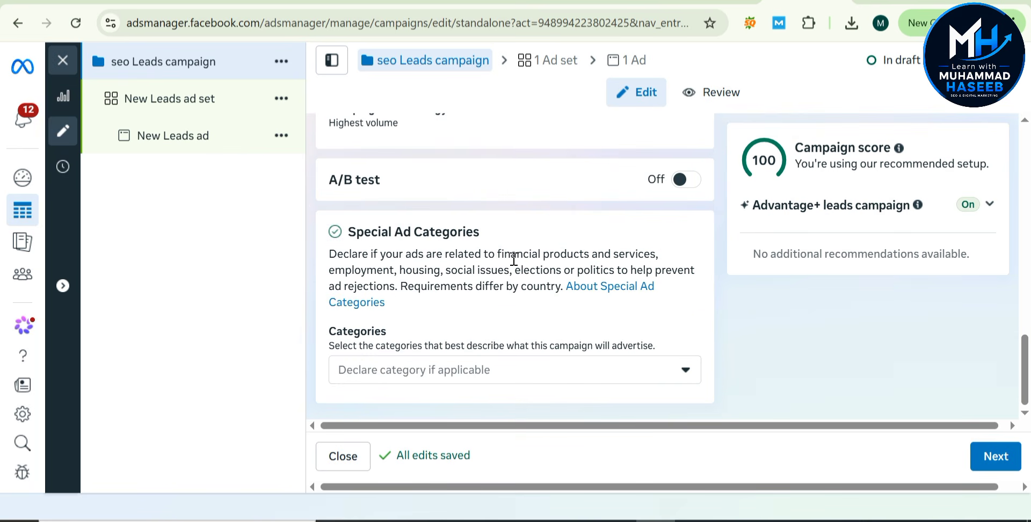
{"action": "left_click", "coordinate": [983, 463]}
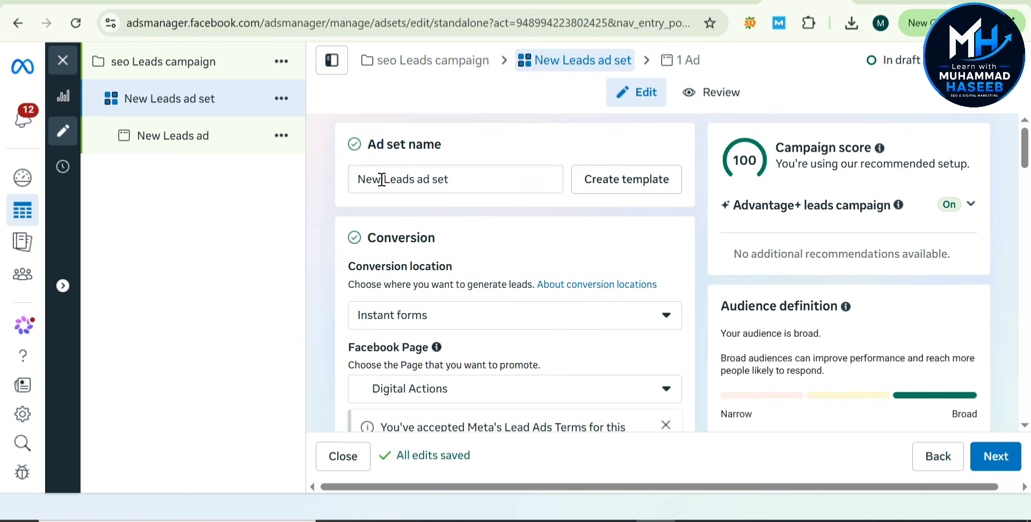
Rename the ad set as "seo Leads ad set"
{"action": "left_click_drag", "start_coordinate": [382, 178], "coordinate": [318, 182]}
{"action": "key", "text": "BackSpace"}
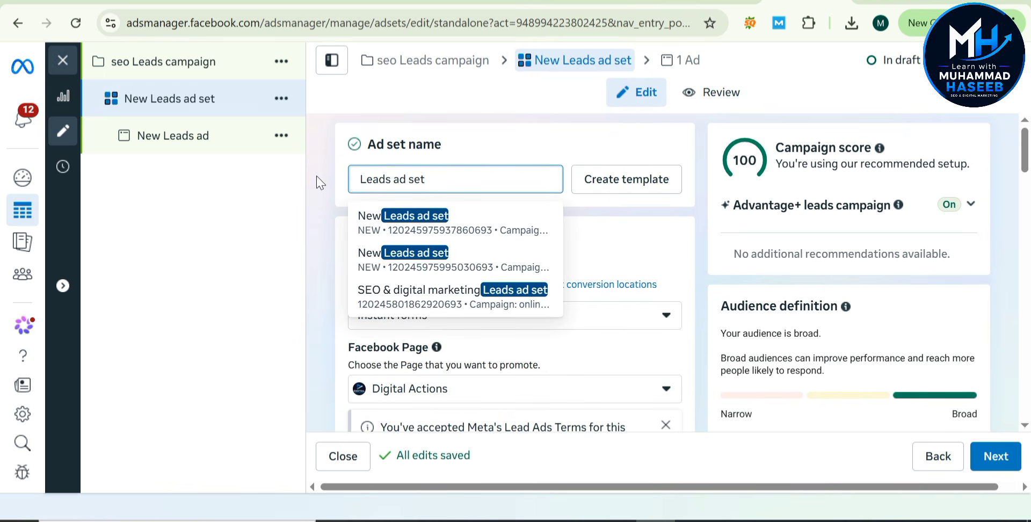
{"action": "type", "text": "s "}
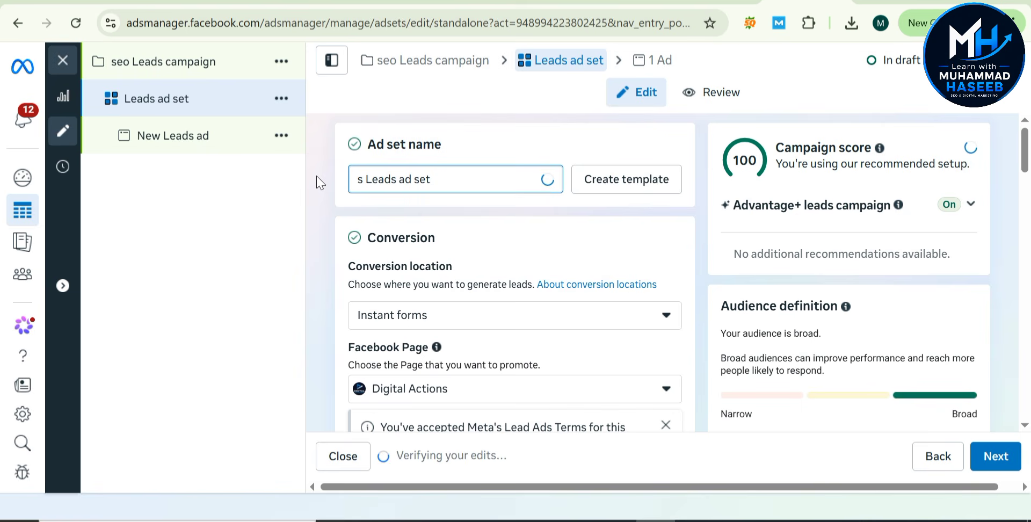
{"action": "type", "text": "eo"}
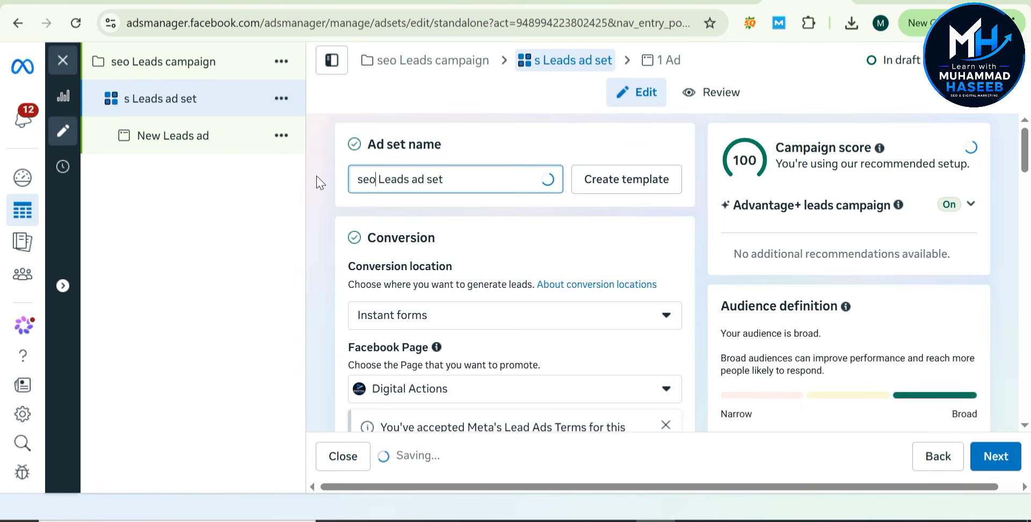
{"action": "left_click", "coordinate": [331, 218]}
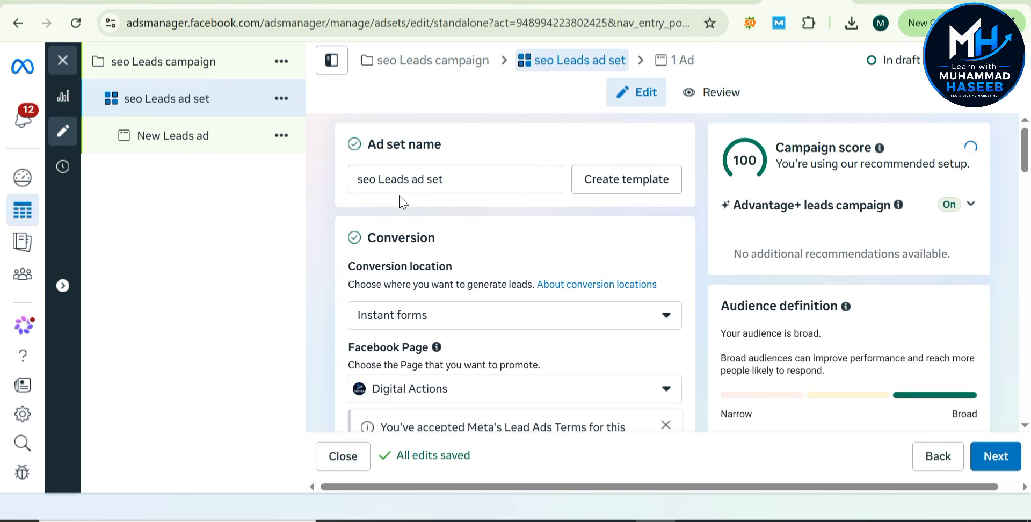
Review the multiple and single conversion location choices for the ad set, and select Instant forms
{"action": "scroll", "coordinate": [416, 266], "scroll_direction": "down", "scroll_amount": 2}
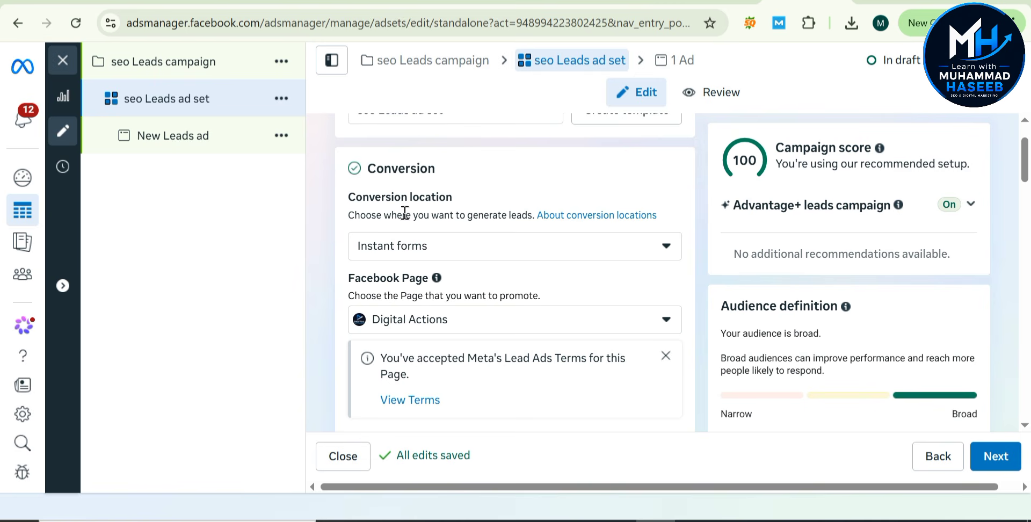
{"action": "scroll", "coordinate": [470, 197], "scroll_direction": "down", "scroll_amount": 1}
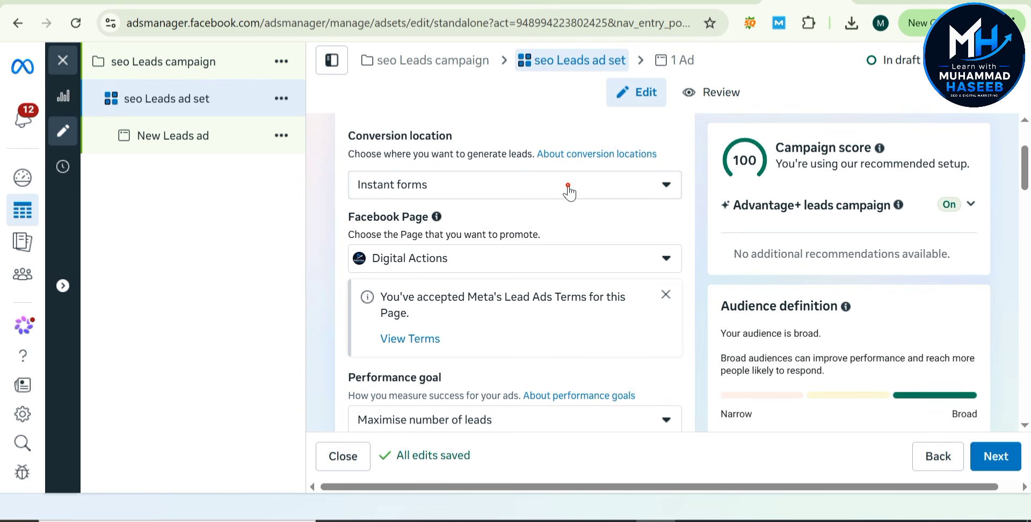
{"action": "left_click", "coordinate": [568, 188]}
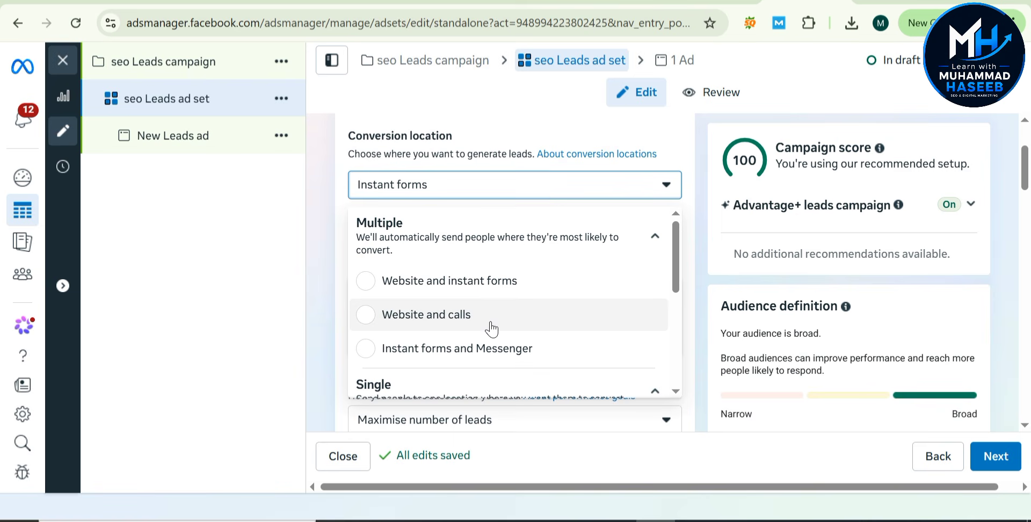
{"action": "scroll", "coordinate": [491, 328], "scroll_direction": "down", "scroll_amount": 3}
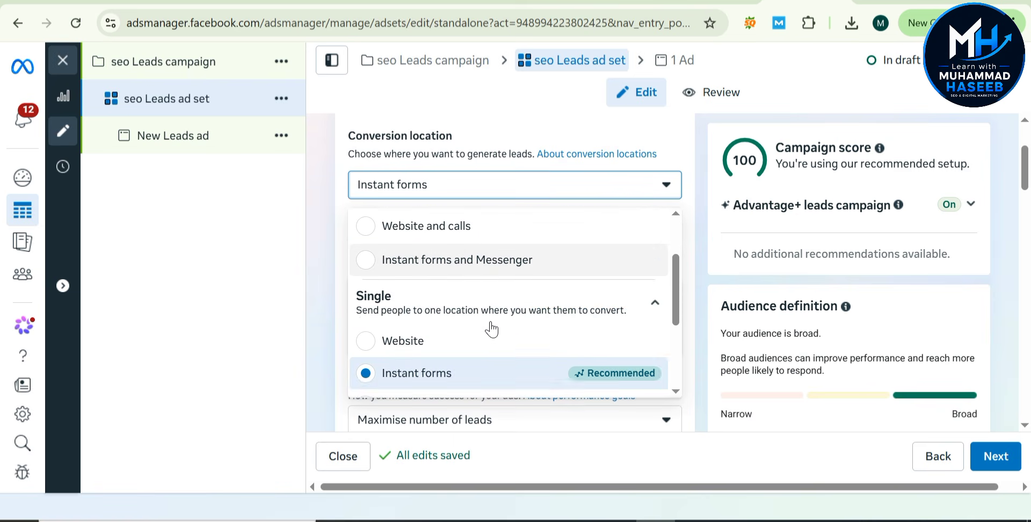
{"action": "scroll", "coordinate": [491, 329], "scroll_direction": "down", "scroll_amount": 2}
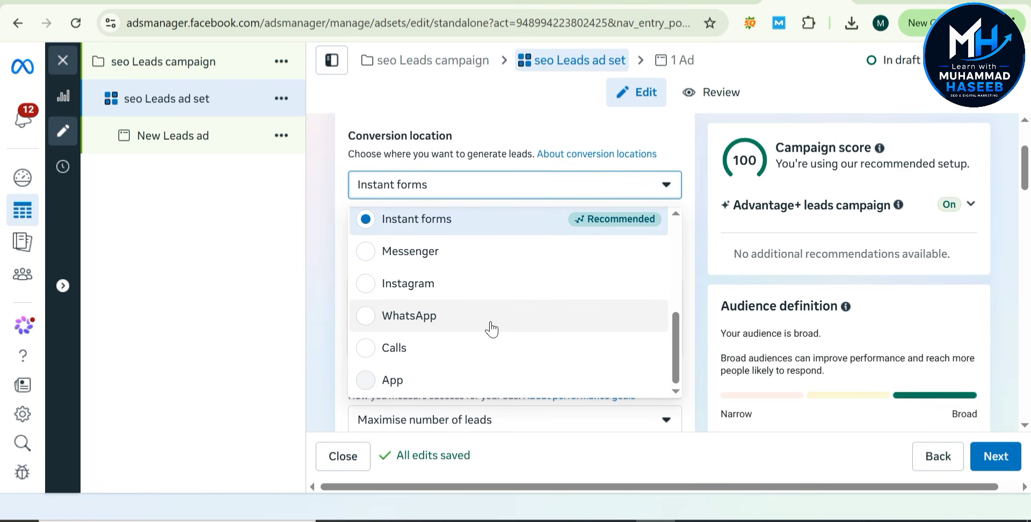
{"action": "scroll", "coordinate": [491, 329], "scroll_direction": "up", "scroll_amount": 5}
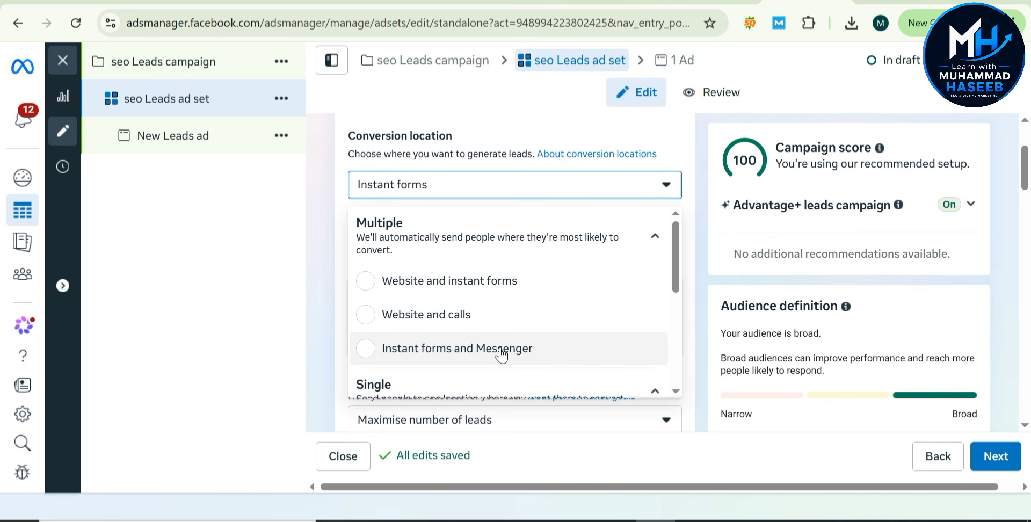
{"action": "scroll", "coordinate": [501, 354], "scroll_direction": "down", "scroll_amount": 3}
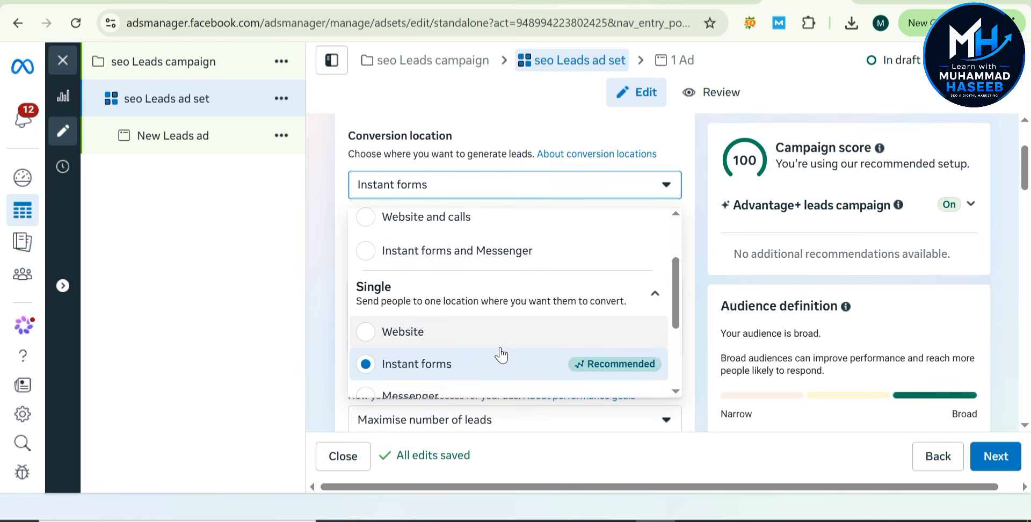
{"action": "scroll", "coordinate": [501, 355], "scroll_direction": "down", "scroll_amount": 1}
{"action": "scroll", "coordinate": [502, 355], "scroll_direction": "down", "scroll_amount": 2}
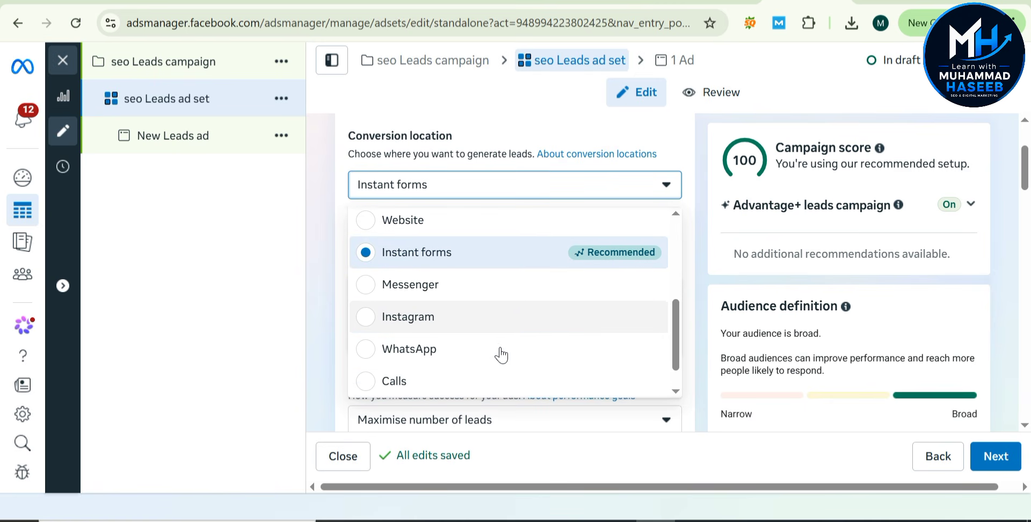
{"action": "scroll", "coordinate": [501, 354], "scroll_direction": "up", "scroll_amount": 2}
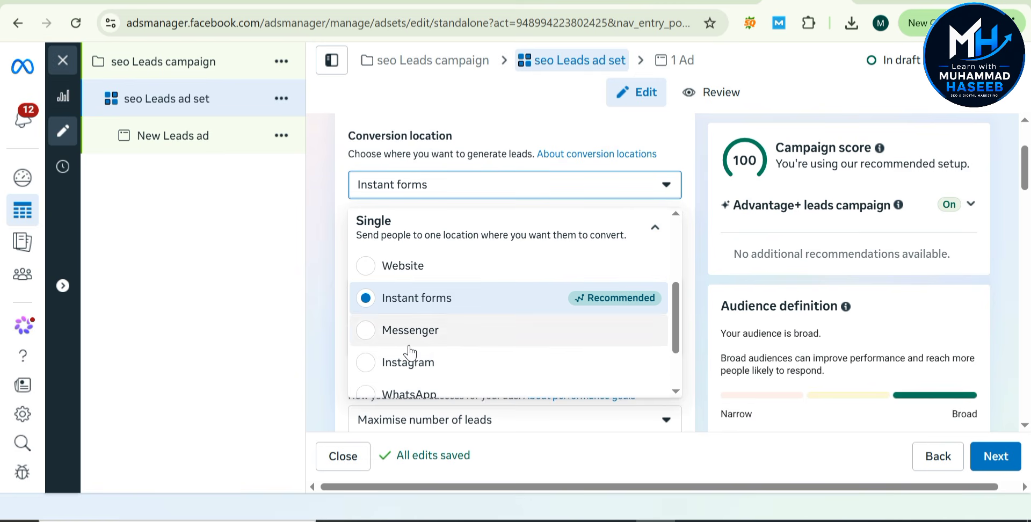
{"action": "scroll", "coordinate": [409, 359], "scroll_direction": "down", "scroll_amount": 3}
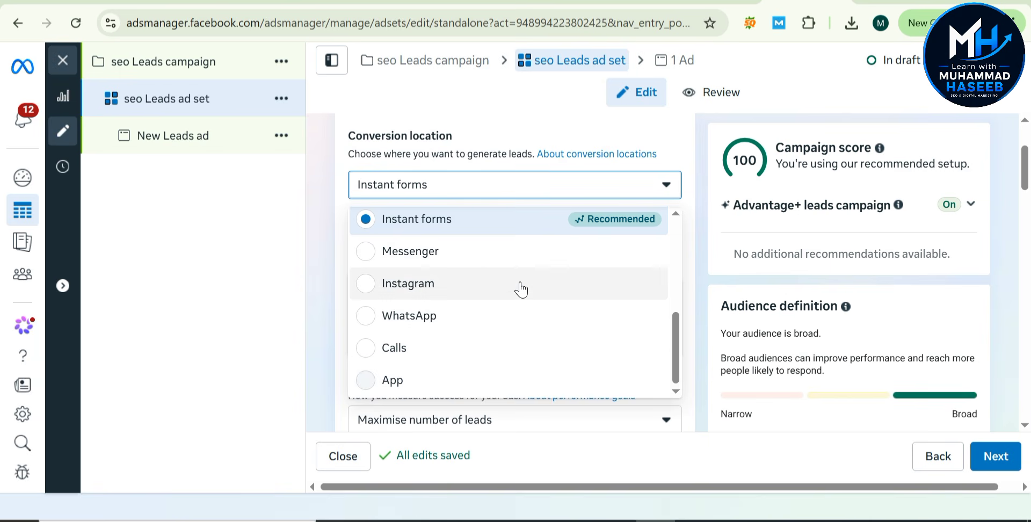
{"action": "scroll", "coordinate": [520, 290], "scroll_direction": "up", "scroll_amount": 2}
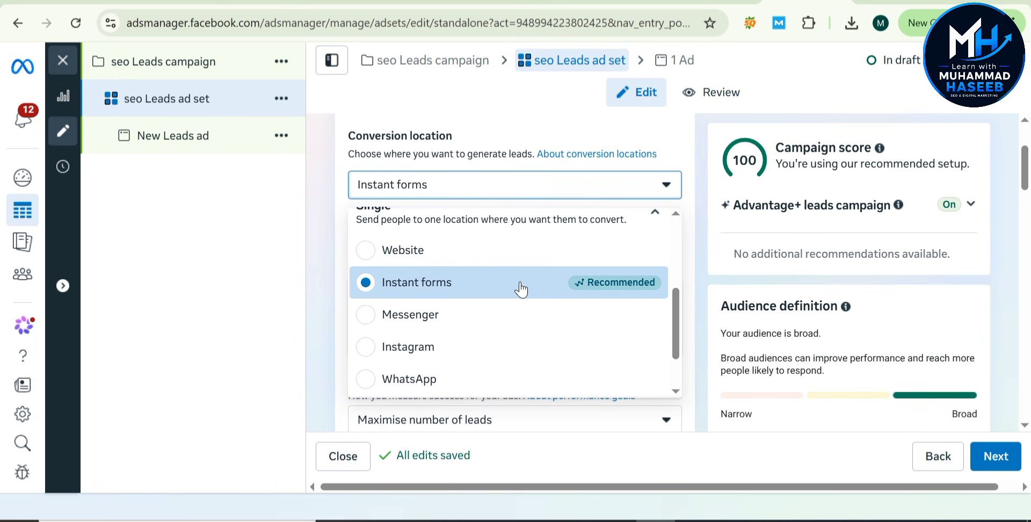
{"action": "left_click", "coordinate": [415, 284]}
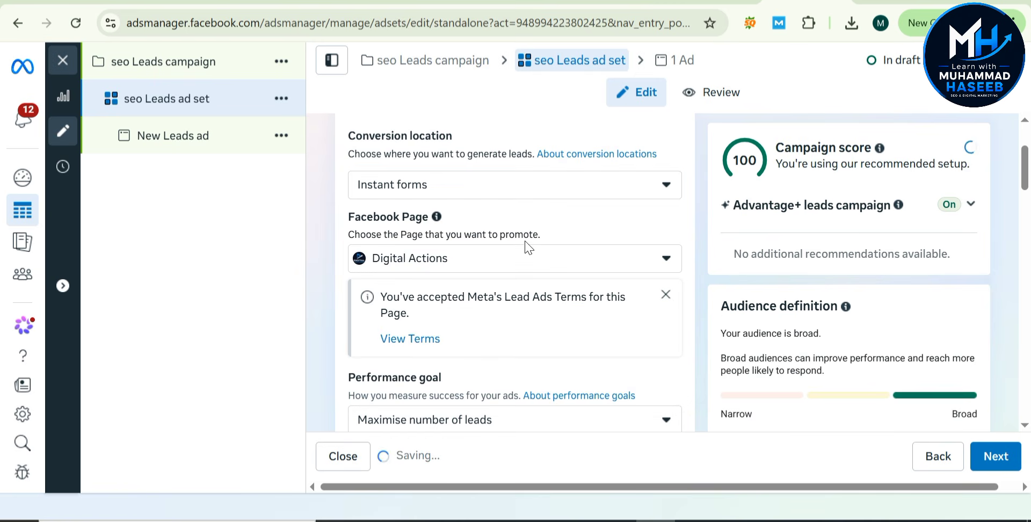
Check the Facebook Page choices for the ad set, keeping the Digital Actions page
{"action": "scroll", "coordinate": [529, 247], "scroll_direction": "down", "scroll_amount": 1}
{"action": "scroll", "coordinate": [529, 247], "scroll_direction": "down", "scroll_amount": 1}
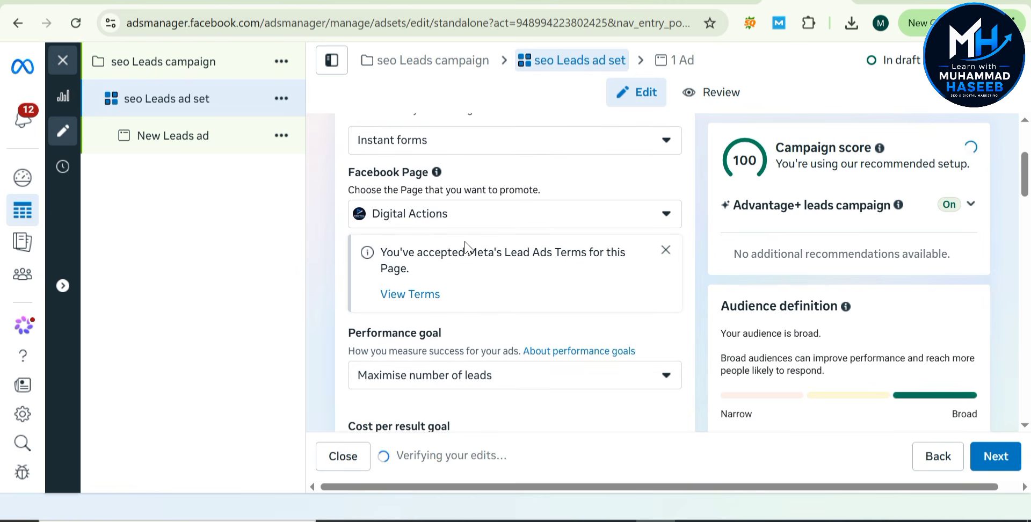
{"action": "left_click", "coordinate": [443, 213]}
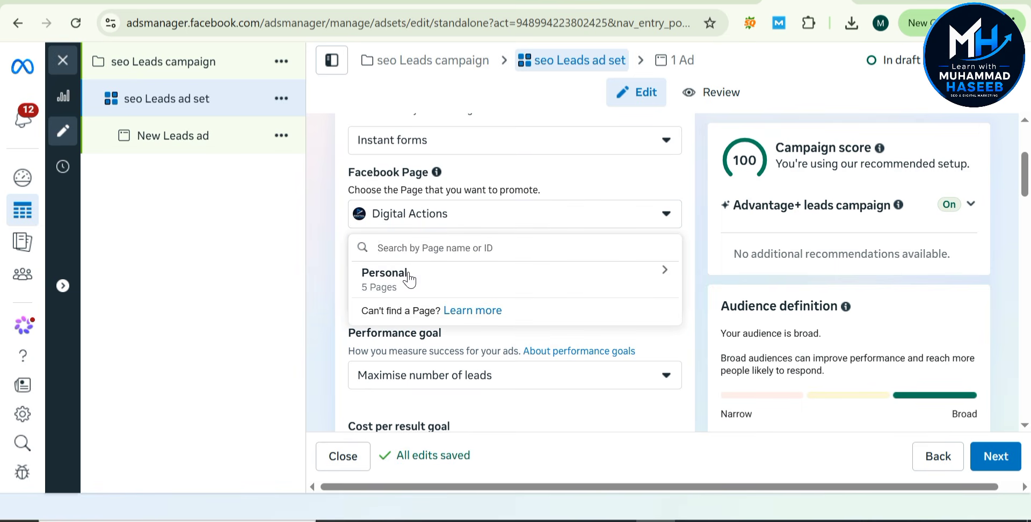
{"action": "left_click", "coordinate": [320, 240]}
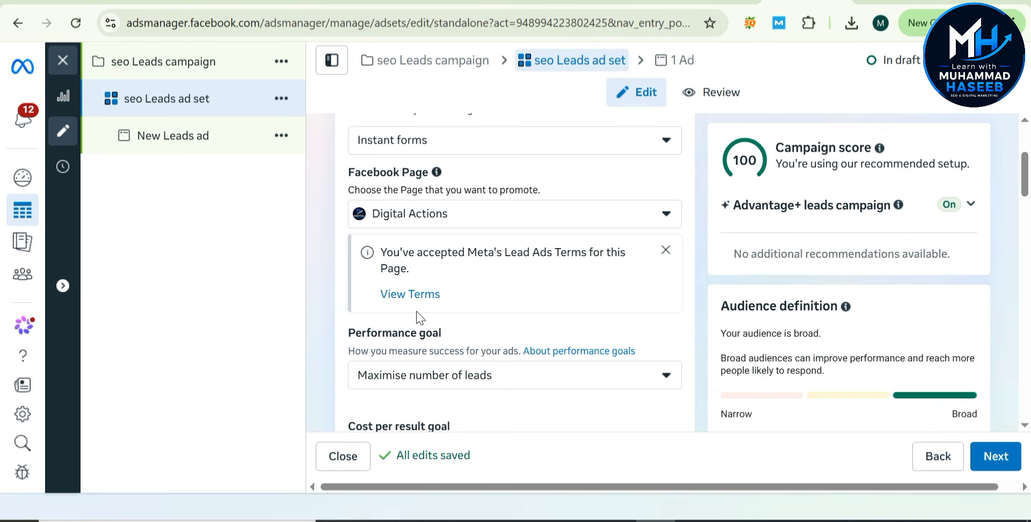
Set the ad set's performance goal to Maximise number of conversion leads
{"action": "scroll", "coordinate": [314, 326], "scroll_direction": "down", "scroll_amount": 3}
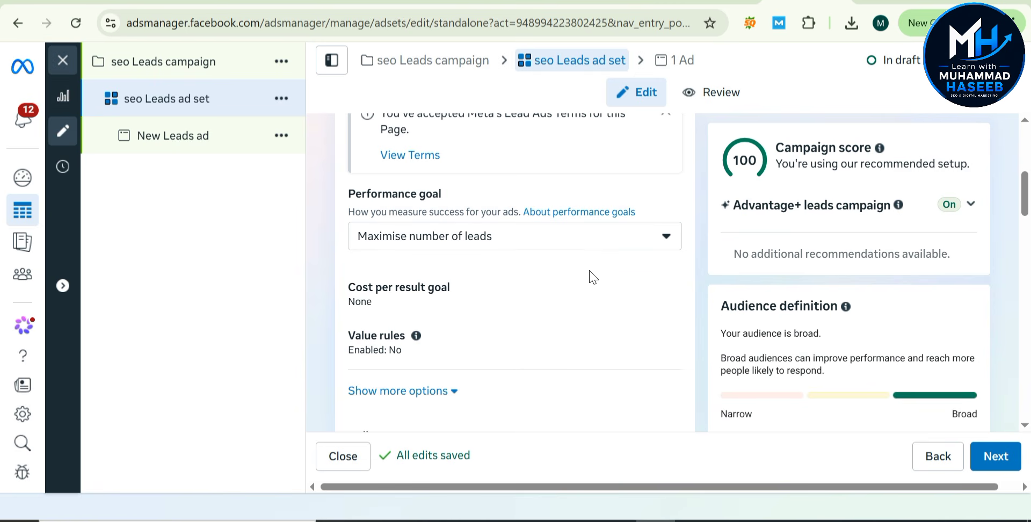
{"action": "left_click", "coordinate": [623, 240]}
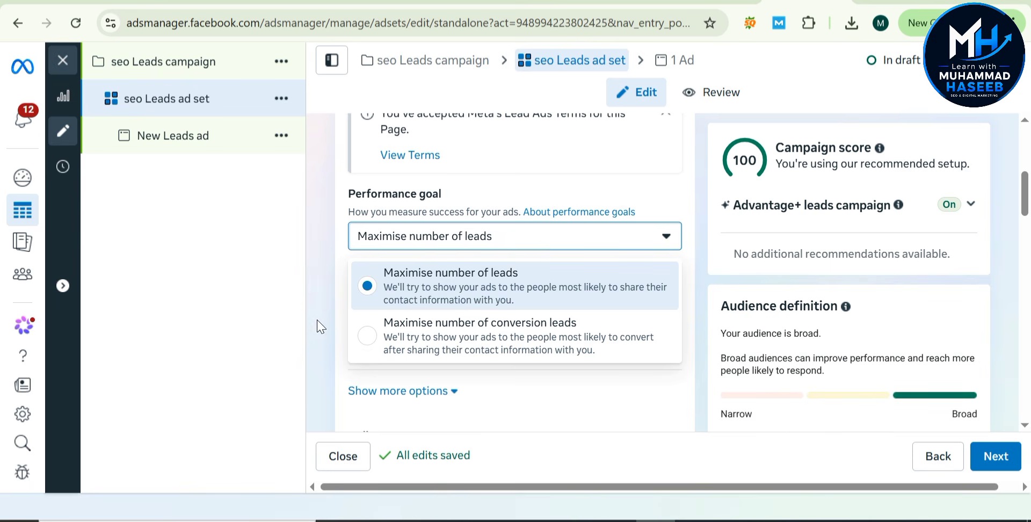
{"action": "left_click", "coordinate": [368, 347]}
{"action": "left_click", "coordinate": [368, 344]}
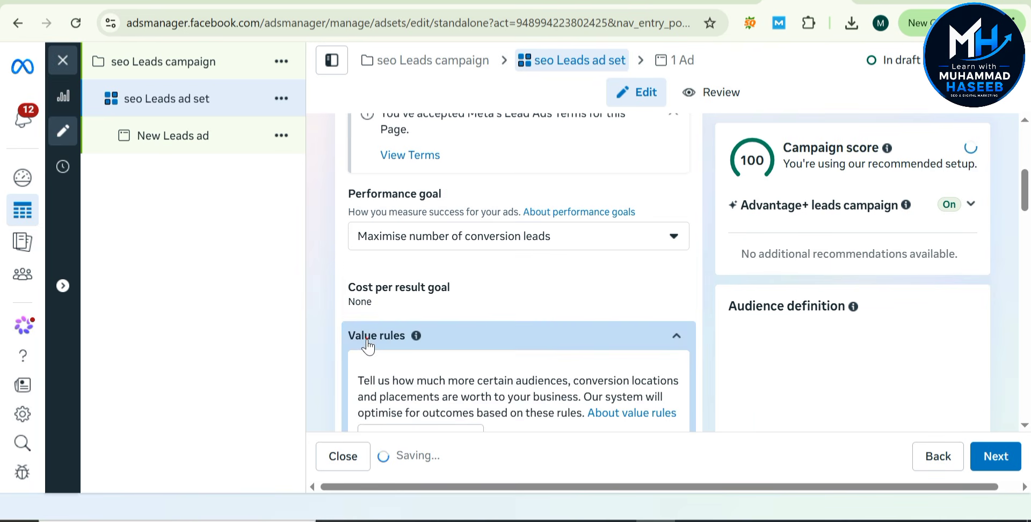
{"action": "left_click", "coordinate": [369, 346]}
Turn on Dynamic creative for the ad set and accept its notice about creating ads with dynamic creative
{"action": "scroll", "coordinate": [369, 346], "scroll_direction": "down", "scroll_amount": 5}
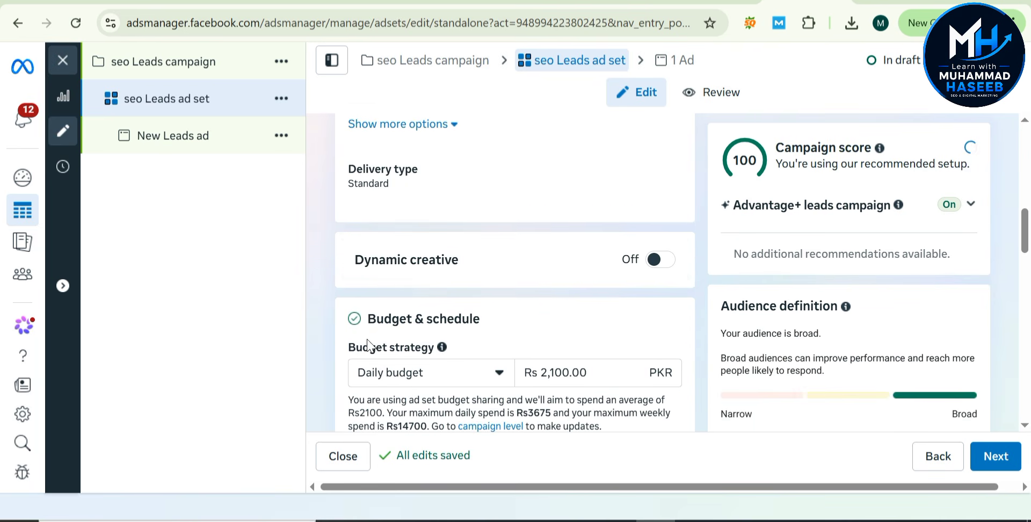
{"action": "left_click", "coordinate": [650, 265]}
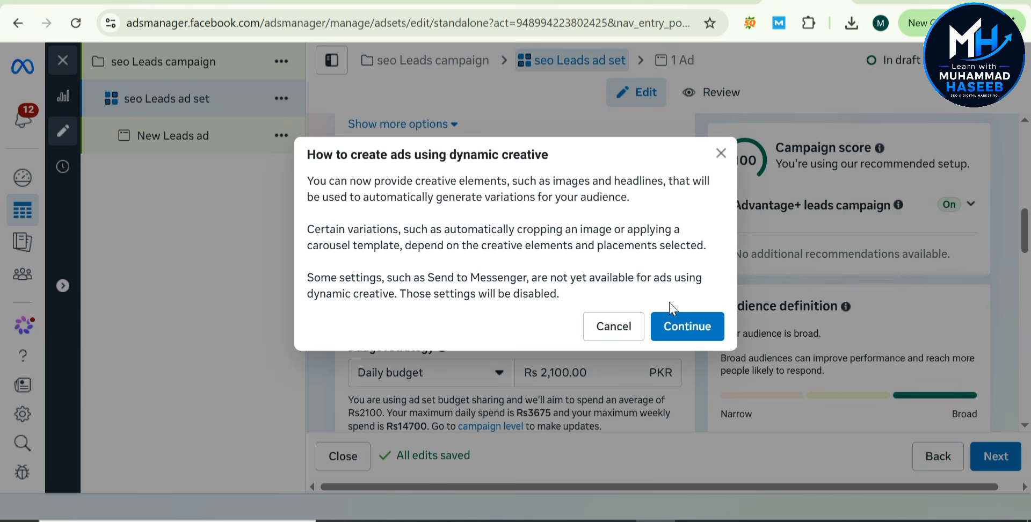
{"action": "left_click", "coordinate": [679, 324]}
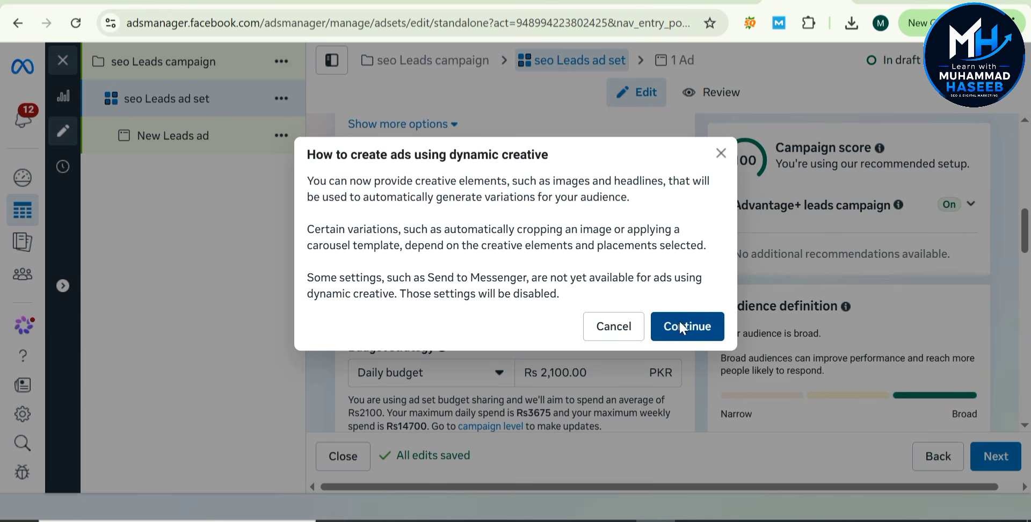
Enable an end date in the ad set's schedule, using the Custom duration and the date 15 May 2026
{"action": "scroll", "coordinate": [410, 293], "scroll_direction": "down", "scroll_amount": 4}
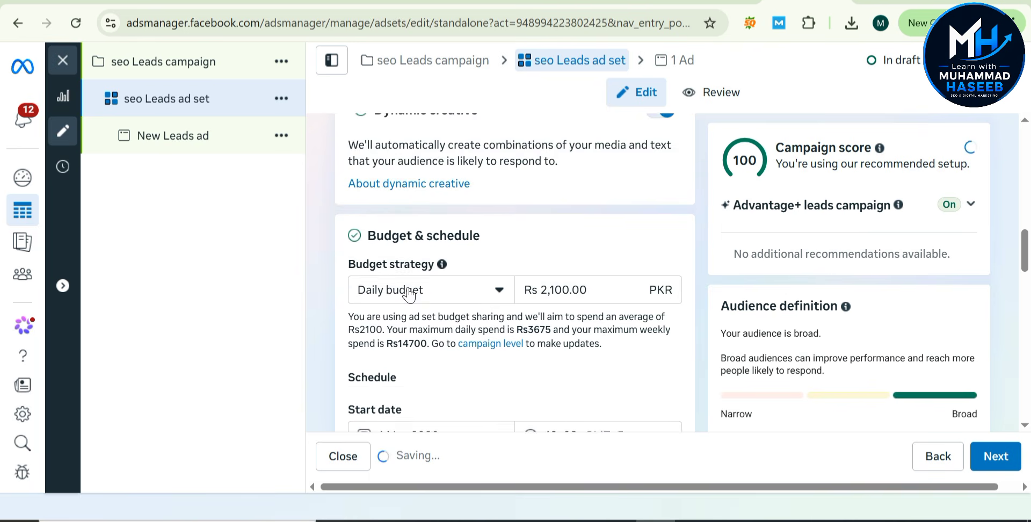
{"action": "scroll", "coordinate": [409, 293], "scroll_direction": "down", "scroll_amount": 2}
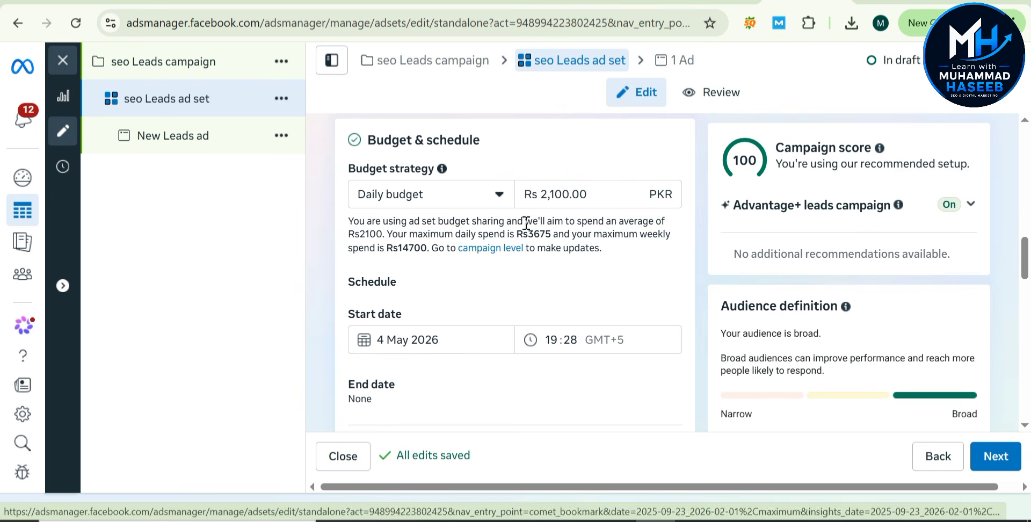
{"action": "scroll", "coordinate": [444, 266], "scroll_direction": "down", "scroll_amount": 2}
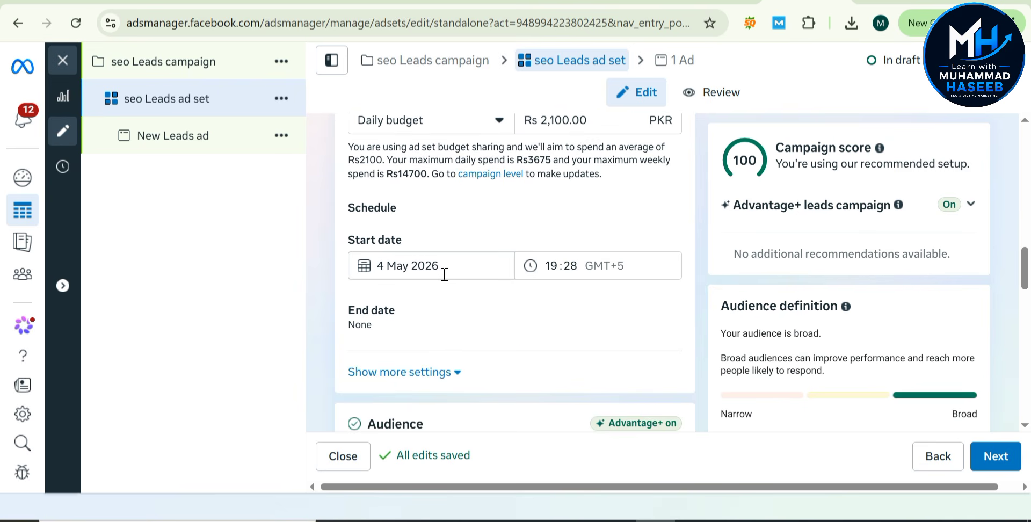
{"action": "scroll", "coordinate": [454, 293], "scroll_direction": "down", "scroll_amount": 2}
{"action": "left_click", "coordinate": [380, 234]}
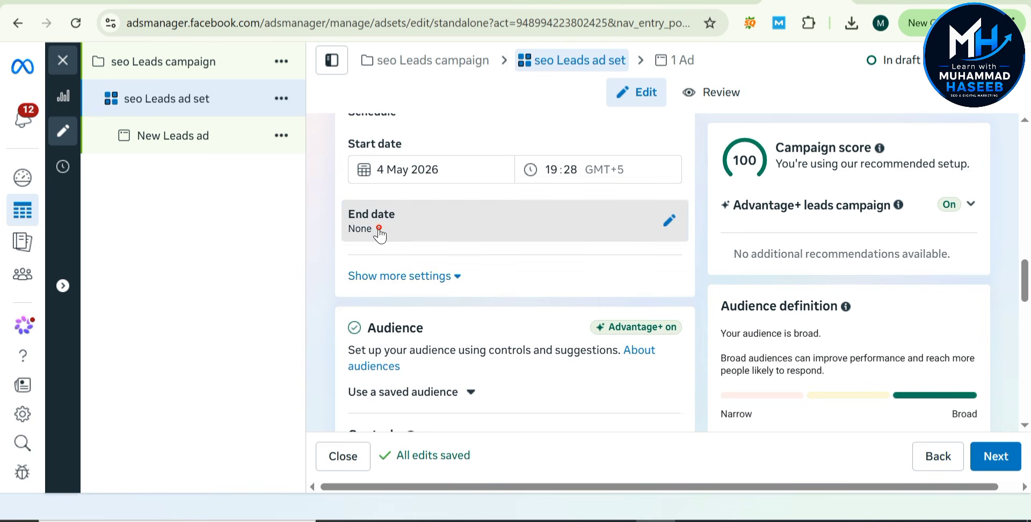
{"action": "left_click", "coordinate": [367, 260]}
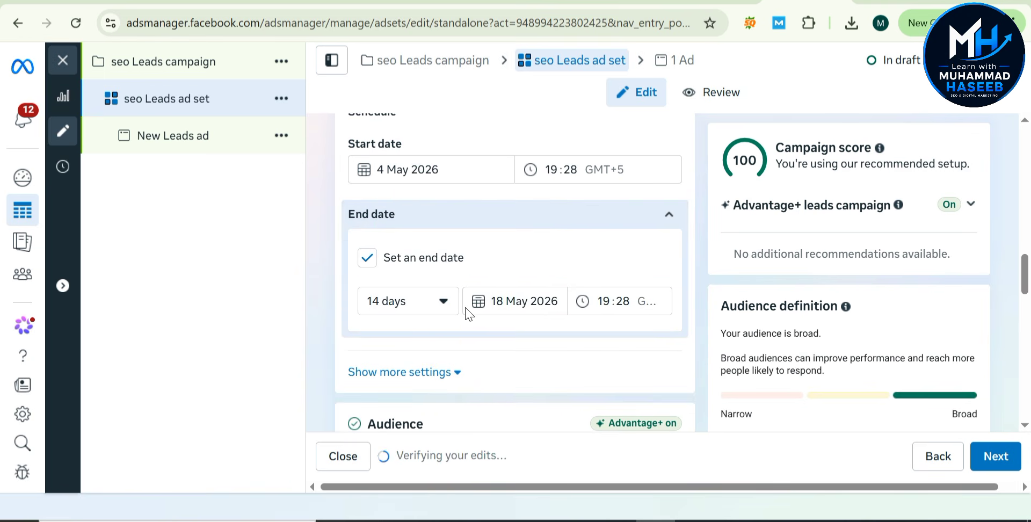
{"action": "left_click", "coordinate": [446, 302]}
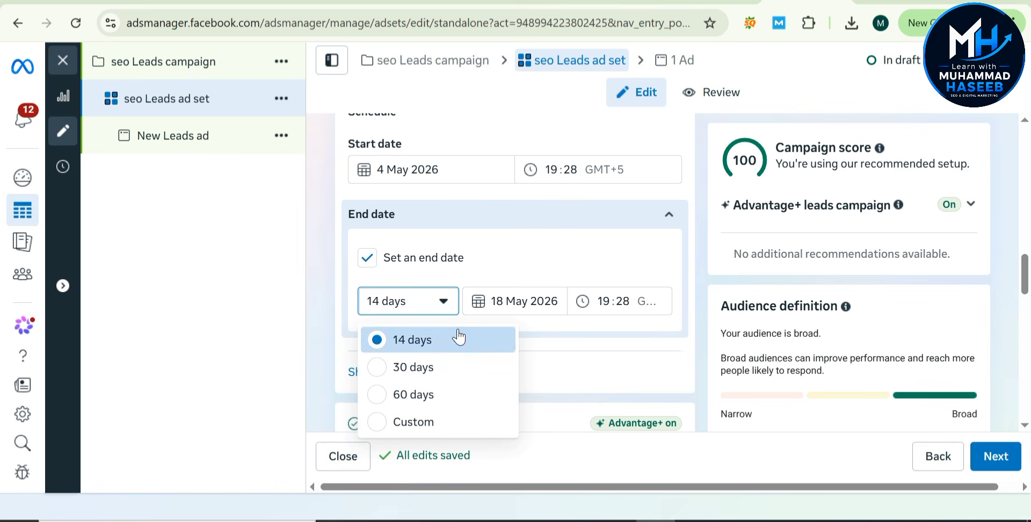
{"action": "left_click", "coordinate": [407, 424]}
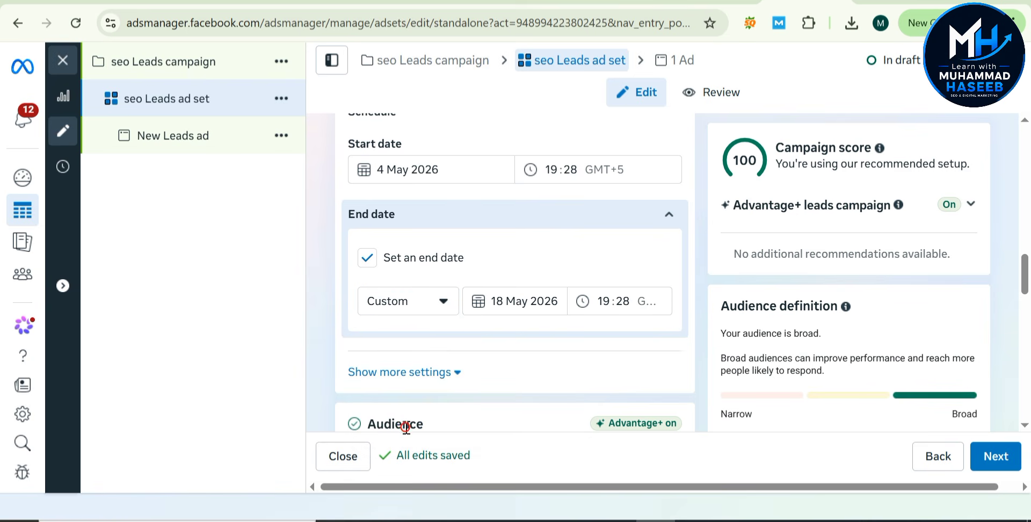
{"action": "left_click", "coordinate": [495, 302]}
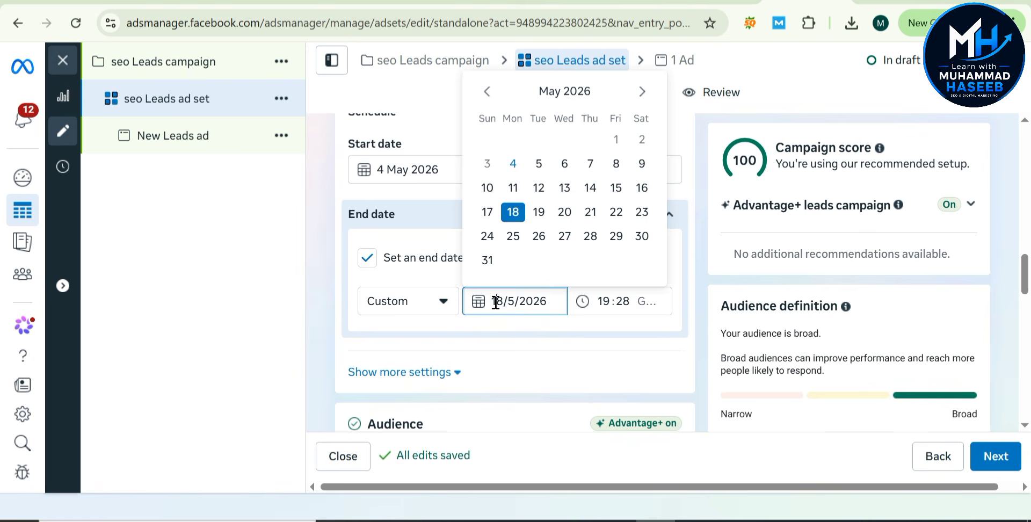
{"action": "left_click", "coordinate": [616, 188]}
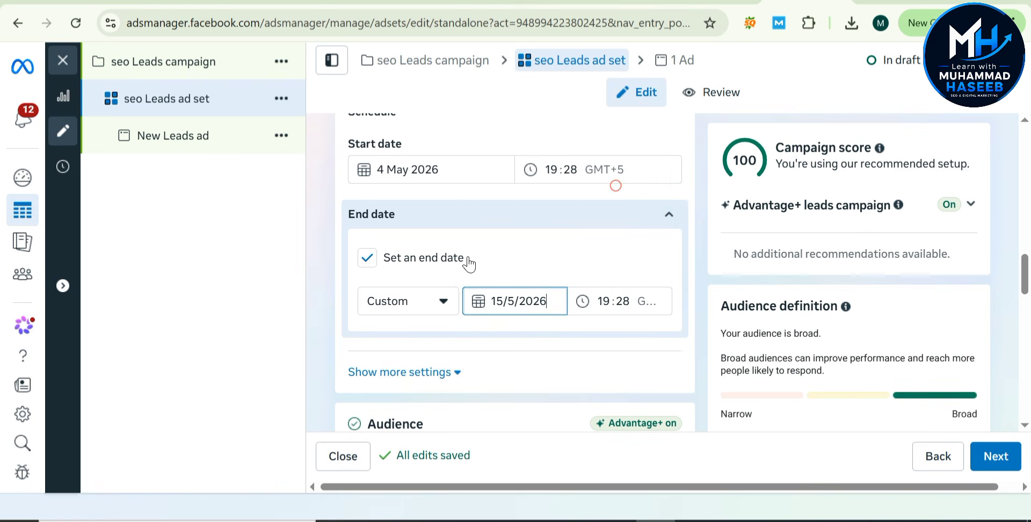
{"action": "left_click", "coordinate": [302, 333]}
Open the ad set's audience locations for editing, search for lahore and include the place Lahore لاہور
{"action": "scroll", "coordinate": [481, 260], "scroll_direction": "down", "scroll_amount": 5}
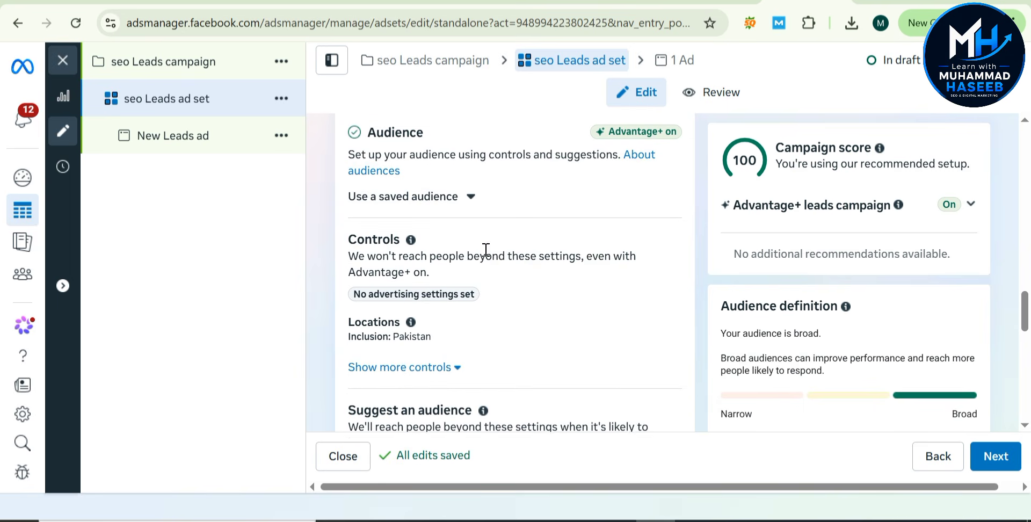
{"action": "scroll", "coordinate": [484, 248], "scroll_direction": "down", "scroll_amount": 2}
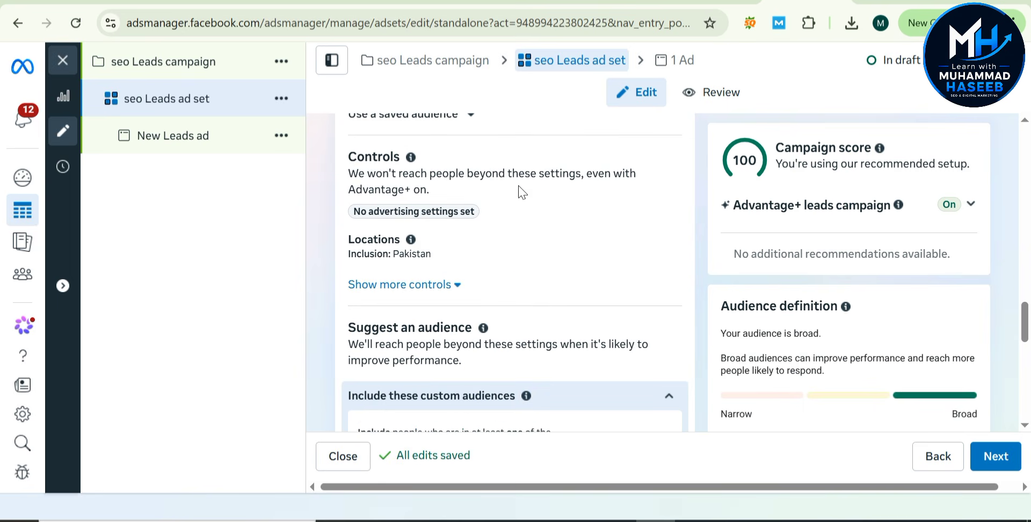
{"action": "left_click", "coordinate": [531, 251]}
{"action": "left_click", "coordinate": [508, 364]}
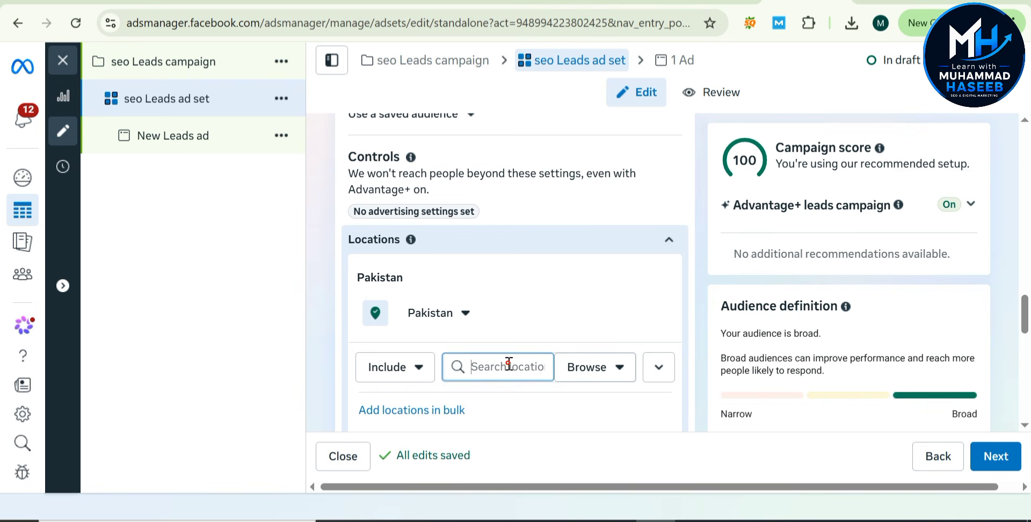
{"action": "type", "text": "lho"}
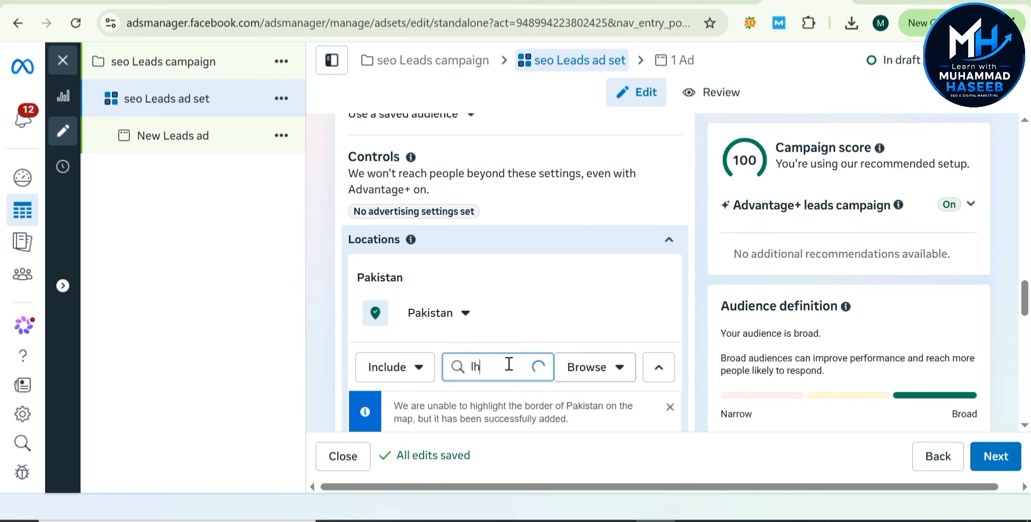
{"action": "key", "text": "BackSpace"}
{"action": "key", "text": "BackSpace"}
{"action": "key", "text": "BackSpace"}
{"action": "type", "text": "lahore"}
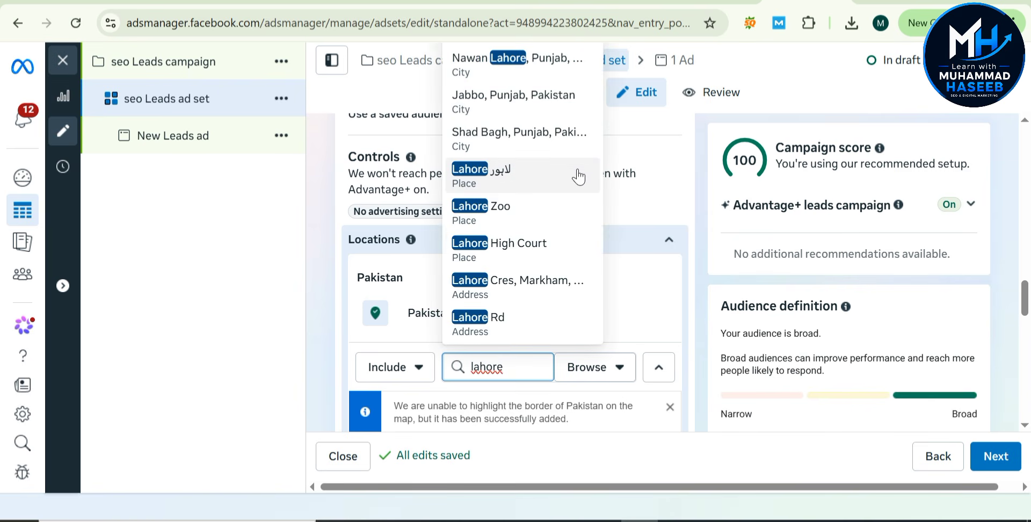
{"action": "left_click", "coordinate": [540, 173]}
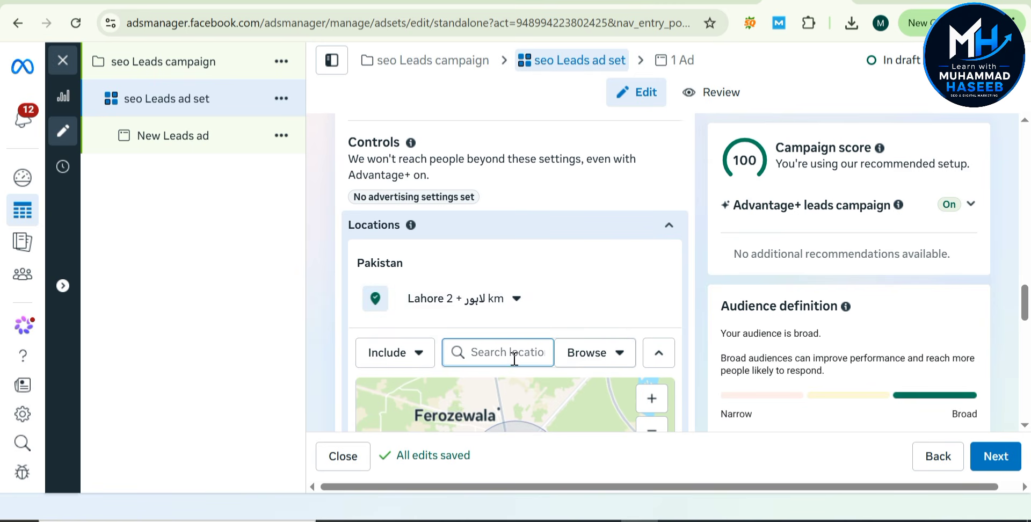
Search for lahore among the audience locations again and include the city Lahore, Punjab, Pakistan
{"action": "type", "text": "lahore"}
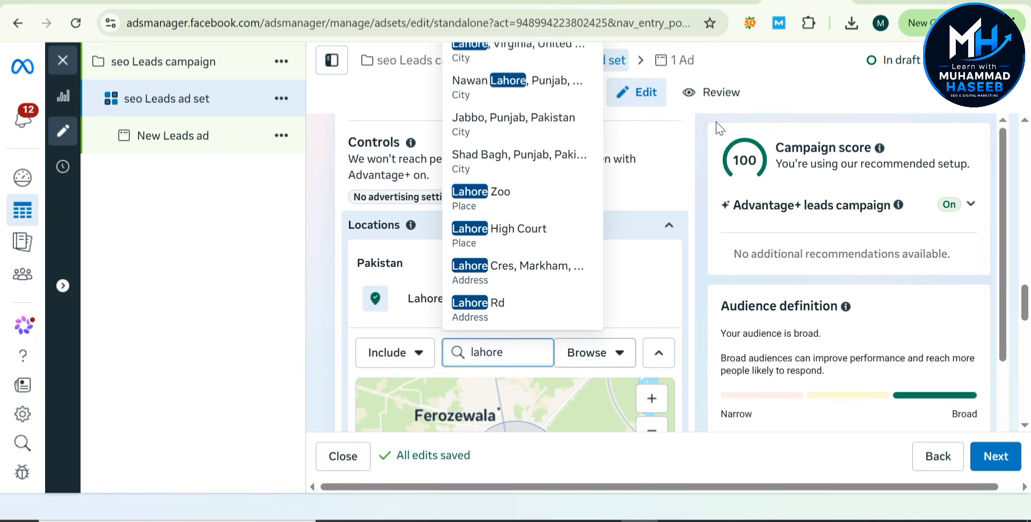
{"action": "scroll", "coordinate": [720, 129], "scroll_direction": "up", "scroll_amount": 3}
{"action": "scroll", "coordinate": [720, 129], "scroll_direction": "down", "scroll_amount": 3}
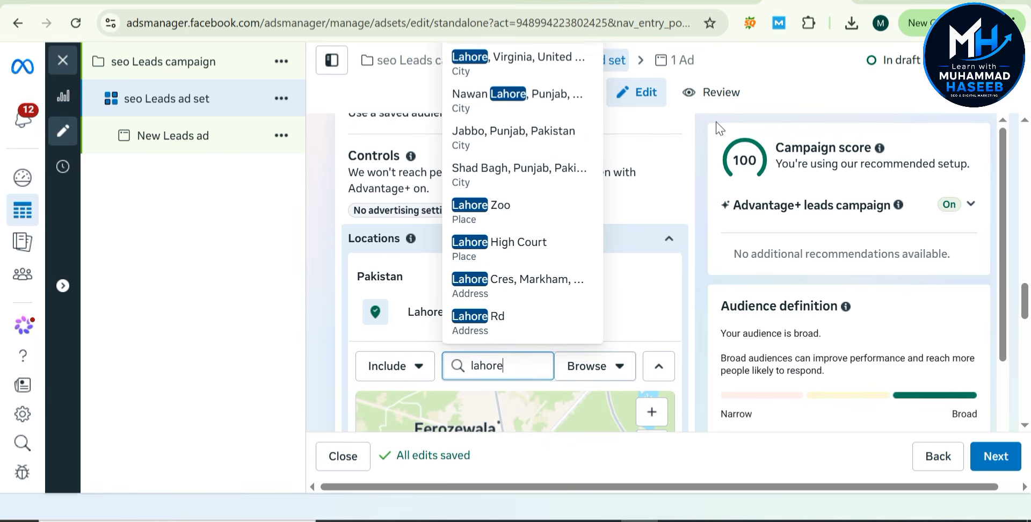
{"action": "scroll", "coordinate": [720, 129], "scroll_direction": "up", "scroll_amount": 1}
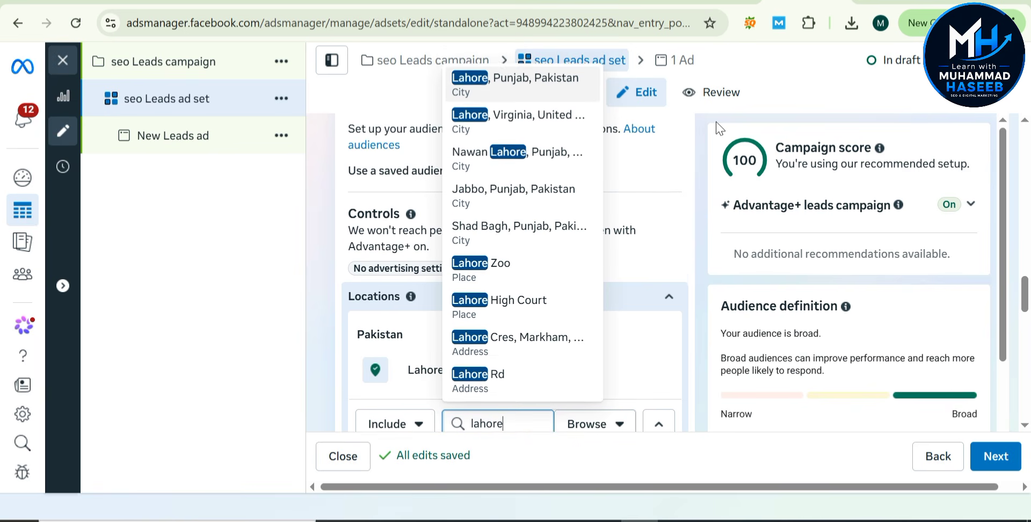
{"action": "scroll", "coordinate": [720, 129], "scroll_direction": "up", "scroll_amount": 1}
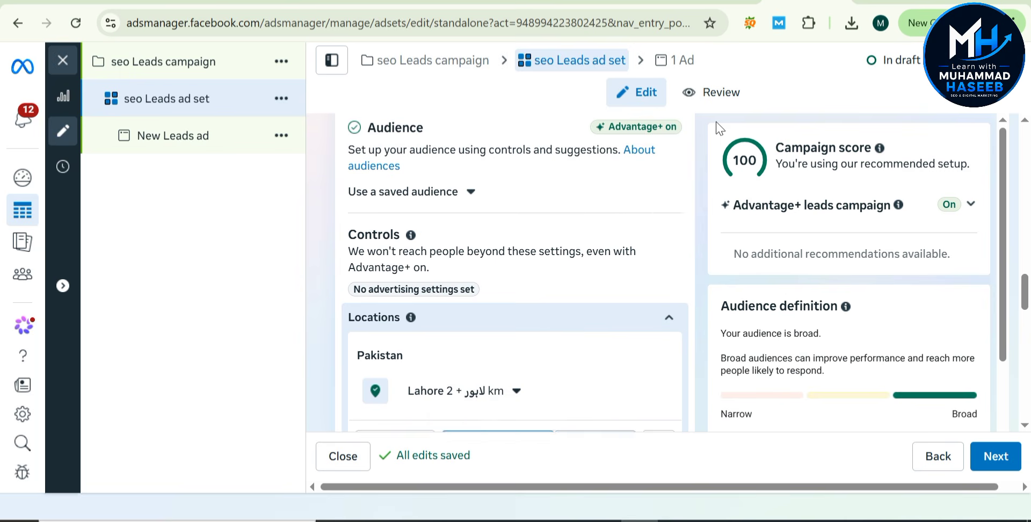
{"action": "scroll", "coordinate": [720, 129], "scroll_direction": "down", "scroll_amount": 1}
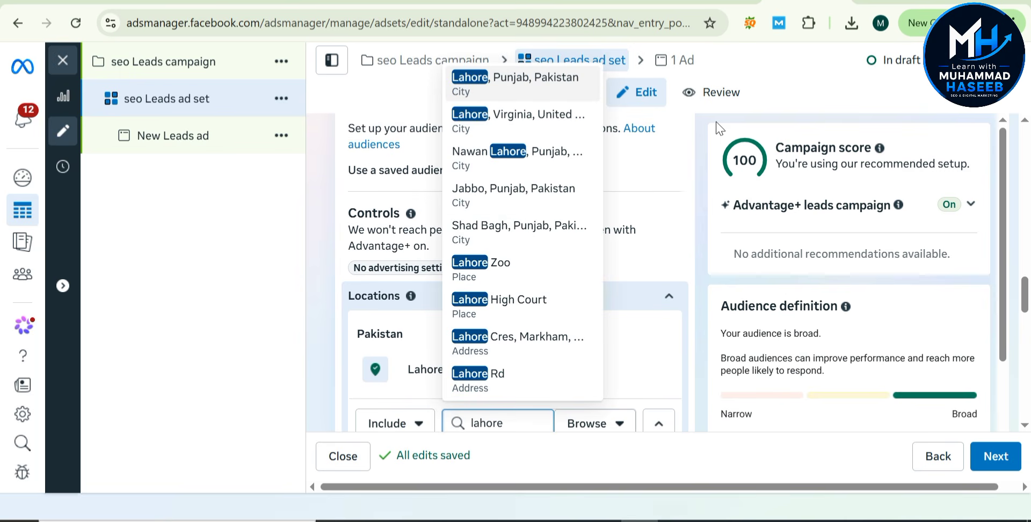
{"action": "left_click", "coordinate": [520, 89]}
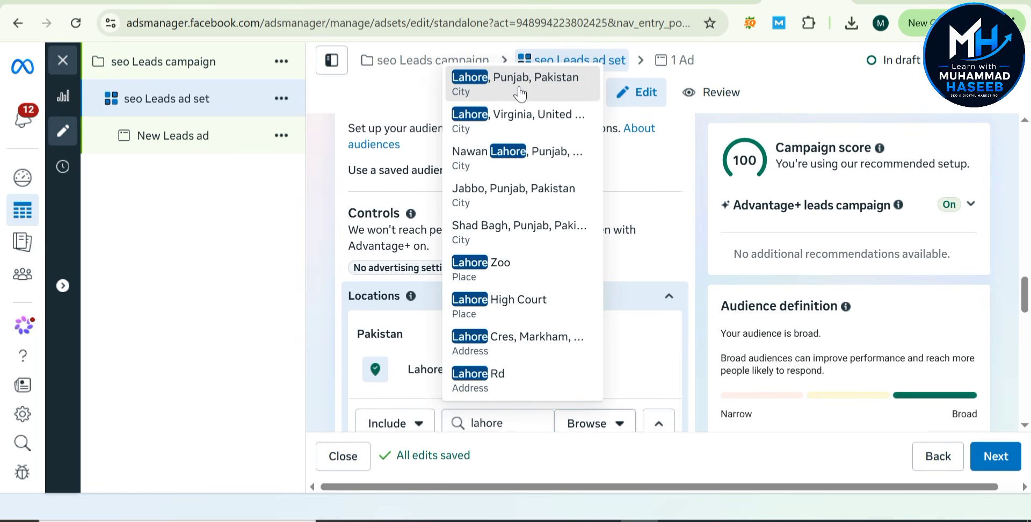
{"action": "scroll", "coordinate": [429, 305], "scroll_direction": "down", "scroll_amount": 1}
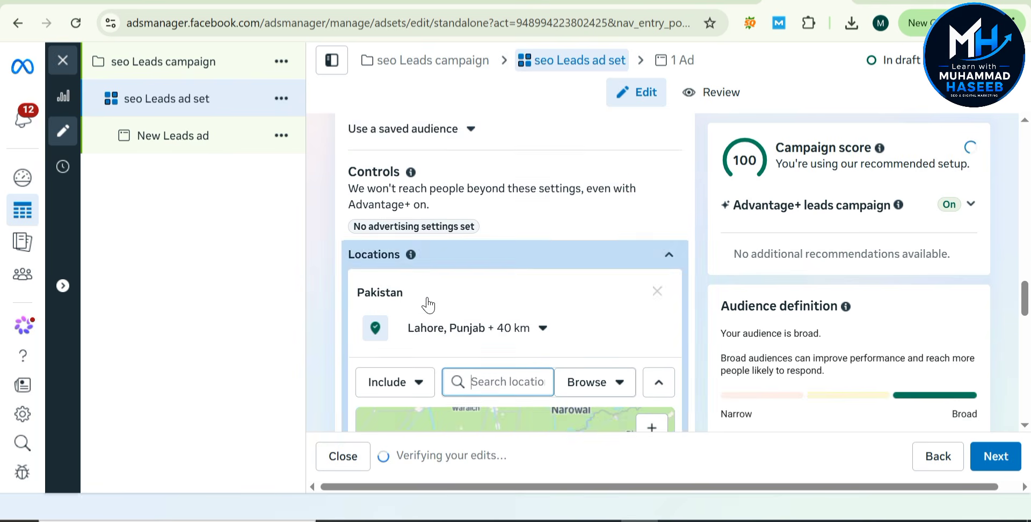
Reduce the radius around the Lahore, Punjab location to 17 km
{"action": "scroll", "coordinate": [429, 305], "scroll_direction": "down", "scroll_amount": 3}
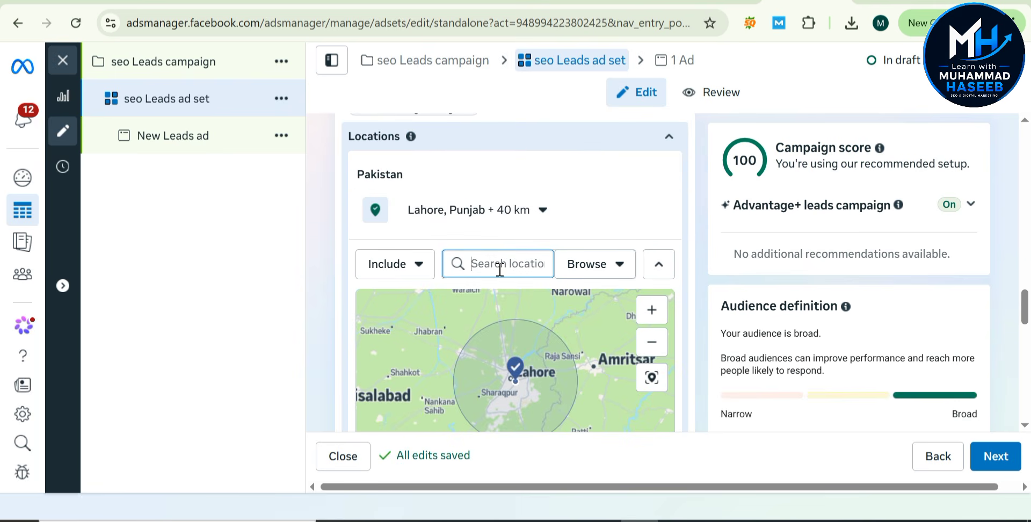
{"action": "left_click", "coordinate": [544, 211]}
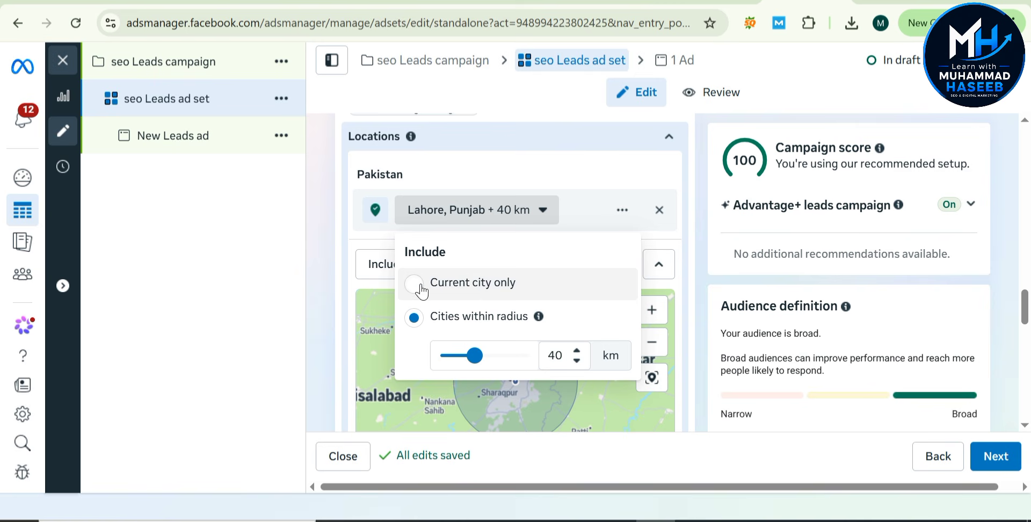
{"action": "left_click_drag", "start_coordinate": [473, 354], "coordinate": [398, 364]}
{"action": "left_click", "coordinate": [395, 355]}
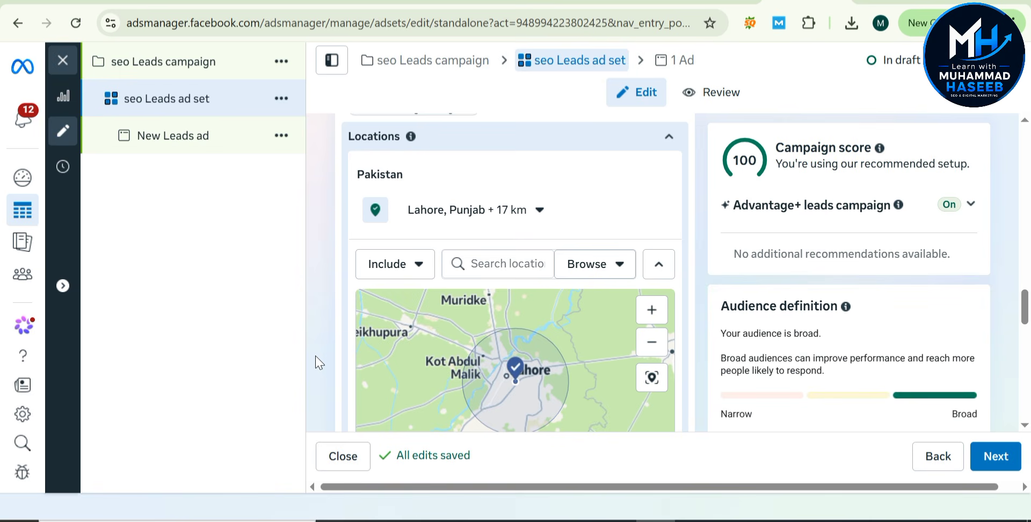
Drop a location pin on the map just south of central Lahore, inside the targeted circle
{"action": "scroll", "coordinate": [537, 368], "scroll_direction": "down", "scroll_amount": 4}
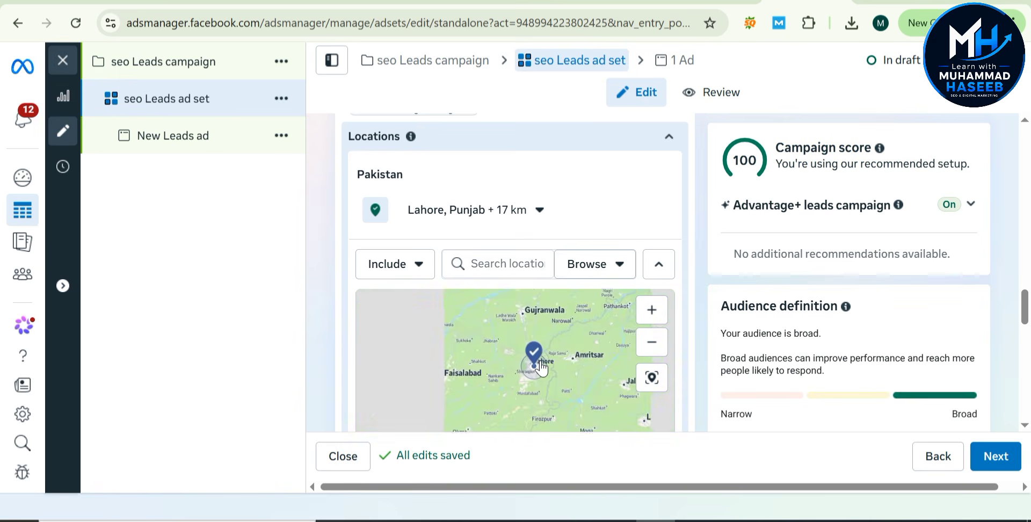
{"action": "scroll", "coordinate": [540, 369], "scroll_direction": "up", "scroll_amount": 4}
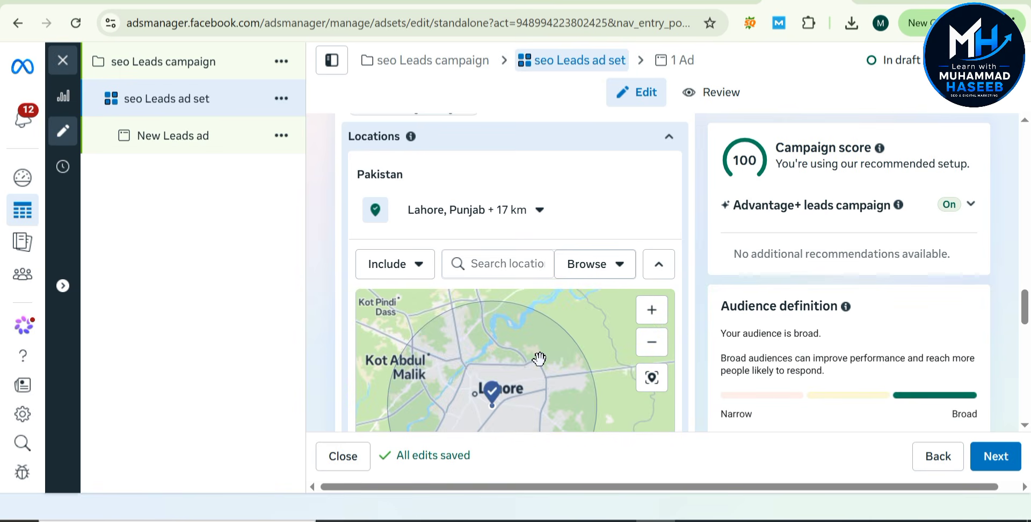
{"action": "scroll", "coordinate": [539, 359], "scroll_direction": "down", "scroll_amount": 1}
{"action": "left_click_drag", "start_coordinate": [540, 360], "coordinate": [537, 331]}
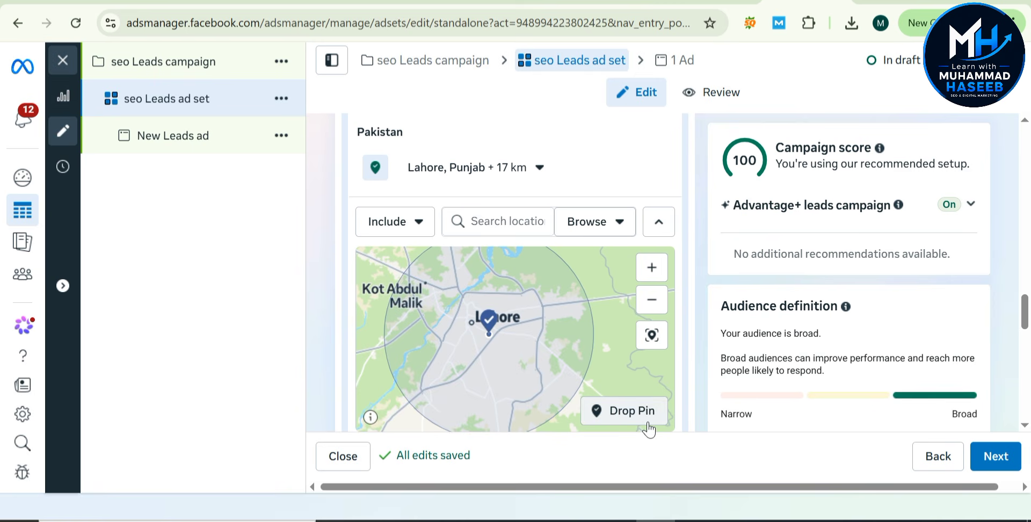
{"action": "left_click", "coordinate": [647, 424]}
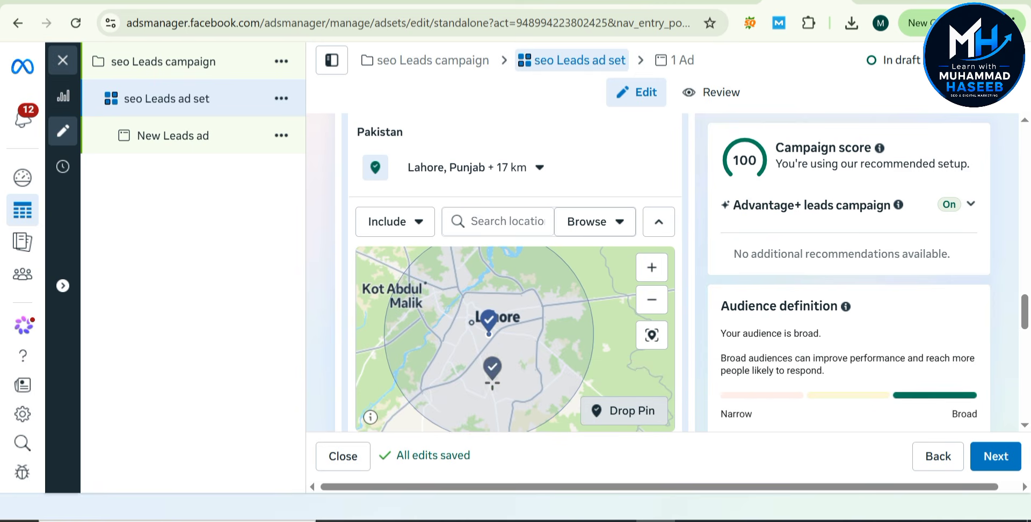
{"action": "left_click", "coordinate": [486, 378]}
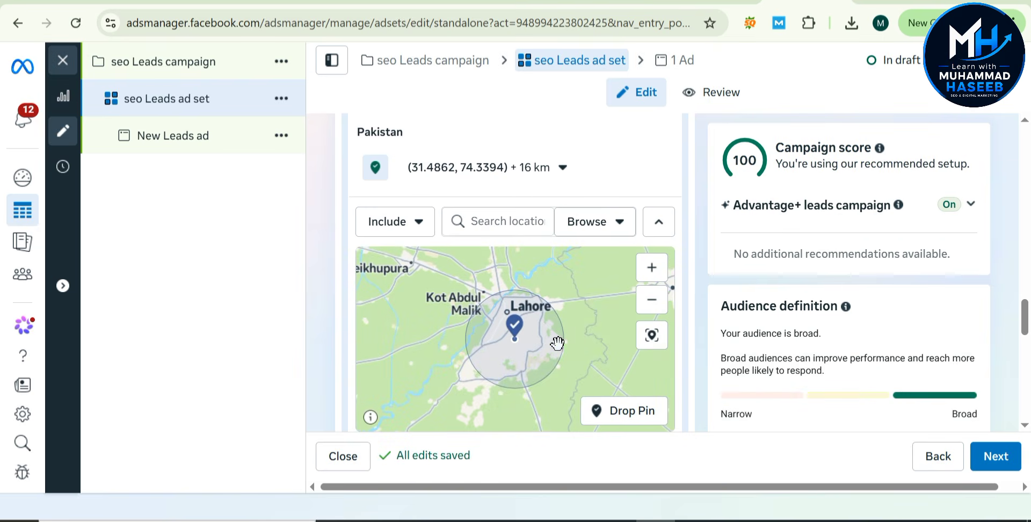
Reduce the radius around the dropped pin near Lahore to 12 km
{"action": "scroll", "coordinate": [552, 343], "scroll_direction": "up", "scroll_amount": 2}
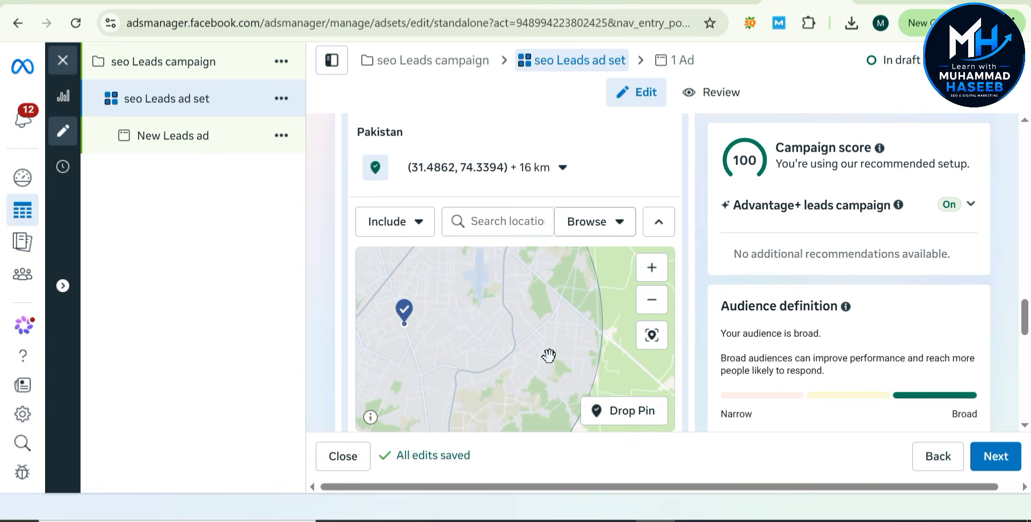
{"action": "scroll", "coordinate": [545, 373], "scroll_direction": "down", "scroll_amount": 5}
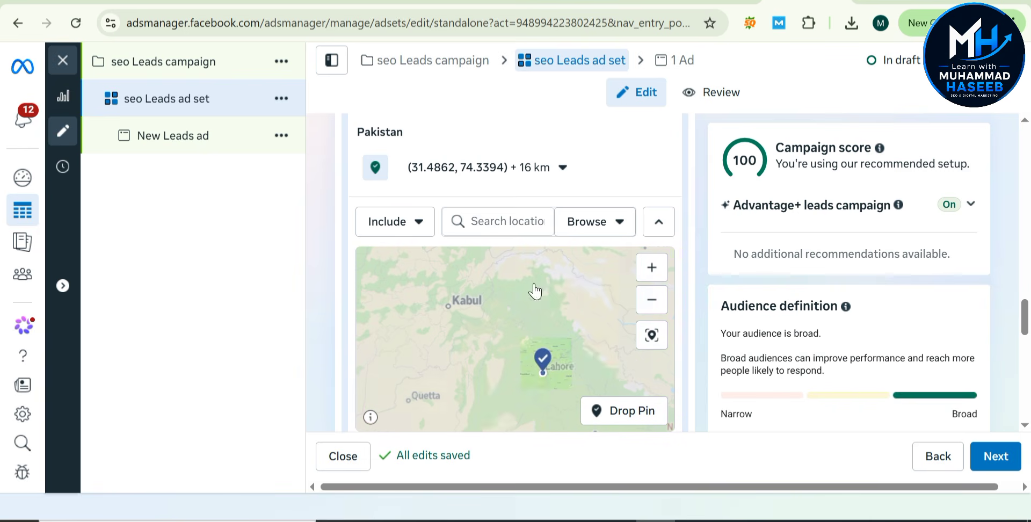
{"action": "left_click", "coordinate": [567, 177]}
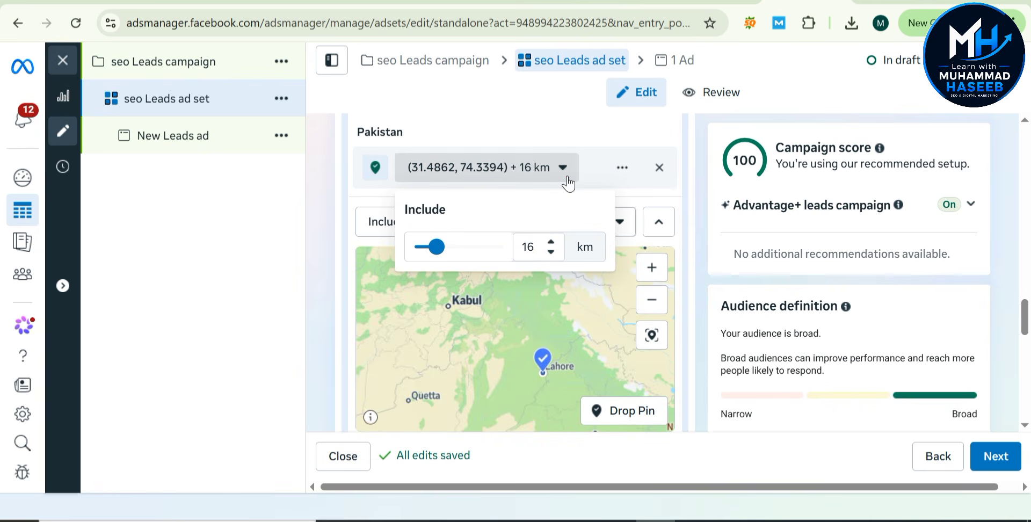
{"action": "mouse_move", "coordinate": [439, 246]}
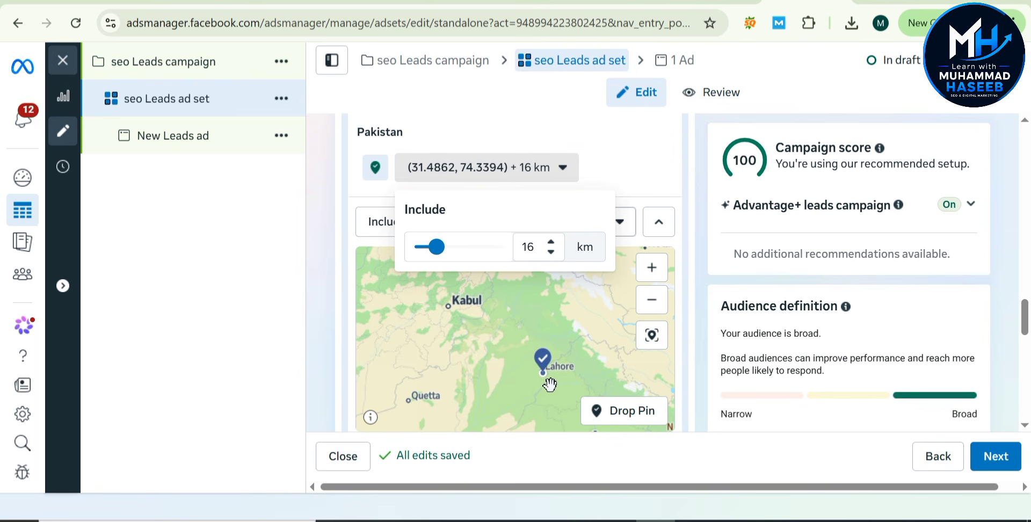
{"action": "left_click_drag", "start_coordinate": [436, 251], "coordinate": [436, 253]}
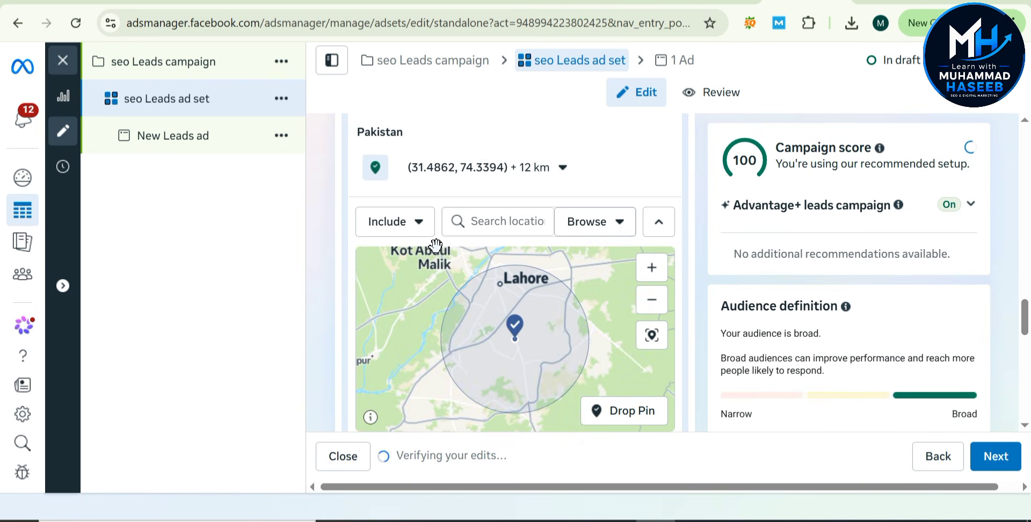
Expand the audience suggestions and review the age, gender and detailed targeting, plus the ad transparency and placement settings
{"action": "scroll", "coordinate": [666, 188], "scroll_direction": "up", "scroll_amount": 3}
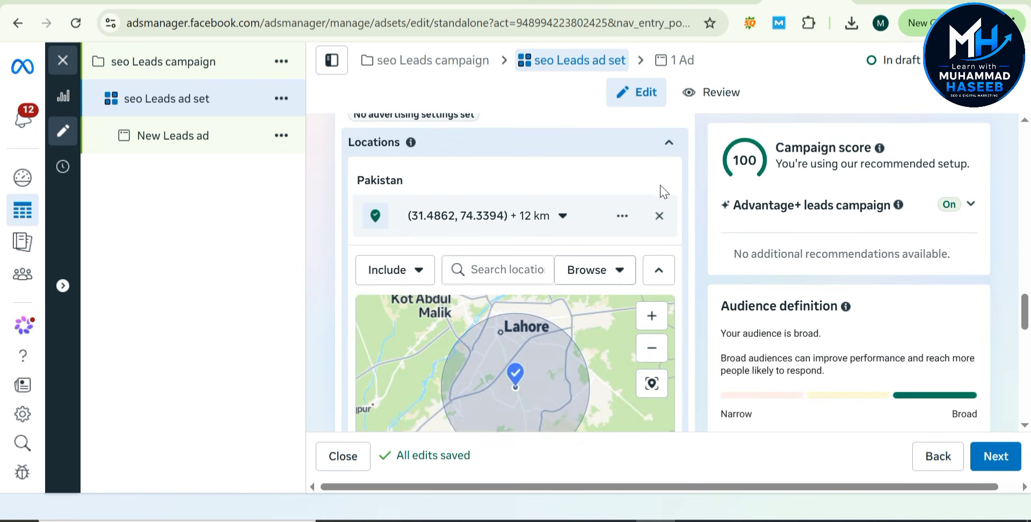
{"action": "scroll", "coordinate": [567, 376], "scroll_direction": "down", "scroll_amount": 2}
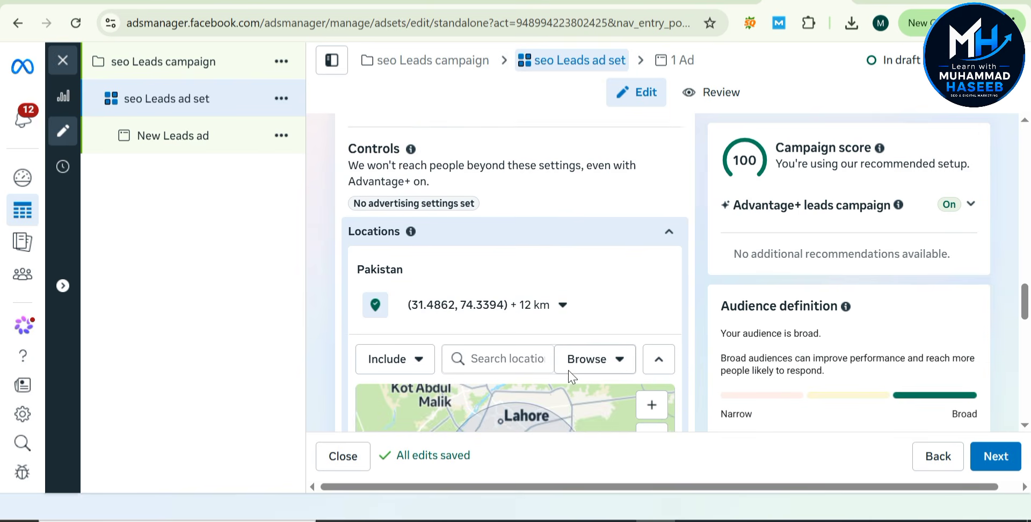
{"action": "scroll", "coordinate": [568, 369], "scroll_direction": "down", "scroll_amount": 2}
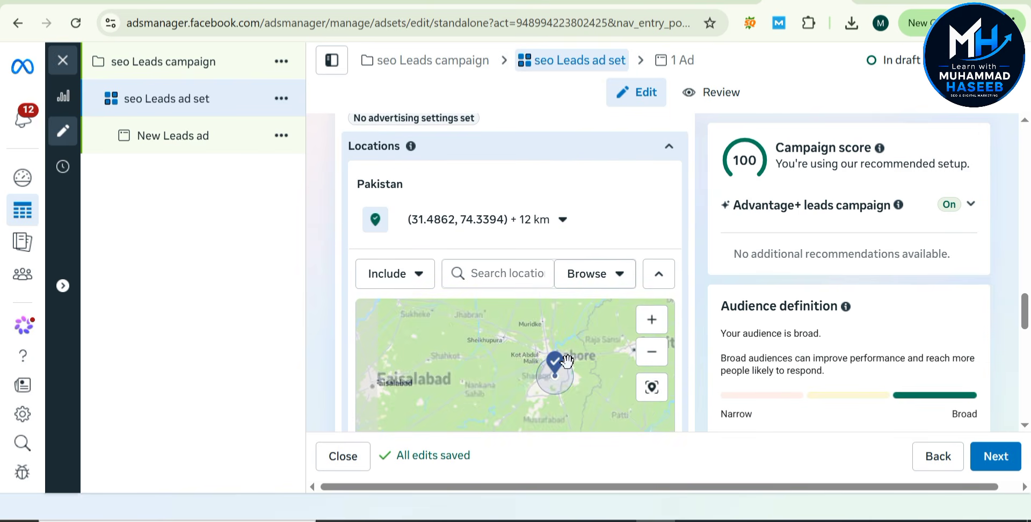
{"action": "scroll", "coordinate": [616, 231], "scroll_direction": "down", "scroll_amount": 4}
{"action": "scroll", "coordinate": [615, 231], "scroll_direction": "down", "scroll_amount": 2}
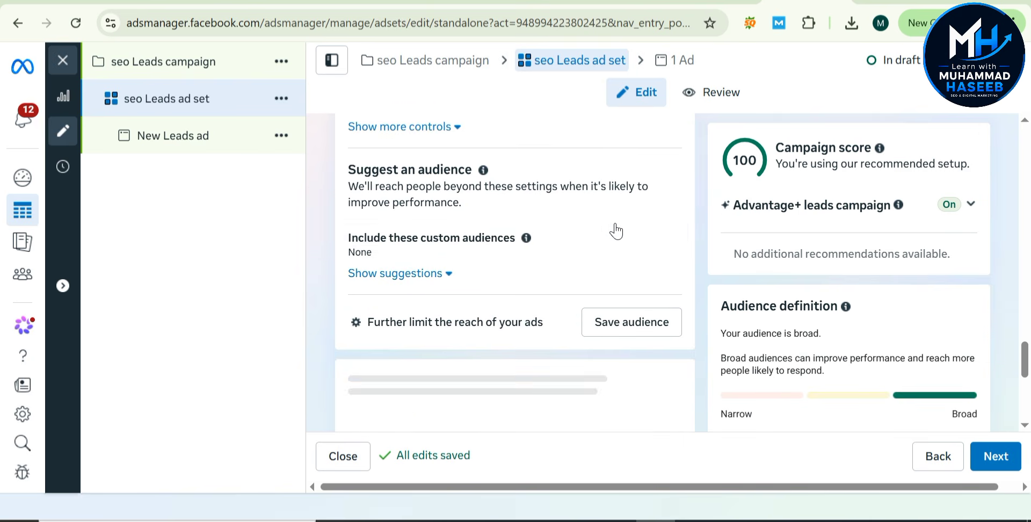
{"action": "left_click", "coordinate": [426, 273]}
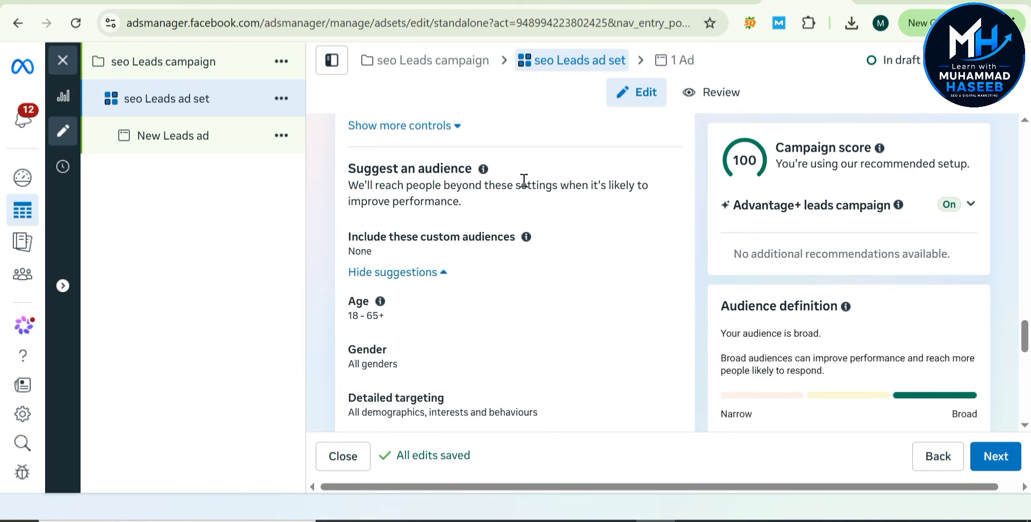
{"action": "scroll", "coordinate": [524, 180], "scroll_direction": "down", "scroll_amount": 1}
{"action": "scroll", "coordinate": [525, 181], "scroll_direction": "down", "scroll_amount": 1}
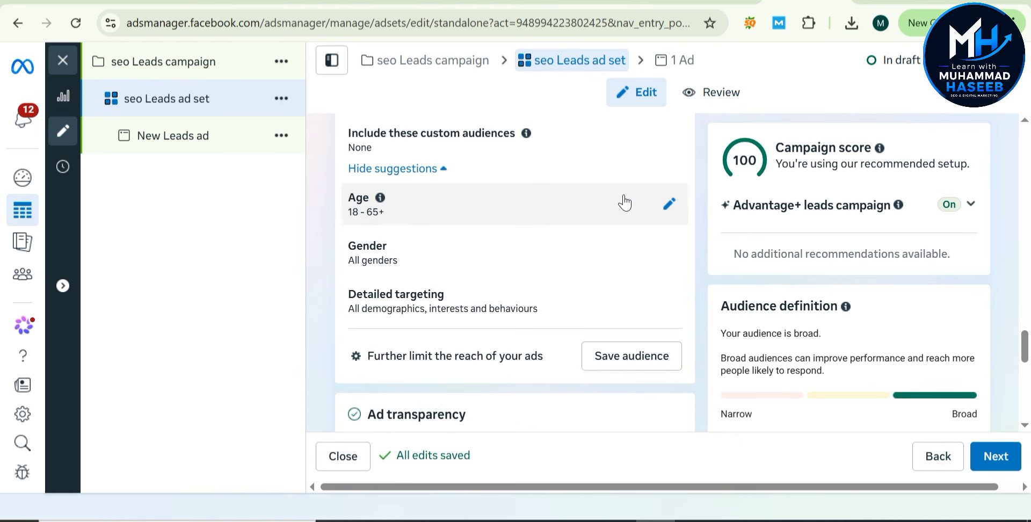
{"action": "scroll", "coordinate": [678, 201], "scroll_direction": "down", "scroll_amount": 5}
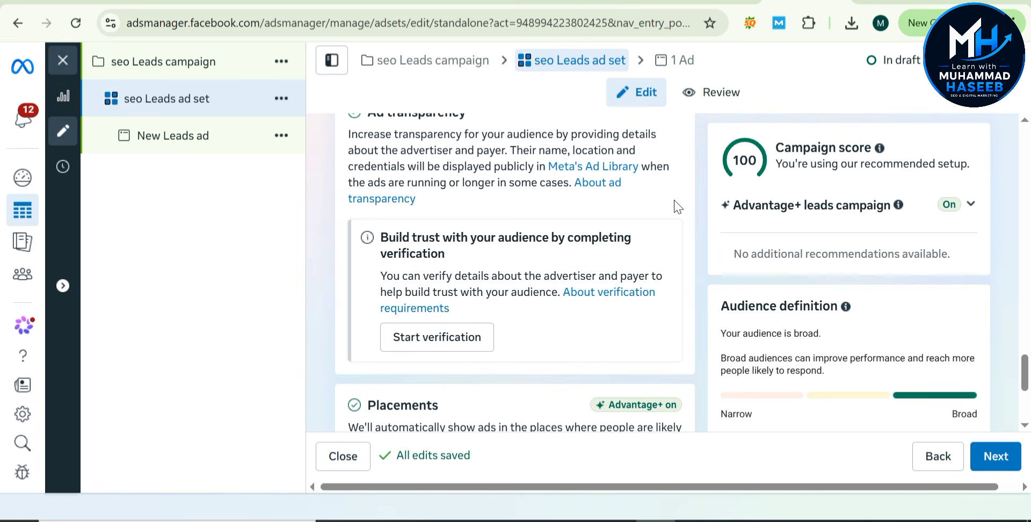
{"action": "scroll", "coordinate": [548, 282], "scroll_direction": "down", "scroll_amount": 4}
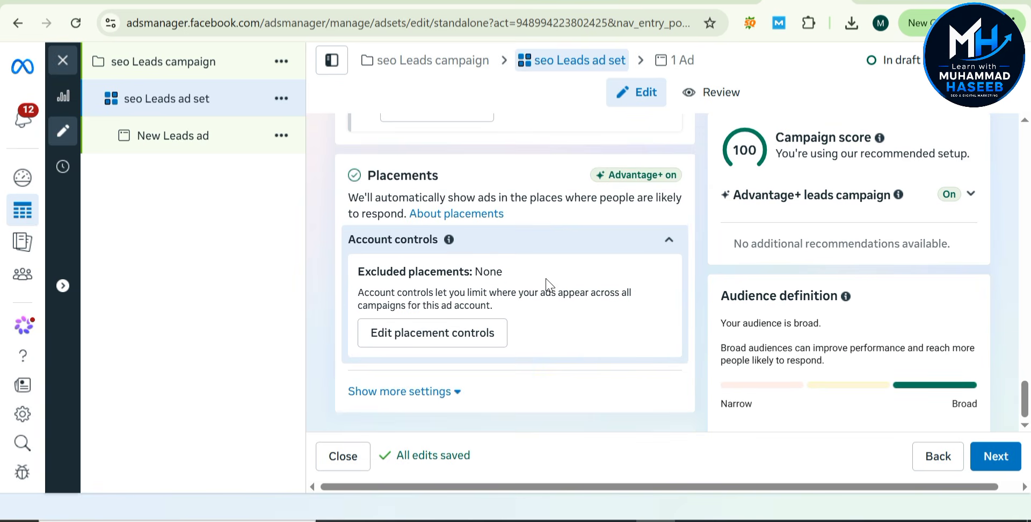
{"action": "scroll", "coordinate": [547, 282], "scroll_direction": "up", "scroll_amount": 8}
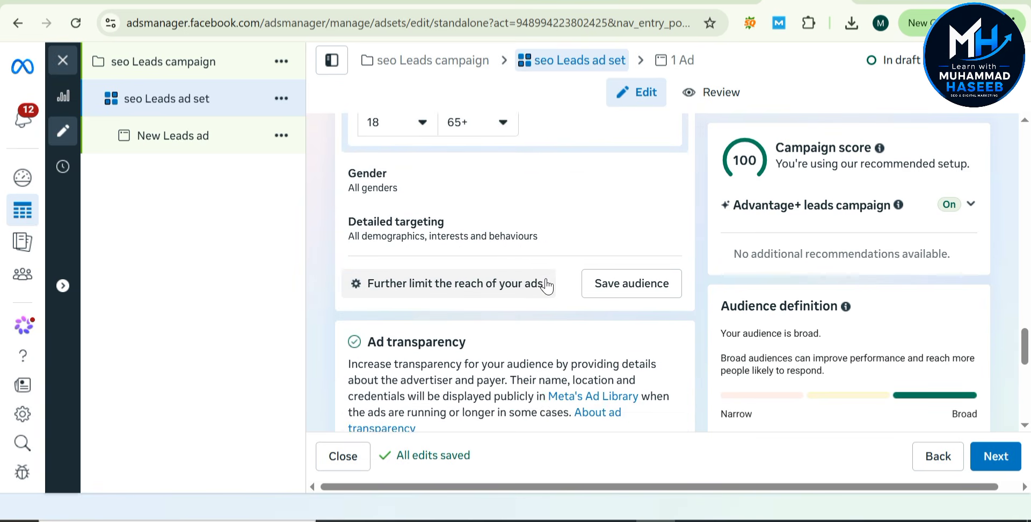
Set the suggested audience age range to 25–45 in the ad set
{"action": "scroll", "coordinate": [547, 285], "scroll_direction": "up", "scroll_amount": 2}
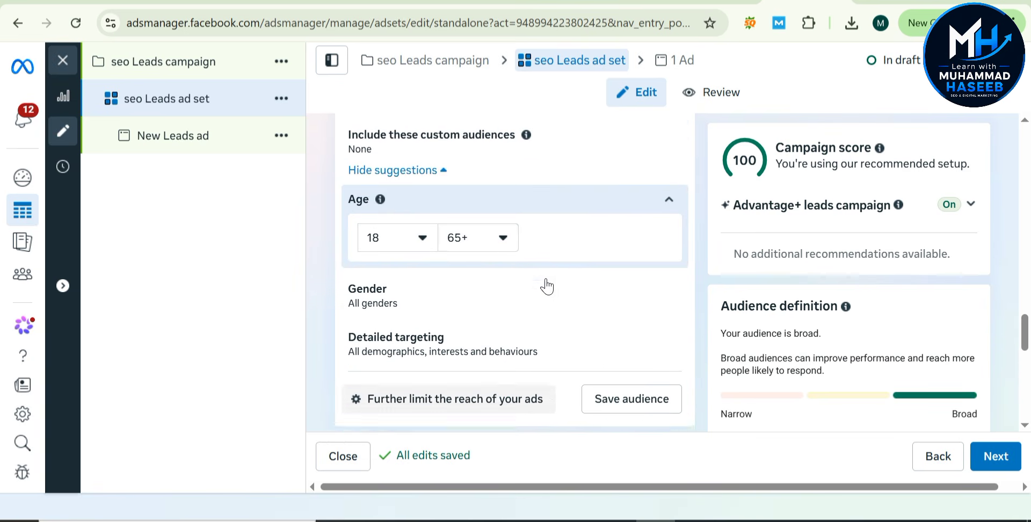
{"action": "left_click", "coordinate": [412, 252]}
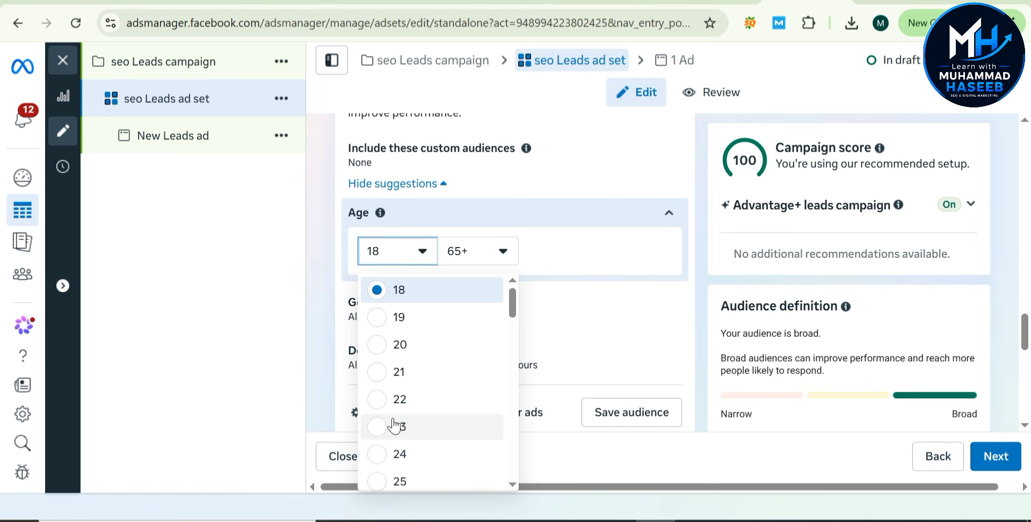
{"action": "scroll", "coordinate": [463, 428], "scroll_direction": "down", "scroll_amount": 3}
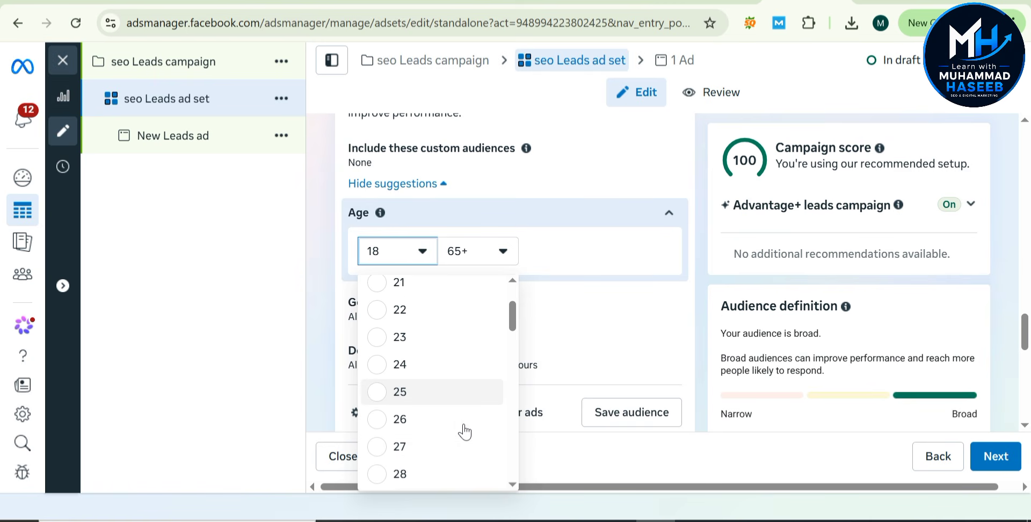
{"action": "scroll", "coordinate": [465, 431], "scroll_direction": "down", "scroll_amount": 1}
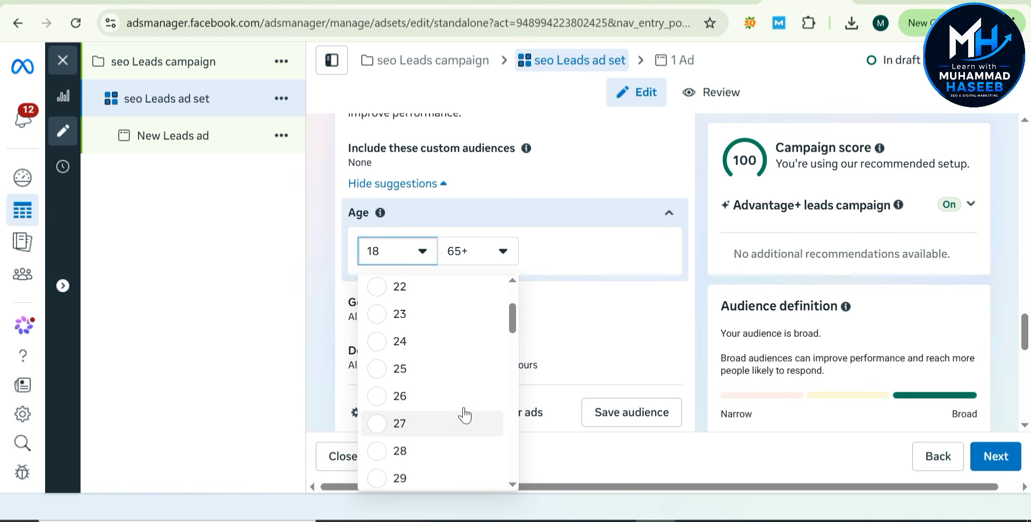
{"action": "left_click", "coordinate": [467, 369]}
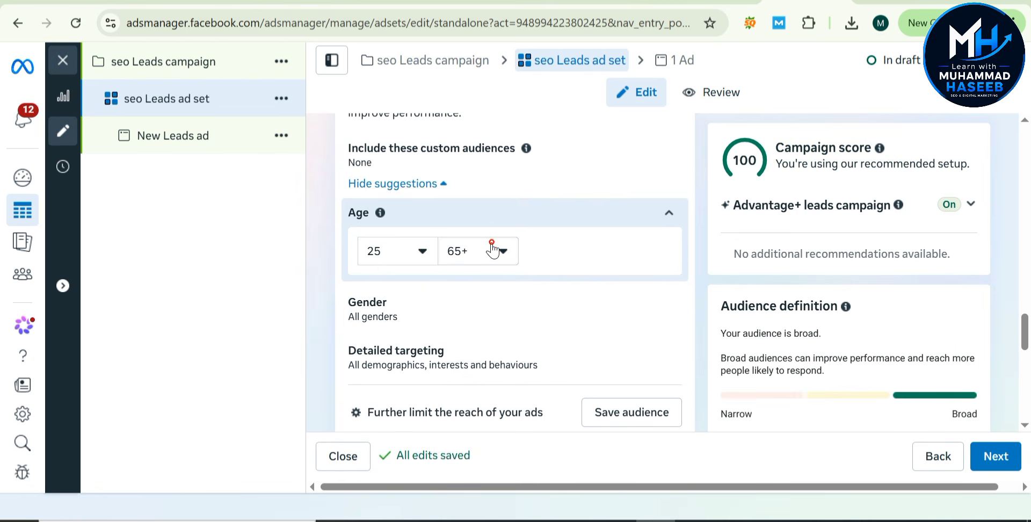
{"action": "left_click", "coordinate": [490, 250]}
{"action": "scroll", "coordinate": [487, 334], "scroll_direction": "up", "scroll_amount": 5}
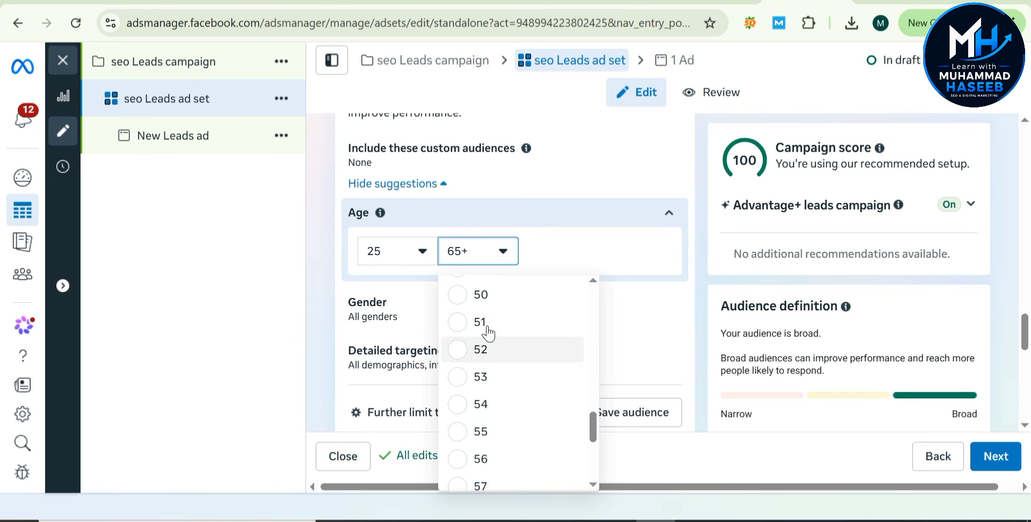
{"action": "scroll", "coordinate": [512, 330], "scroll_direction": "up", "scroll_amount": 2}
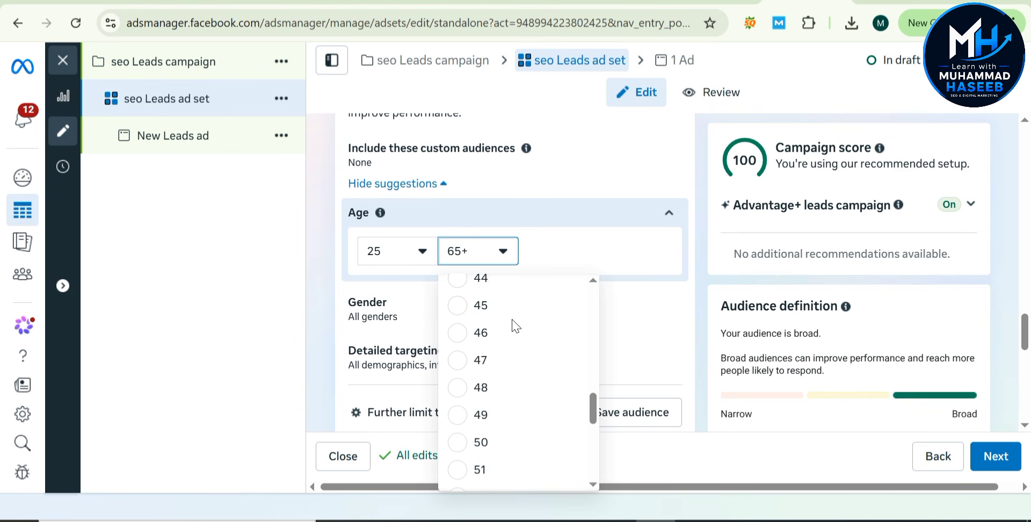
{"action": "left_click", "coordinate": [524, 315]}
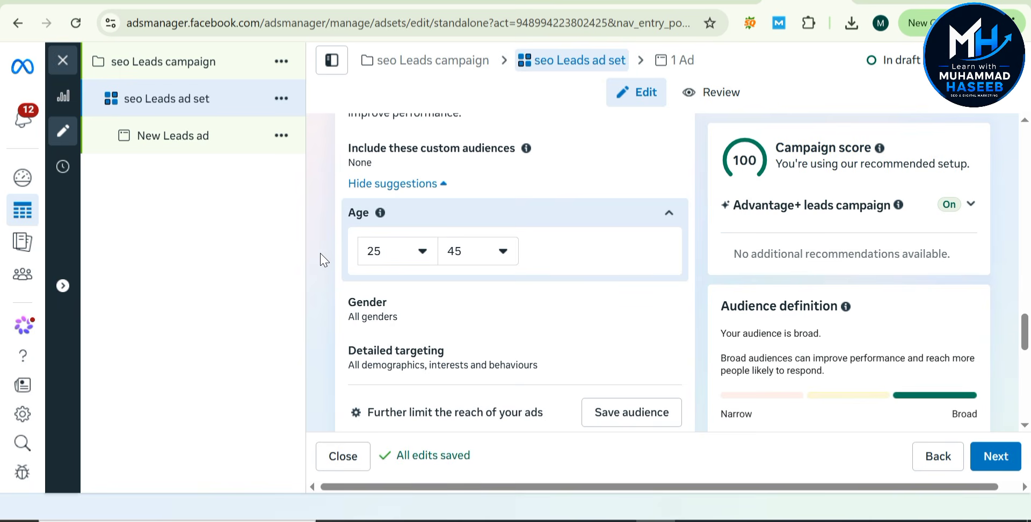
Add the interests search engine marketing (marketing) and business marketing (marketing) to the ad set's detailed targeting
{"action": "scroll", "coordinate": [321, 260], "scroll_direction": "down", "scroll_amount": 2}
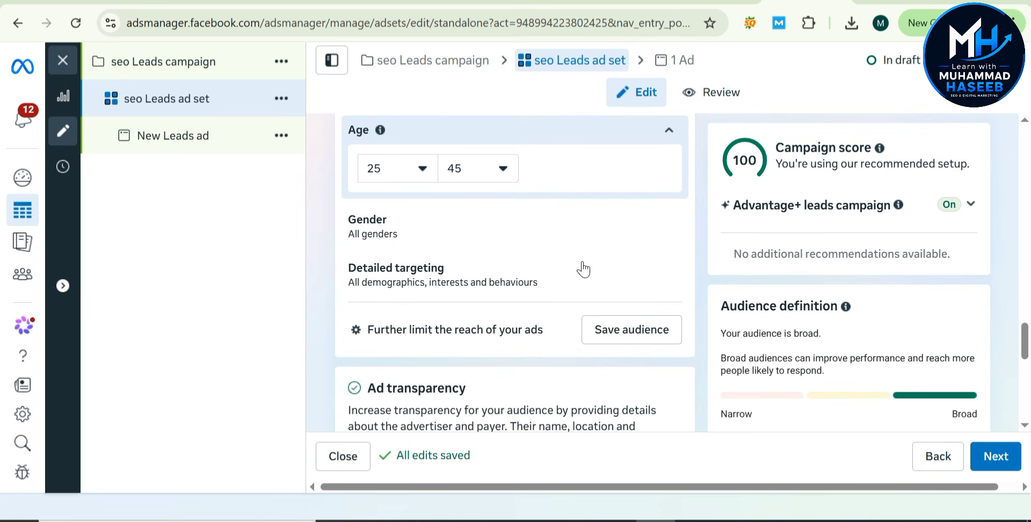
{"action": "left_click", "coordinate": [668, 275]}
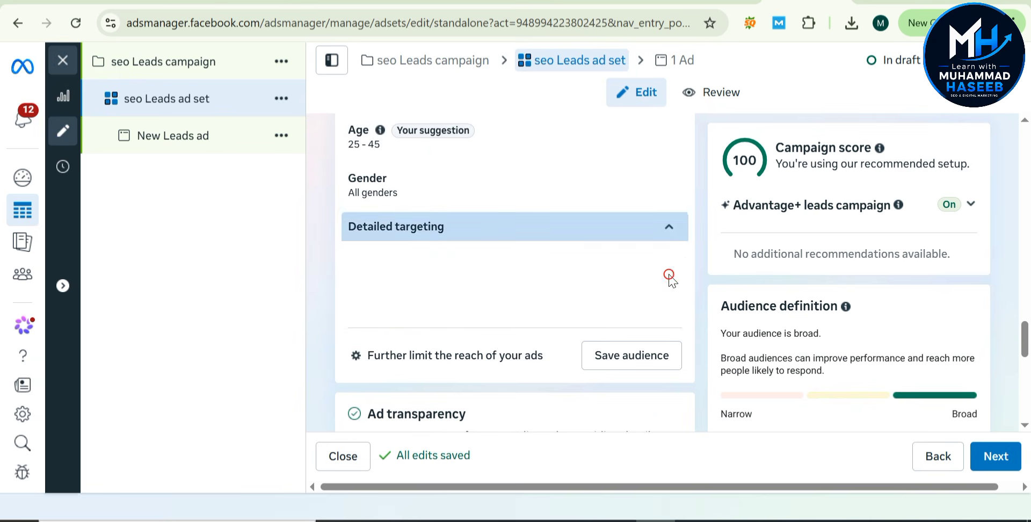
{"action": "left_click", "coordinate": [489, 284]}
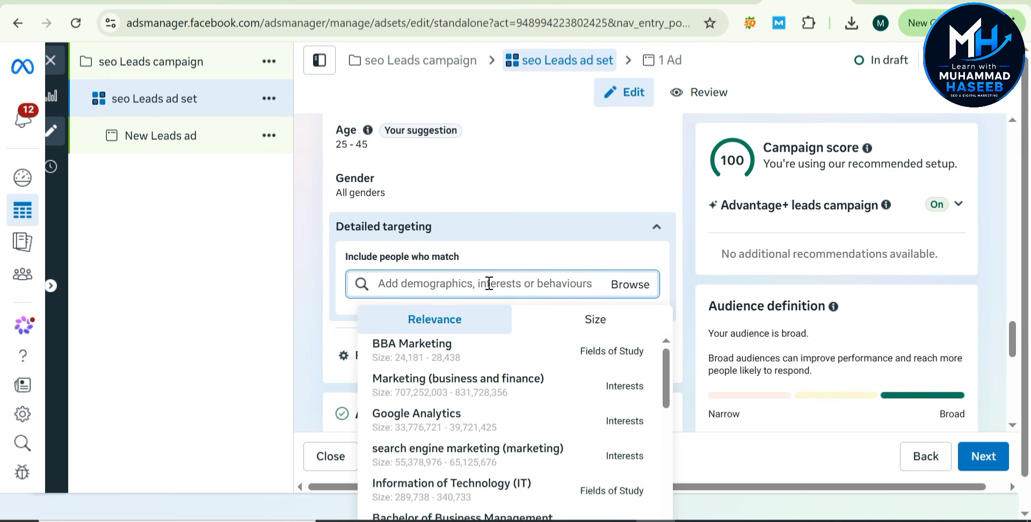
{"action": "mouse_move", "coordinate": [426, 467]}
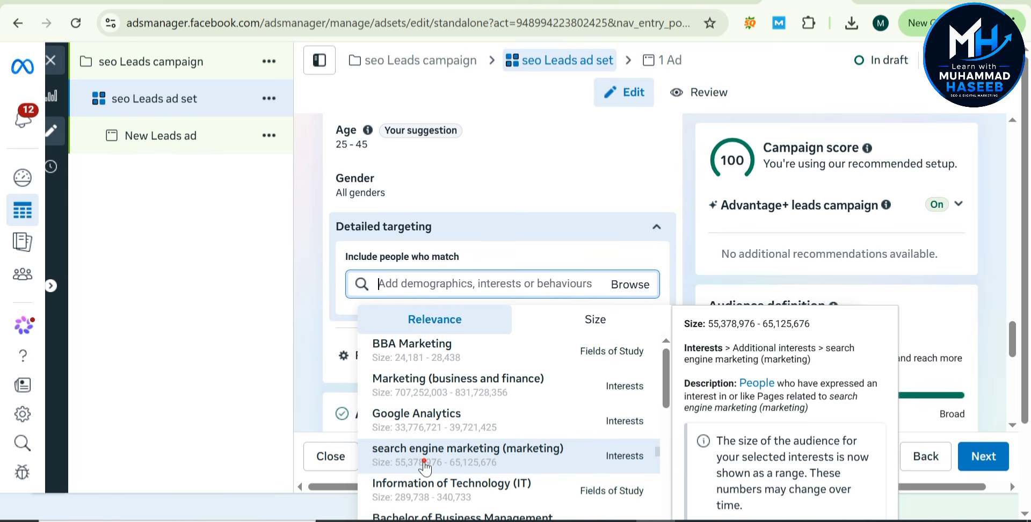
{"action": "left_click", "coordinate": [425, 468]}
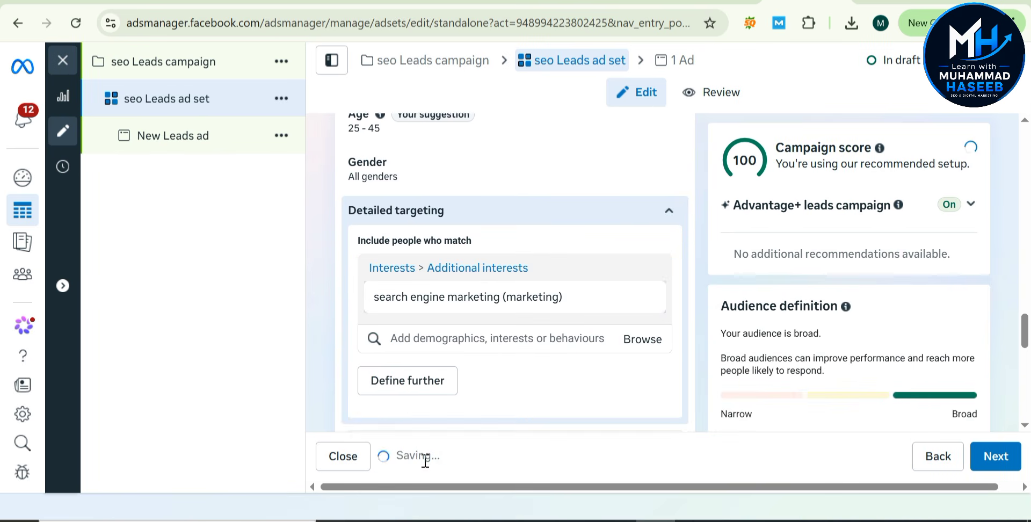
{"action": "left_click", "coordinate": [454, 354]}
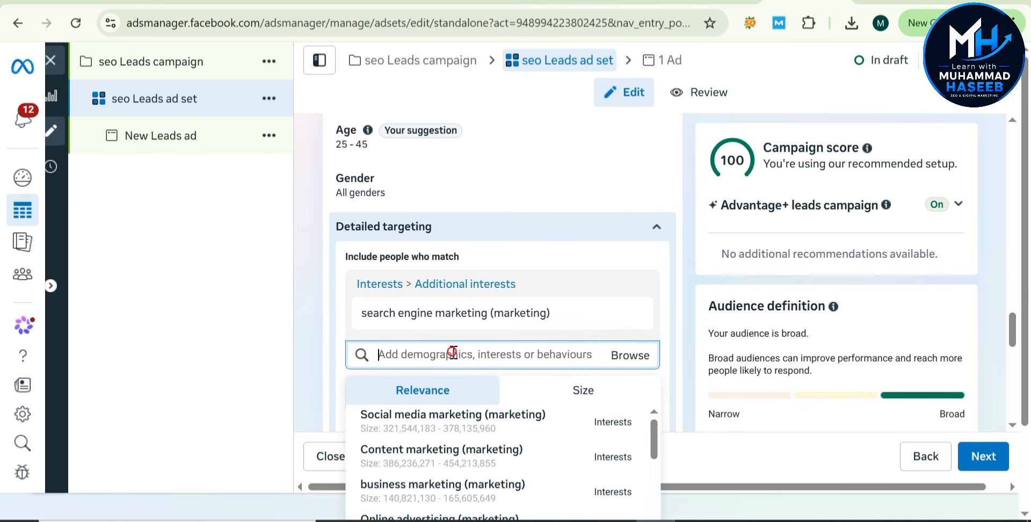
{"action": "mouse_move", "coordinate": [454, 490]}
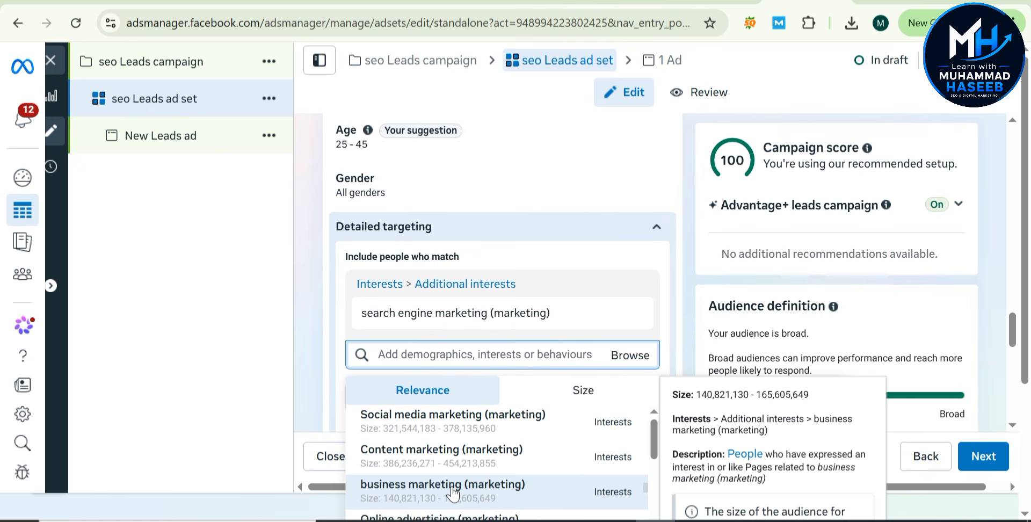
{"action": "left_click", "coordinate": [454, 490]}
Look through the suggested interests, then search for "start" and add Start-up company (business and finance) to detailed targeting
{"action": "scroll", "coordinate": [476, 383], "scroll_direction": "down", "scroll_amount": 1}
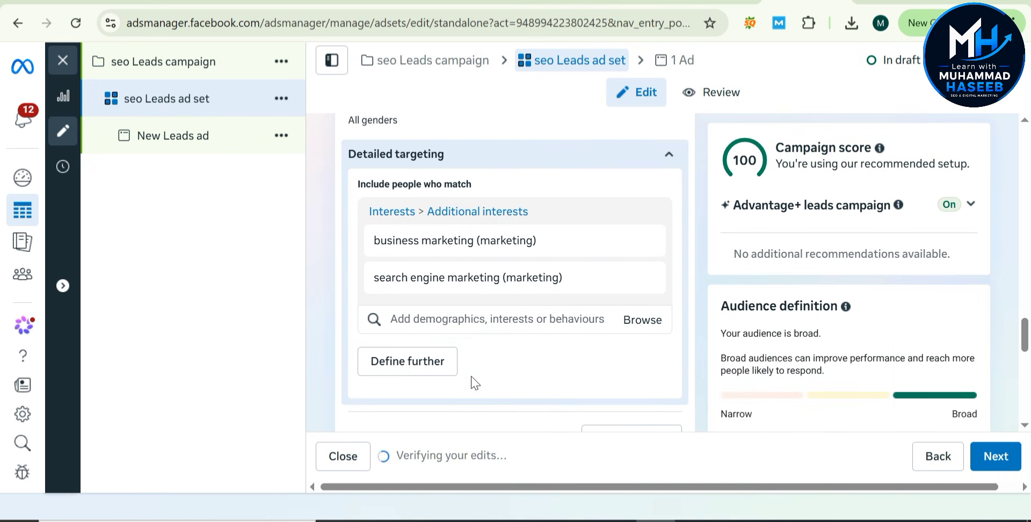
{"action": "left_click", "coordinate": [490, 320]}
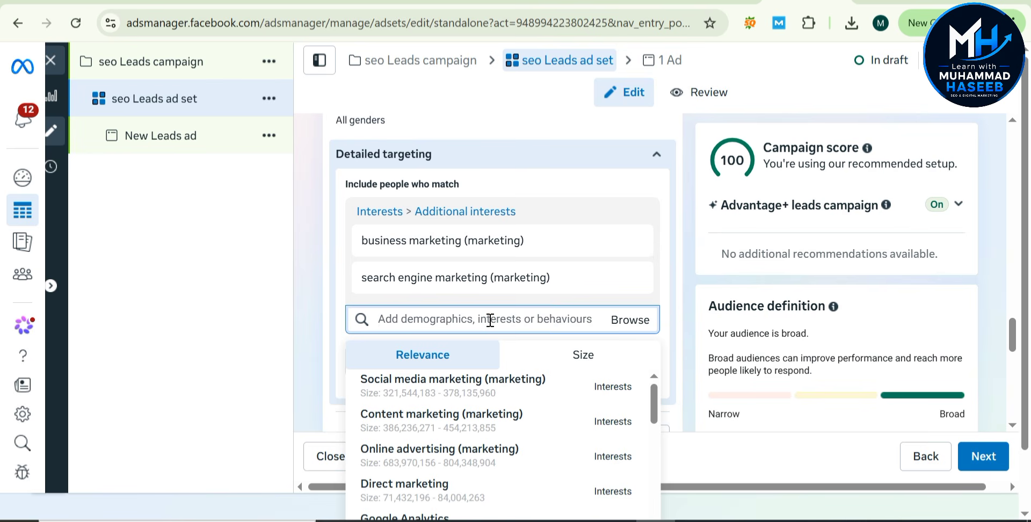
{"action": "scroll", "coordinate": [444, 465], "scroll_direction": "down", "scroll_amount": 3}
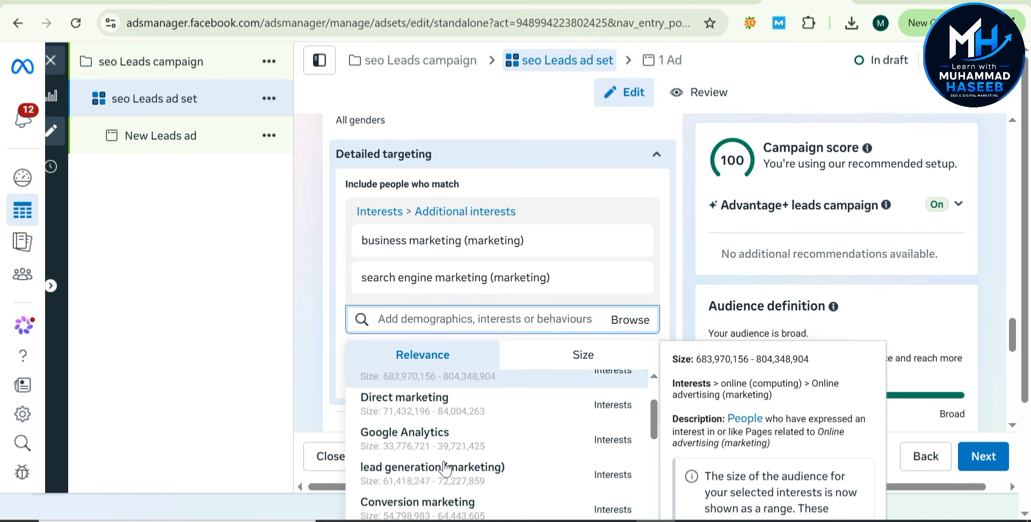
{"action": "scroll", "coordinate": [445, 469], "scroll_direction": "down", "scroll_amount": 3}
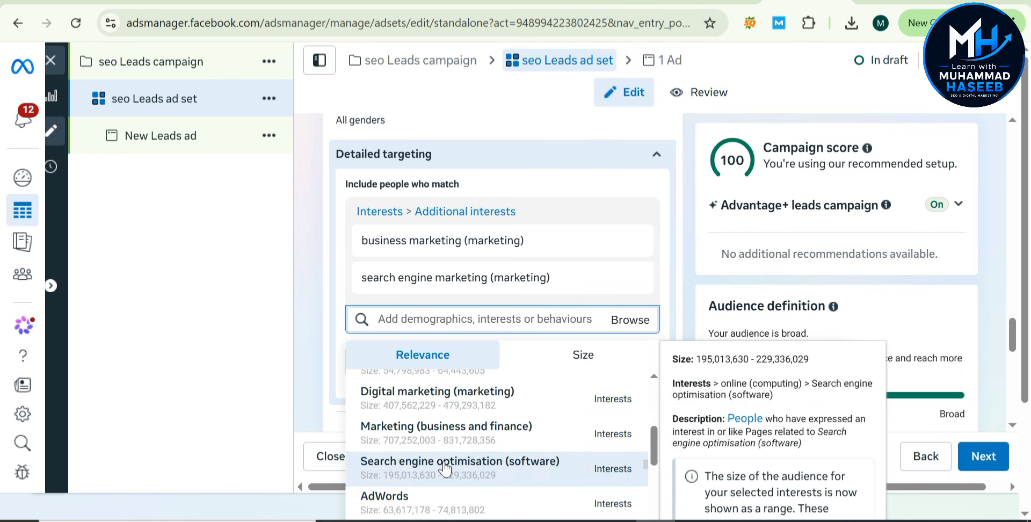
{"action": "scroll", "coordinate": [486, 386], "scroll_direction": "up", "scroll_amount": 1}
{"action": "scroll", "coordinate": [486, 387], "scroll_direction": "down", "scroll_amount": 2}
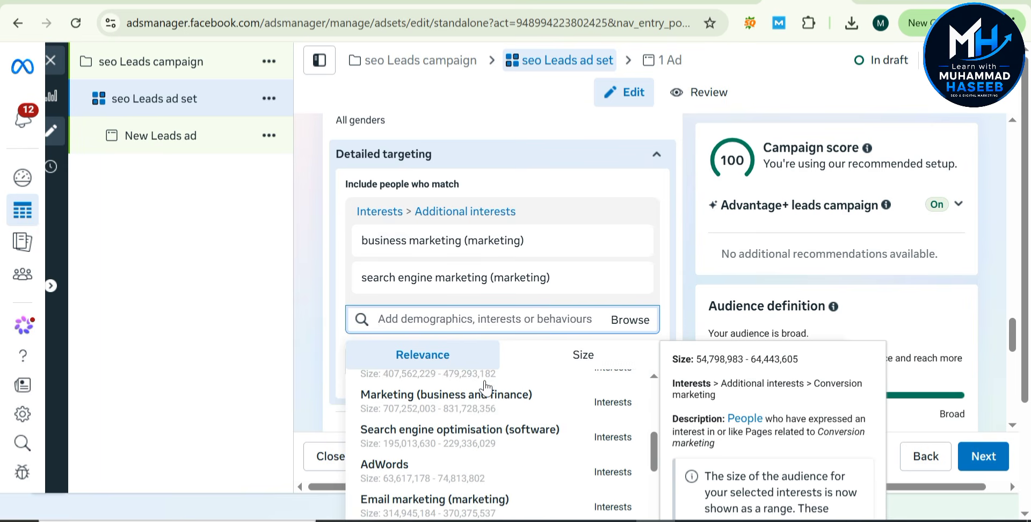
{"action": "scroll", "coordinate": [486, 386], "scroll_direction": "down", "scroll_amount": 5}
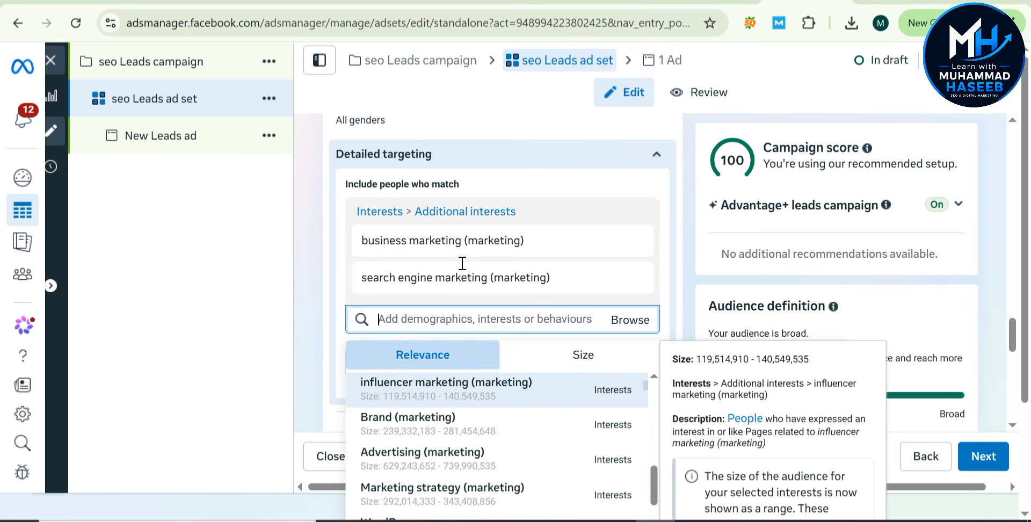
{"action": "type", "text": "start"}
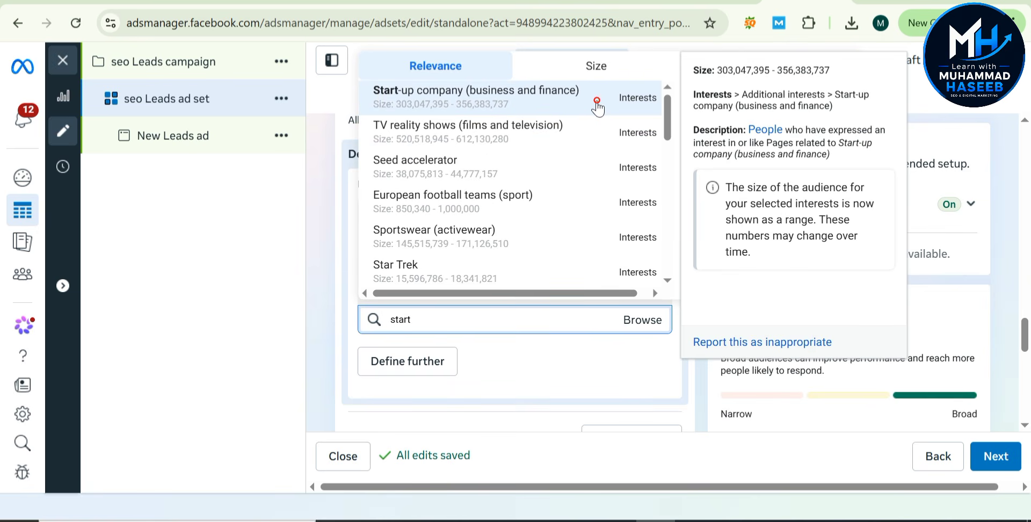
{"action": "left_click", "coordinate": [598, 108]}
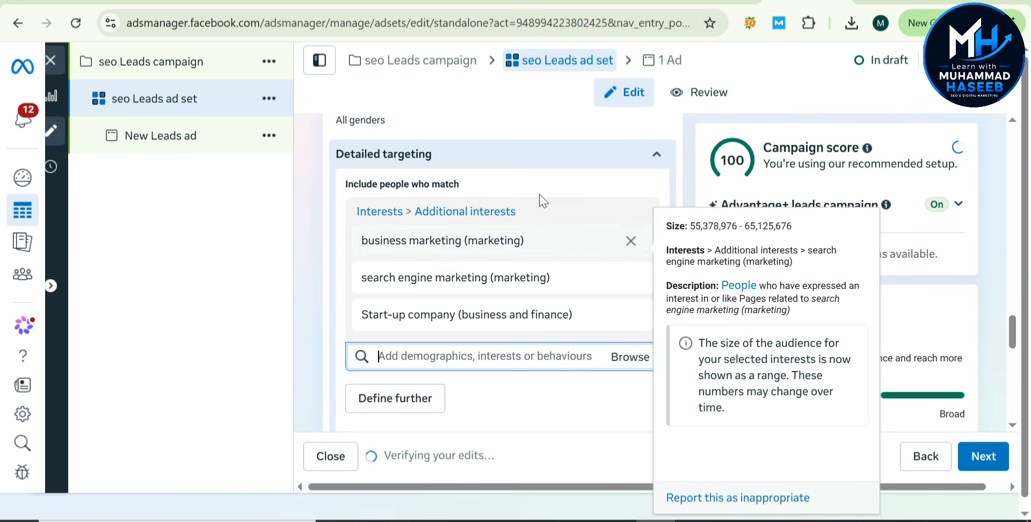
Add the suggested interest Small and medium enterprises (business and finance) to detailed targeting
{"action": "scroll", "coordinate": [468, 279], "scroll_direction": "down", "scroll_amount": 1}
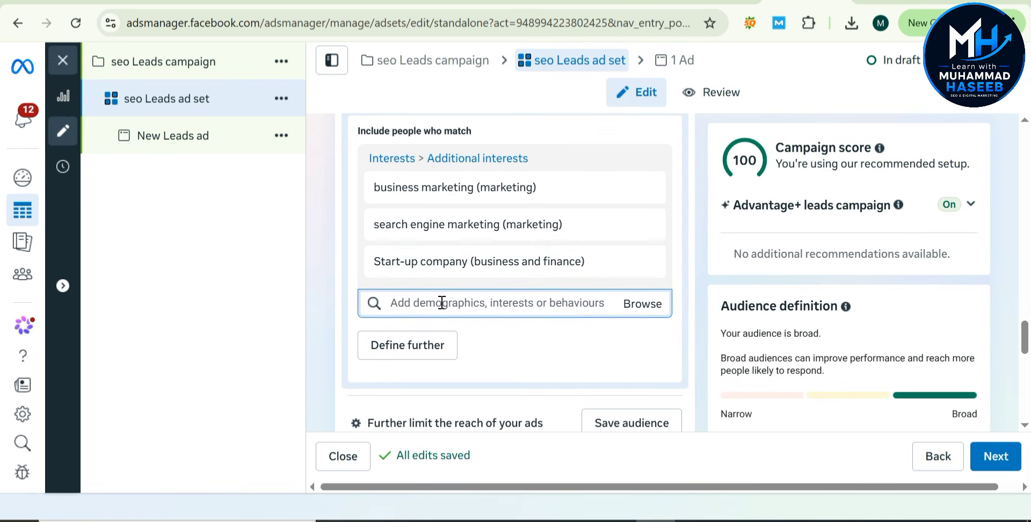
{"action": "left_click", "coordinate": [441, 303]}
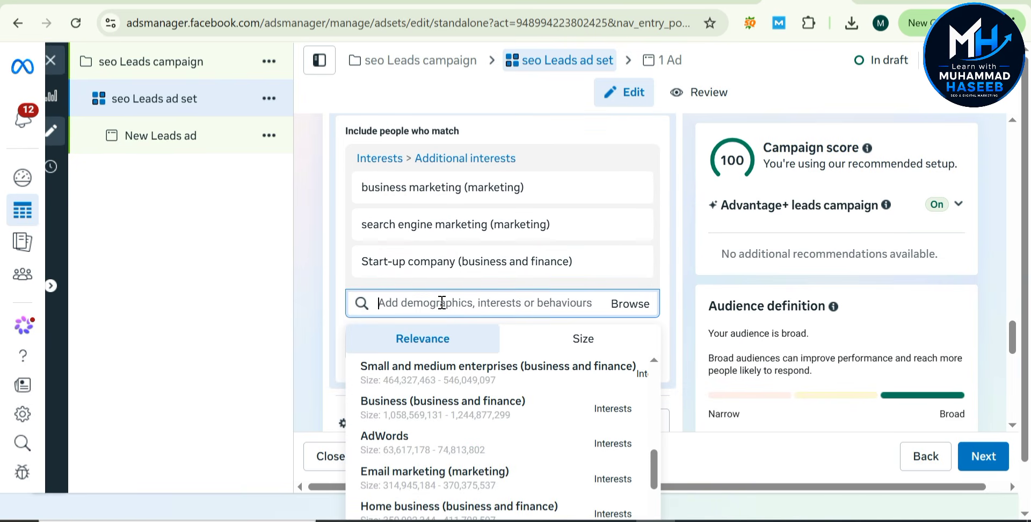
{"action": "left_click", "coordinate": [511, 374]}
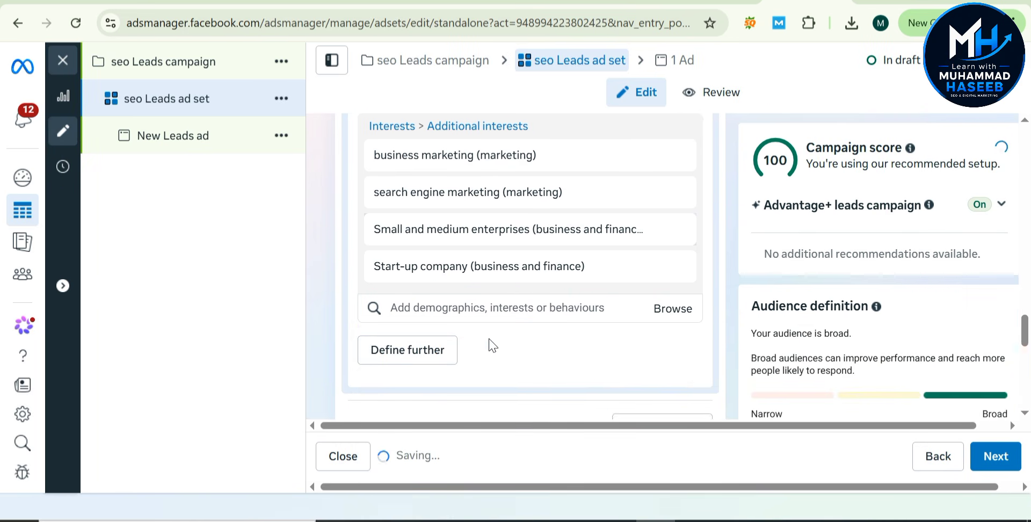
Sort the suggested interests by size and add creative entrepreneurship (business and financial industries) to detailed targeting
{"action": "left_click", "coordinate": [520, 315]}
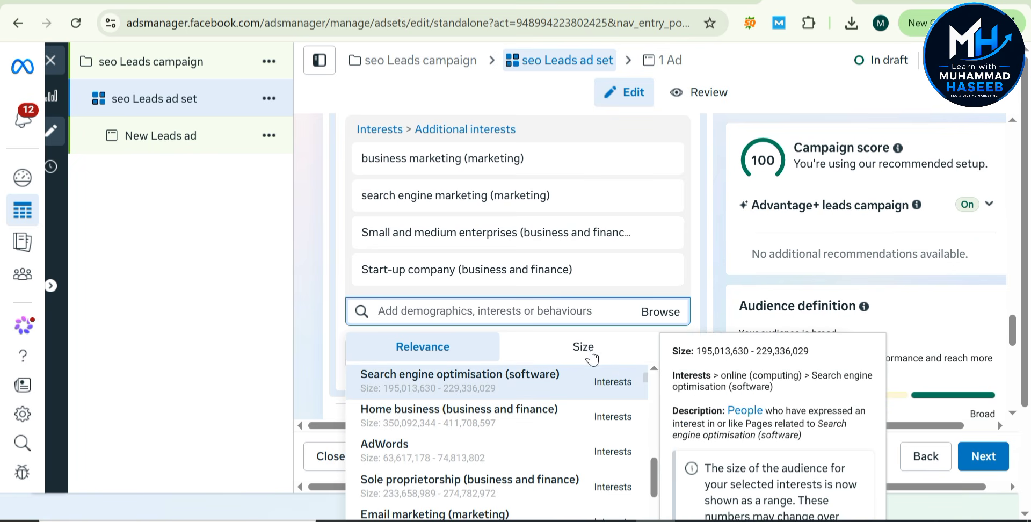
{"action": "left_click", "coordinate": [592, 352]}
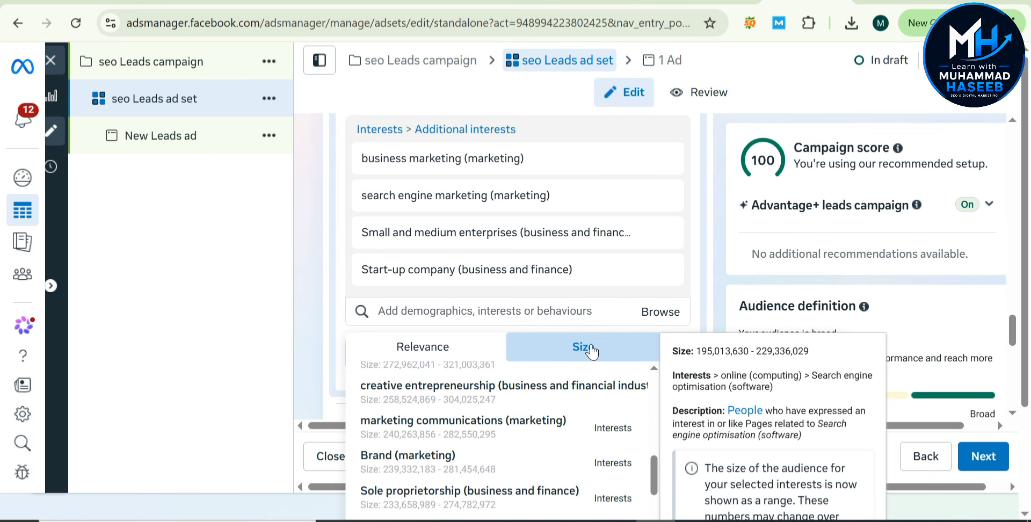
{"action": "scroll", "coordinate": [409, 480], "scroll_direction": "up", "scroll_amount": 2}
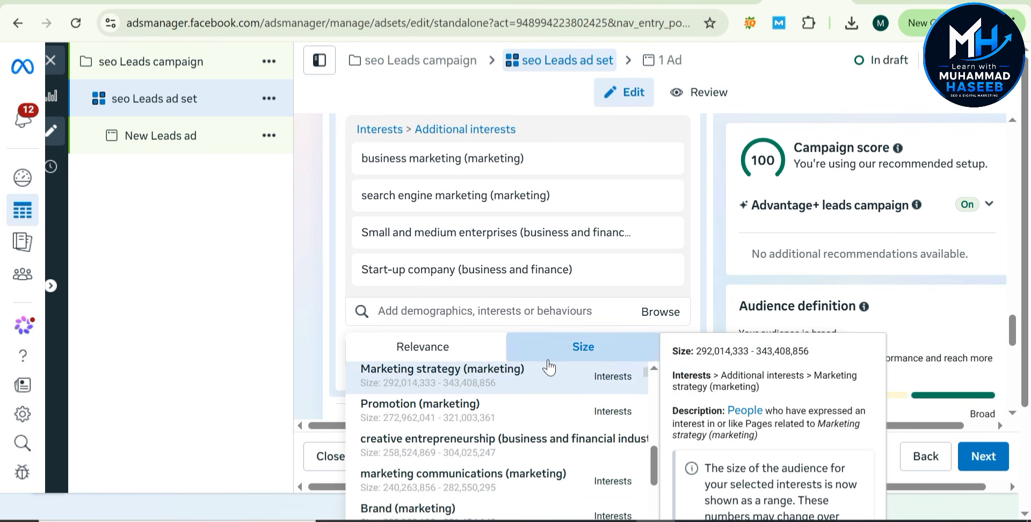
{"action": "scroll", "coordinate": [499, 417], "scroll_direction": "up", "scroll_amount": 3}
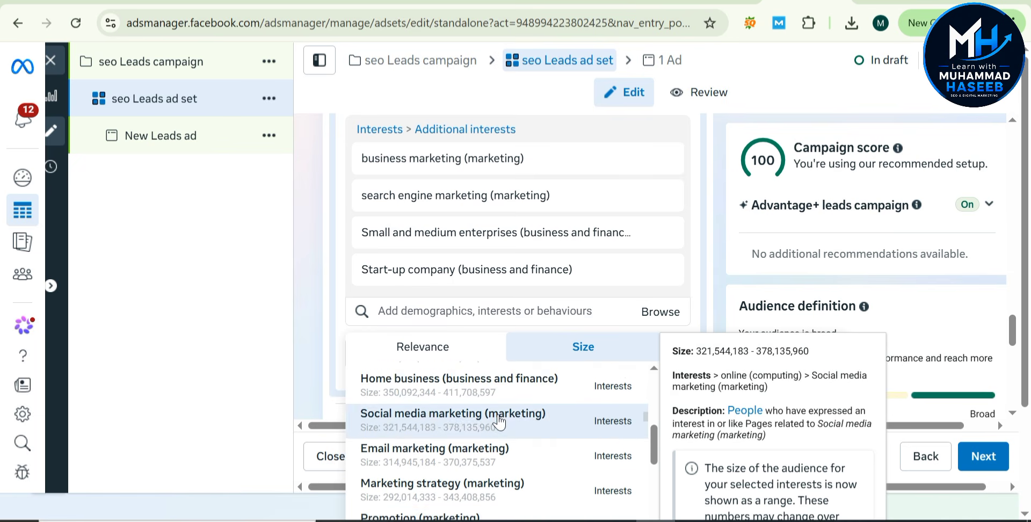
{"action": "scroll", "coordinate": [500, 423], "scroll_direction": "up", "scroll_amount": 3}
{"action": "scroll", "coordinate": [500, 422], "scroll_direction": "down", "scroll_amount": 2}
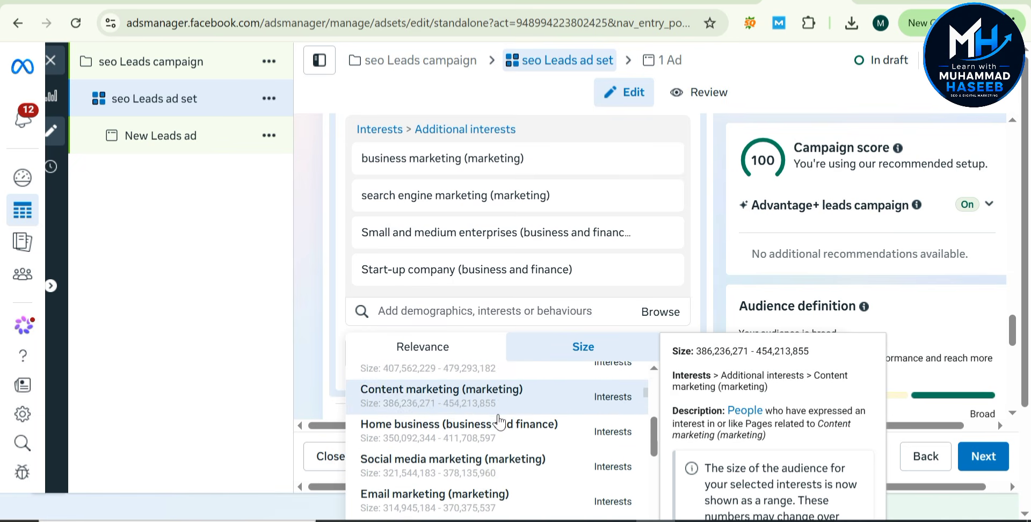
{"action": "scroll", "coordinate": [500, 422], "scroll_direction": "down", "scroll_amount": 6}
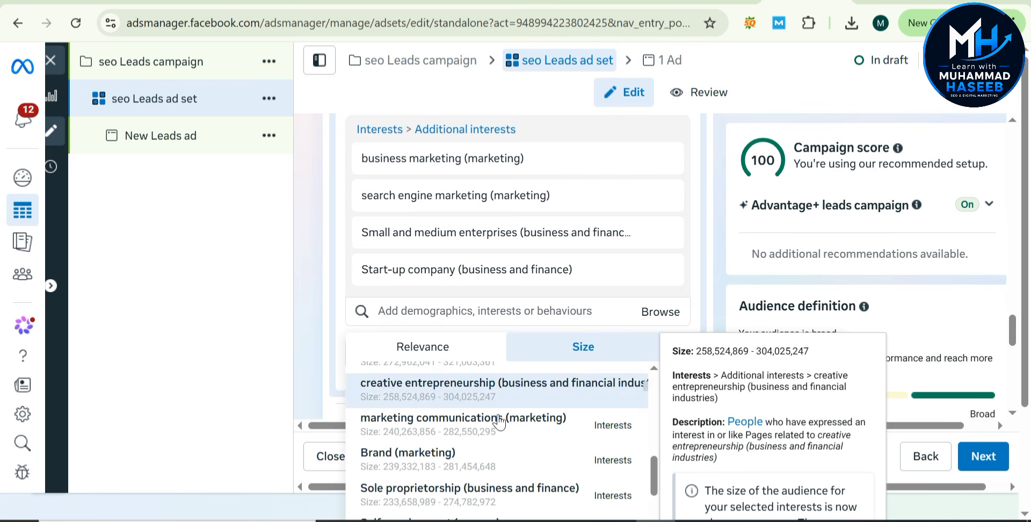
{"action": "scroll", "coordinate": [500, 423], "scroll_direction": "down", "scroll_amount": 1}
{"action": "scroll", "coordinate": [484, 427], "scroll_direction": "up", "scroll_amount": 2}
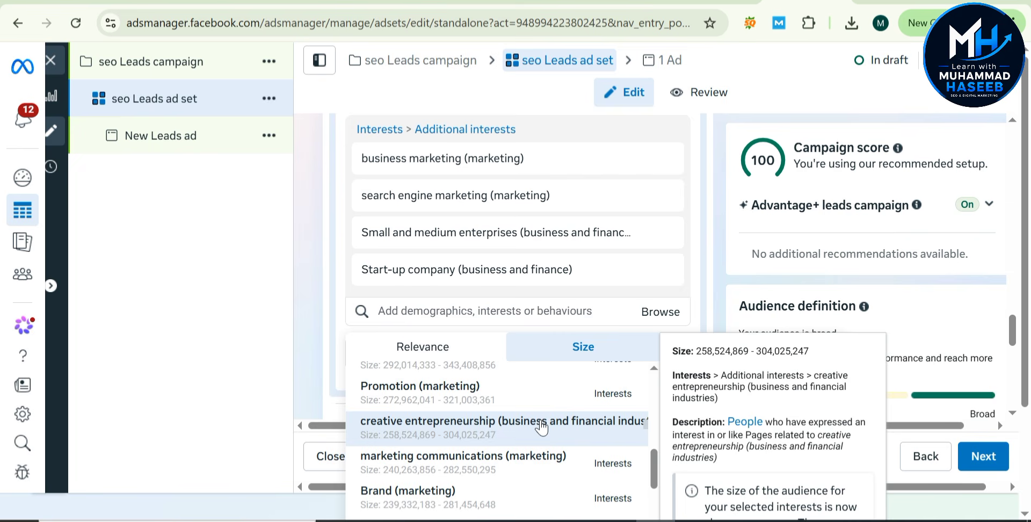
{"action": "left_click", "coordinate": [541, 425]}
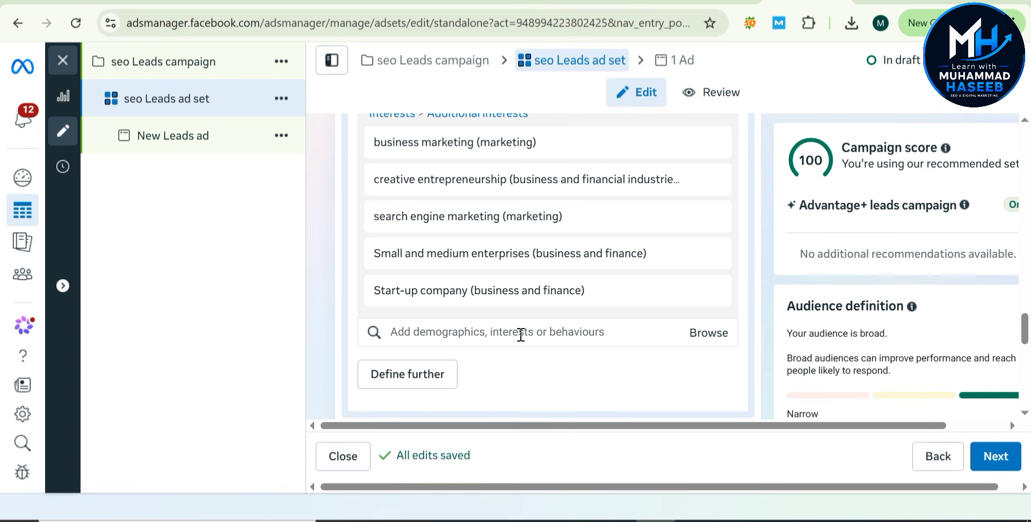
Sort the suggested interests by relevance and add Sole proprietorship (business and finance) to detailed targeting
{"action": "left_click", "coordinate": [521, 333]}
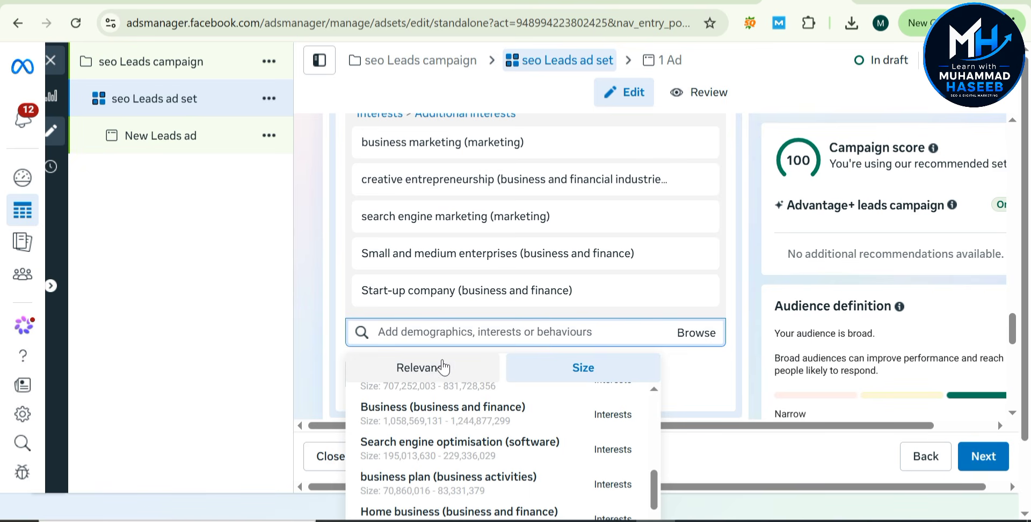
{"action": "left_click", "coordinate": [433, 368]}
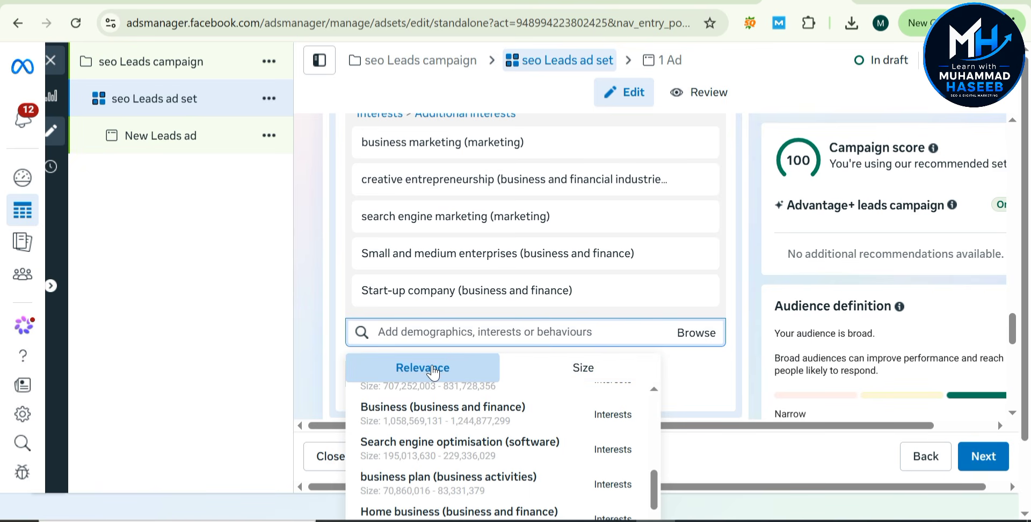
{"action": "scroll", "coordinate": [520, 415], "scroll_direction": "down", "scroll_amount": 2}
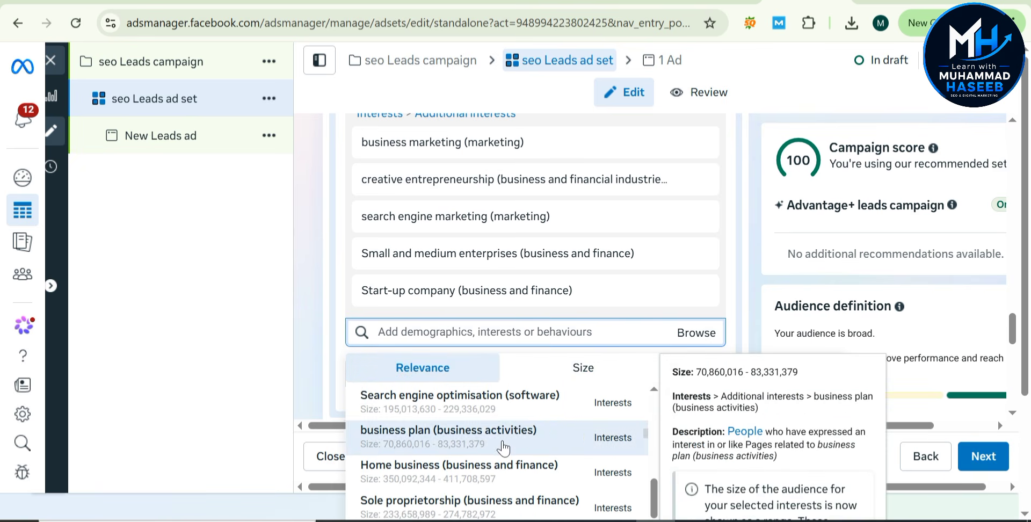
{"action": "scroll", "coordinate": [504, 448], "scroll_direction": "down", "scroll_amount": 2}
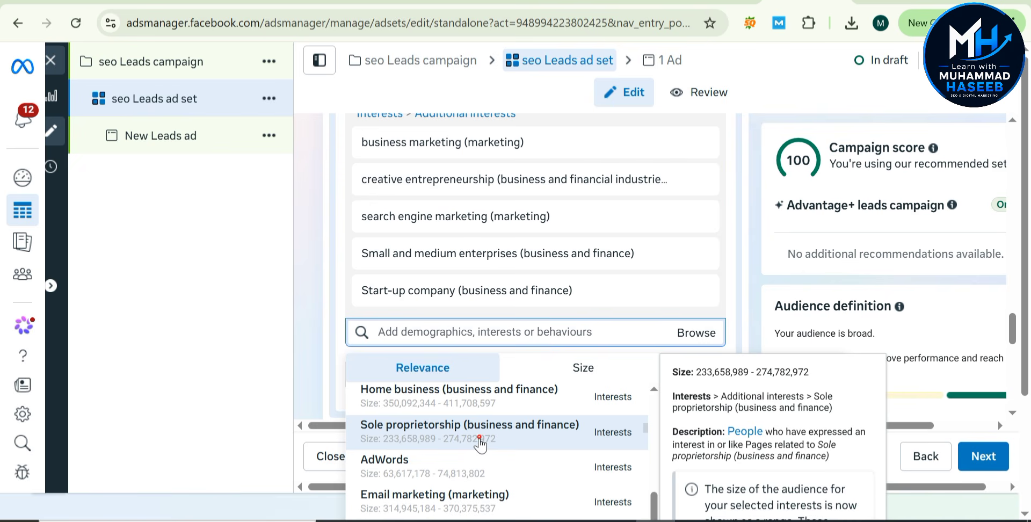
{"action": "left_click", "coordinate": [481, 445]}
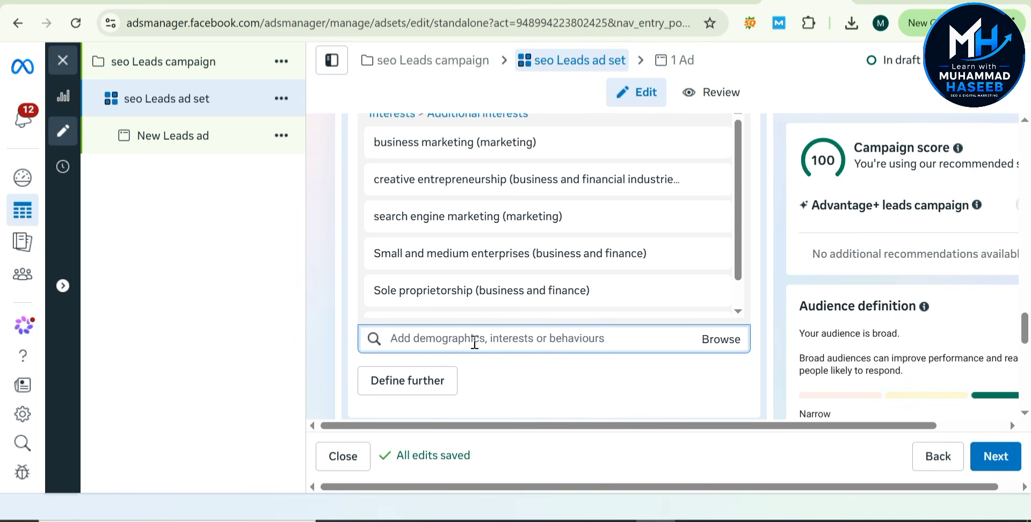
Examine the ad account's placement controls for excluding apps, sites and feeds, then cancel without saving any exclusions
{"action": "scroll", "coordinate": [475, 343], "scroll_direction": "down", "scroll_amount": 3}
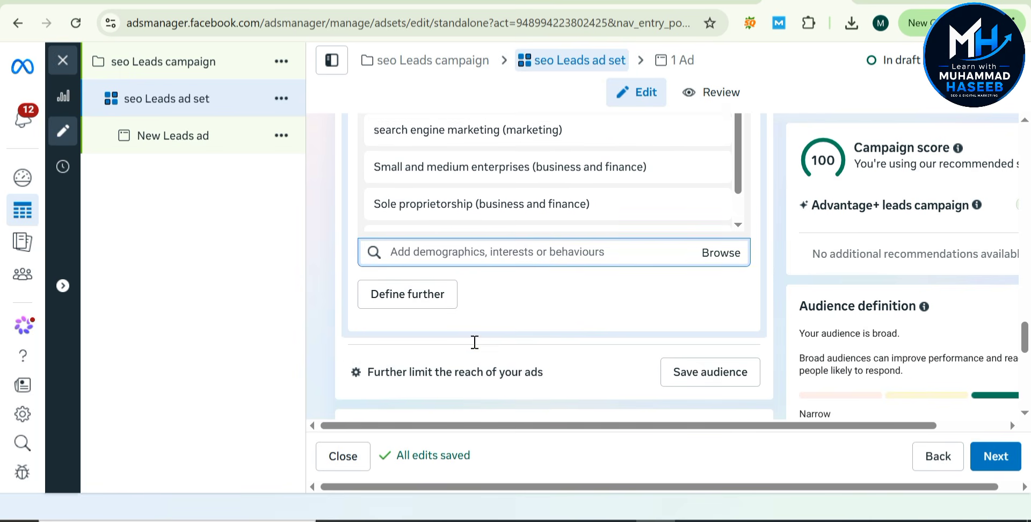
{"action": "scroll", "coordinate": [475, 343], "scroll_direction": "up", "scroll_amount": 4}
{"action": "mouse_move", "coordinate": [477, 348]}
{"action": "scroll", "coordinate": [474, 344], "scroll_direction": "down", "scroll_amount": 10}
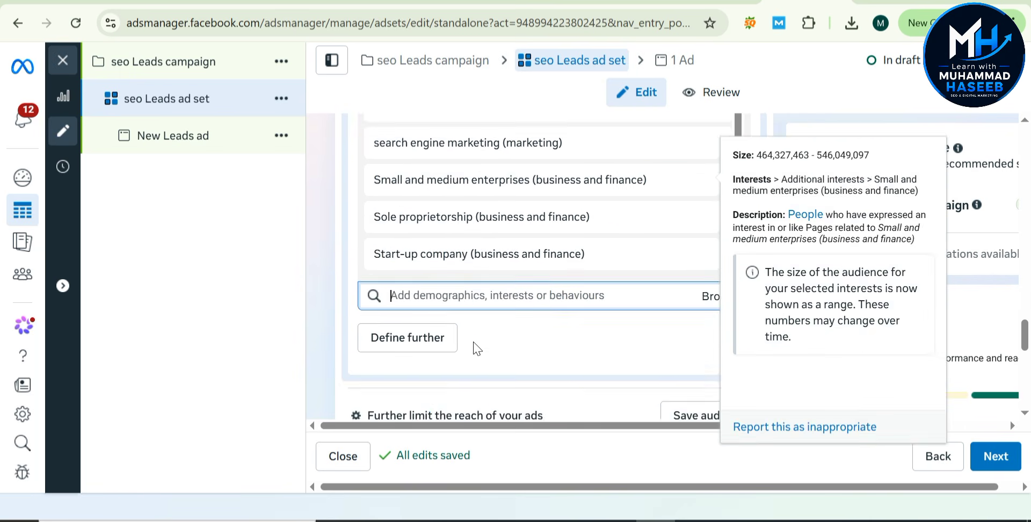
{"action": "scroll", "coordinate": [475, 348], "scroll_direction": "down", "scroll_amount": 3}
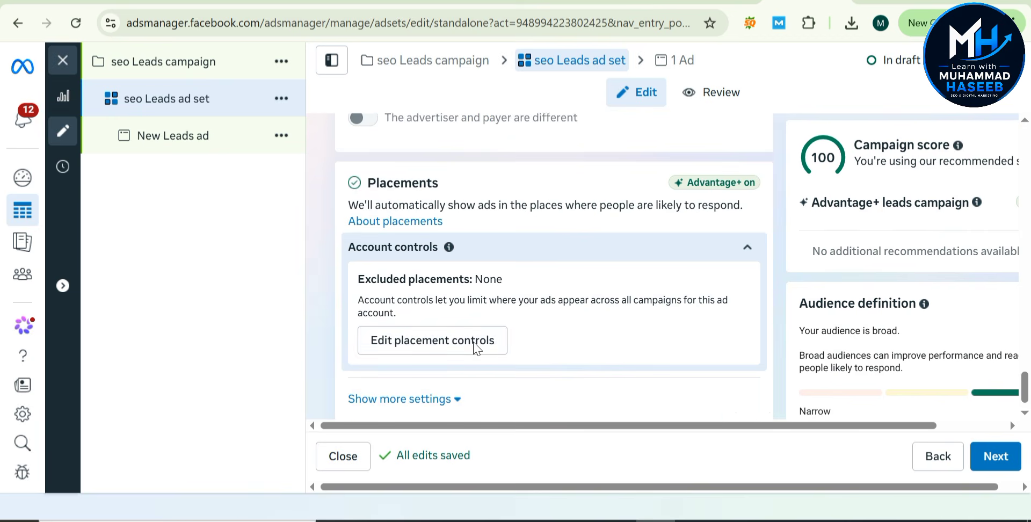
{"action": "left_click", "coordinate": [473, 347]}
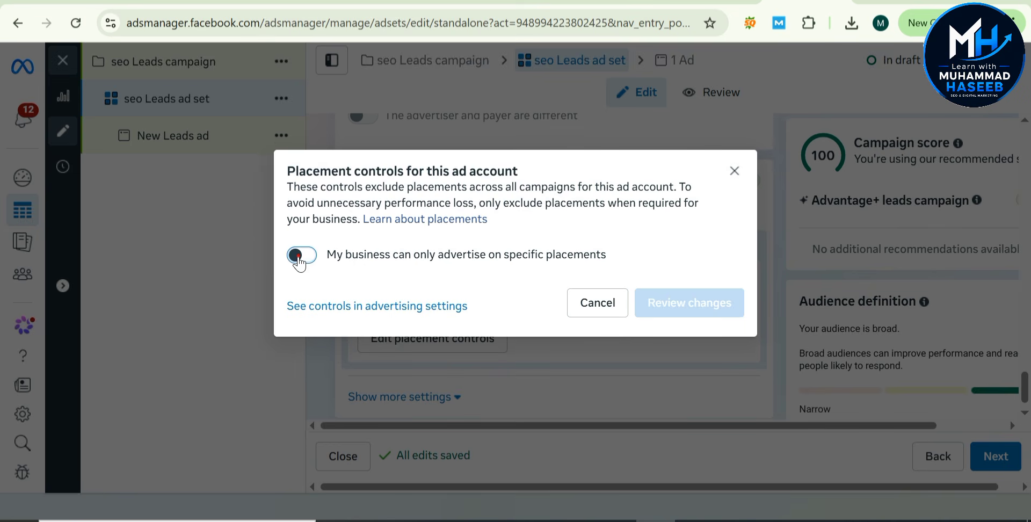
{"action": "left_click", "coordinate": [299, 257]}
{"action": "scroll", "coordinate": [580, 336], "scroll_direction": "down", "scroll_amount": 1}
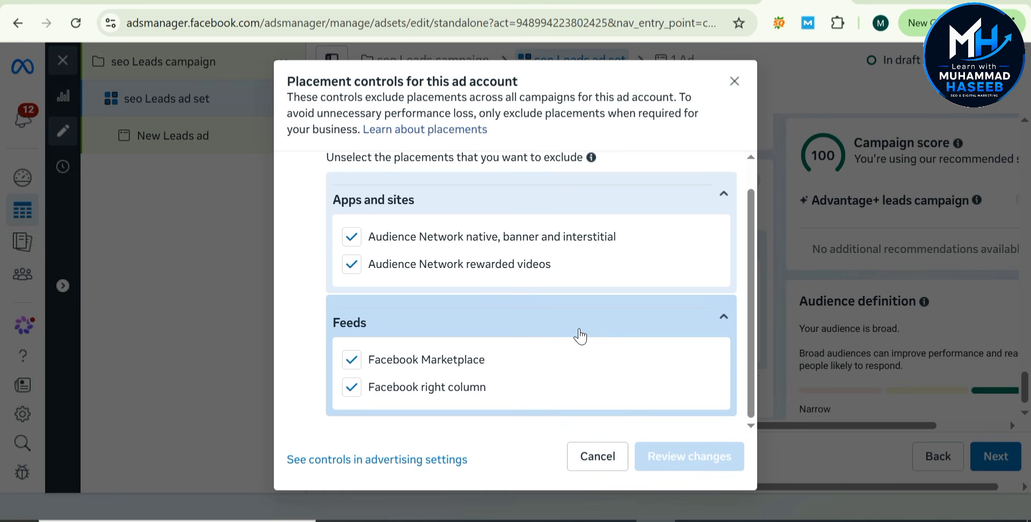
{"action": "scroll", "coordinate": [580, 336], "scroll_direction": "up", "scroll_amount": 1}
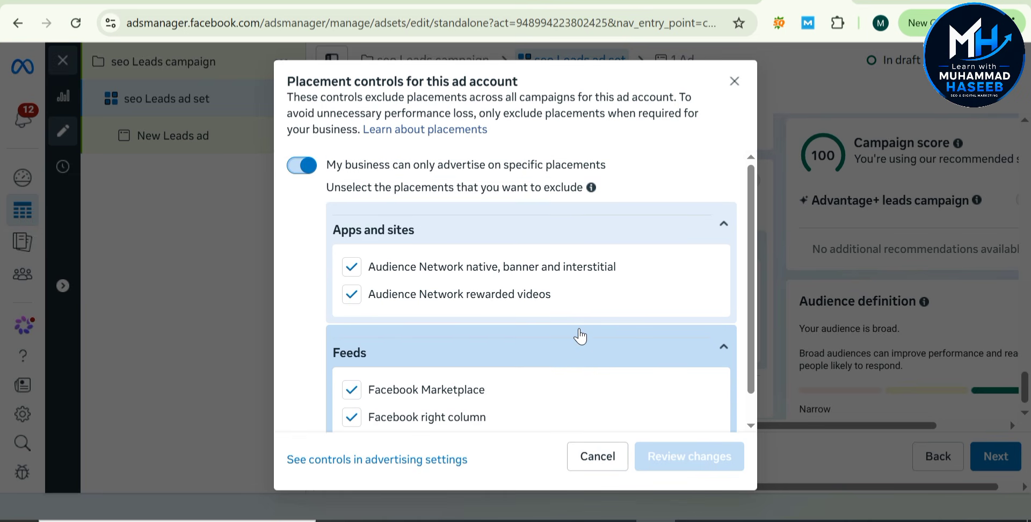
{"action": "scroll", "coordinate": [580, 335], "scroll_direction": "down", "scroll_amount": 1}
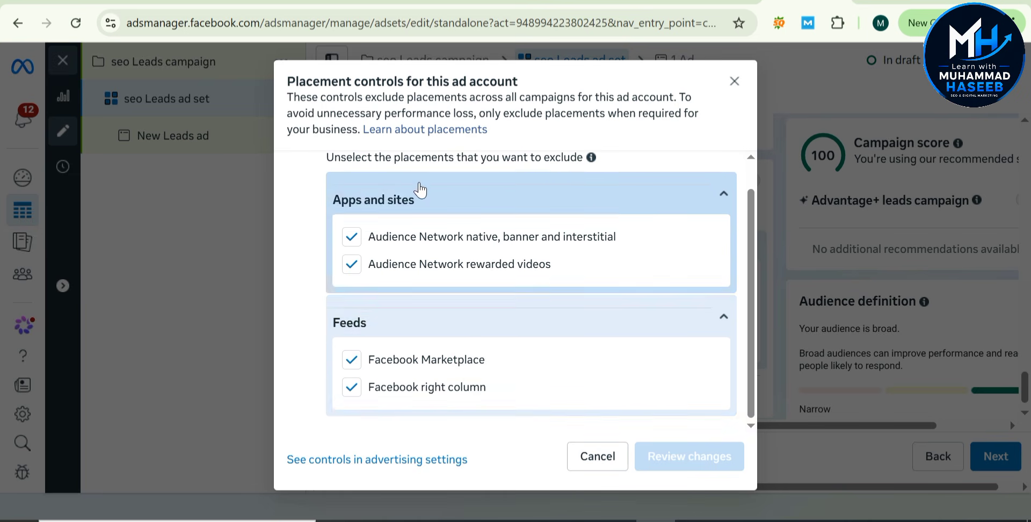
{"action": "left_click", "coordinate": [597, 454]}
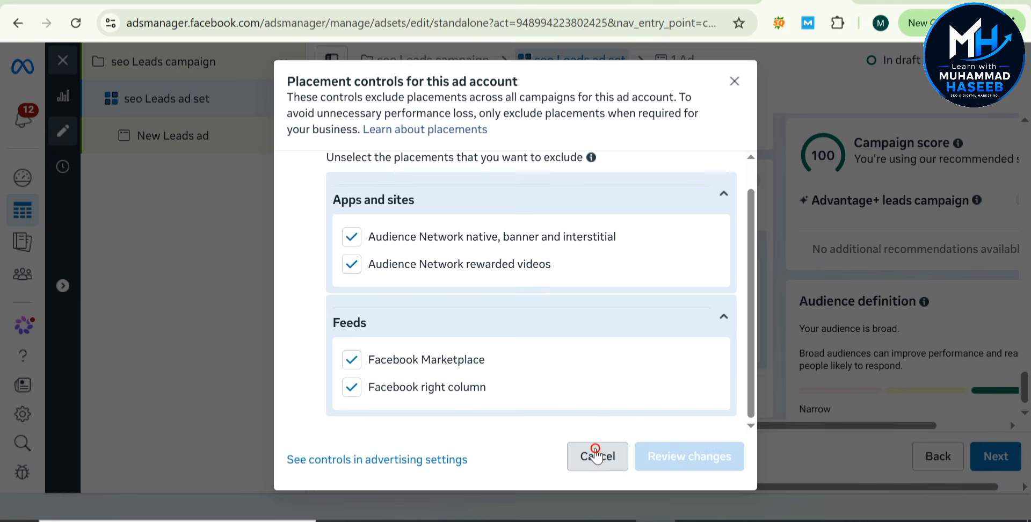
Show the additional placement settings and open the ad set's own placement controls for editing
{"action": "scroll", "coordinate": [590, 340], "scroll_direction": "down", "scroll_amount": 1}
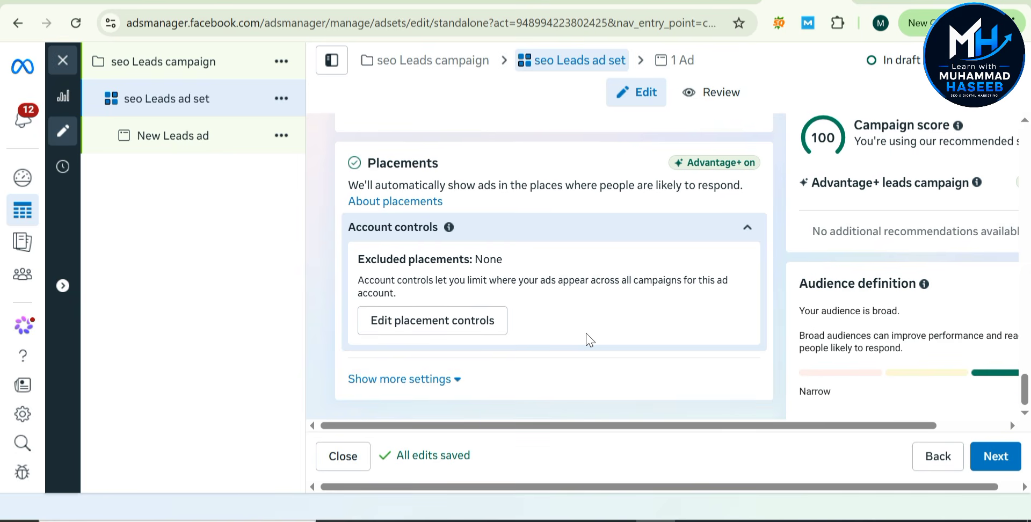
{"action": "left_click", "coordinate": [411, 385]}
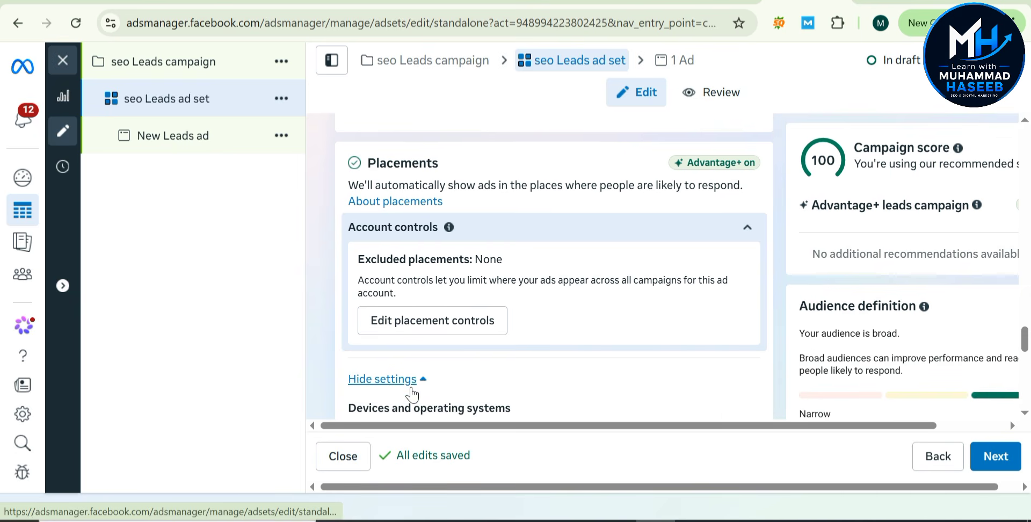
{"action": "scroll", "coordinate": [412, 395], "scroll_direction": "down", "scroll_amount": 5}
{"action": "scroll", "coordinate": [412, 395], "scroll_direction": "down", "scroll_amount": 3}
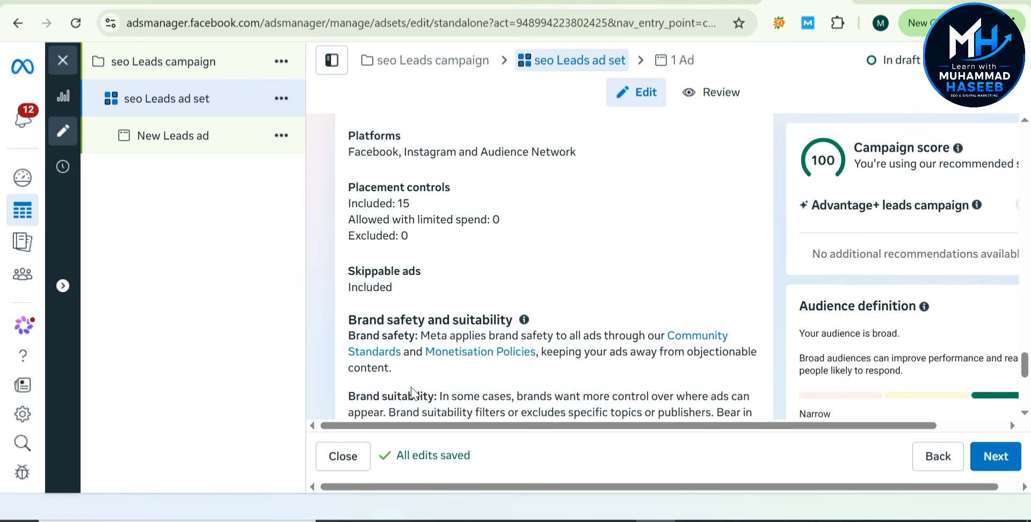
{"action": "scroll", "coordinate": [413, 396], "scroll_direction": "up", "scroll_amount": 1}
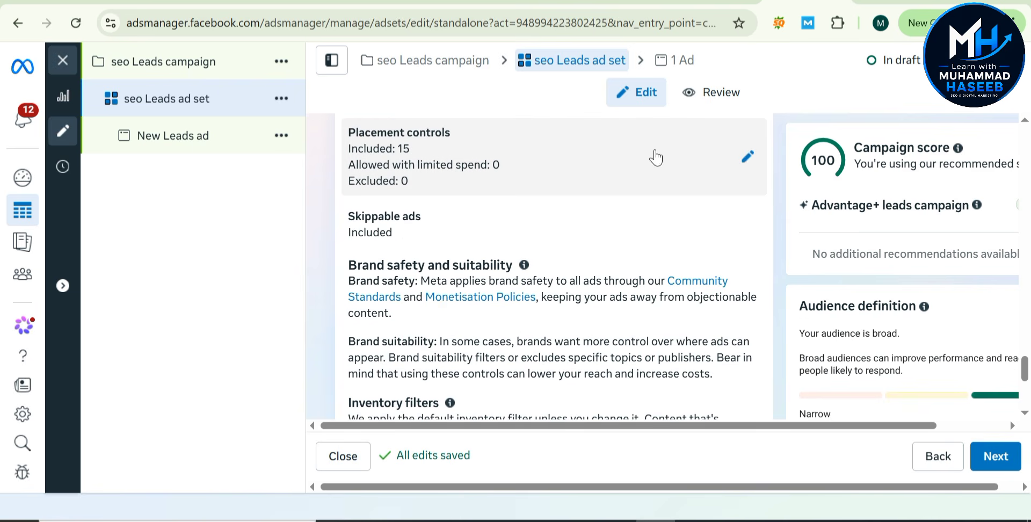
{"action": "left_click", "coordinate": [745, 155]}
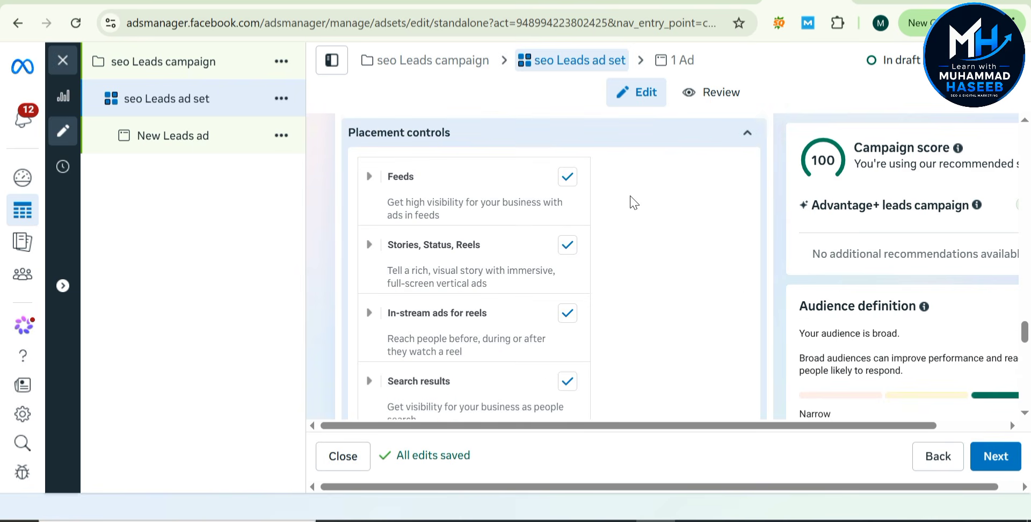
Look through the ad set's placement categories, their format recommendations, the selected platforms and the inventory filter settings
{"action": "scroll", "coordinate": [624, 214], "scroll_direction": "down", "scroll_amount": 2}
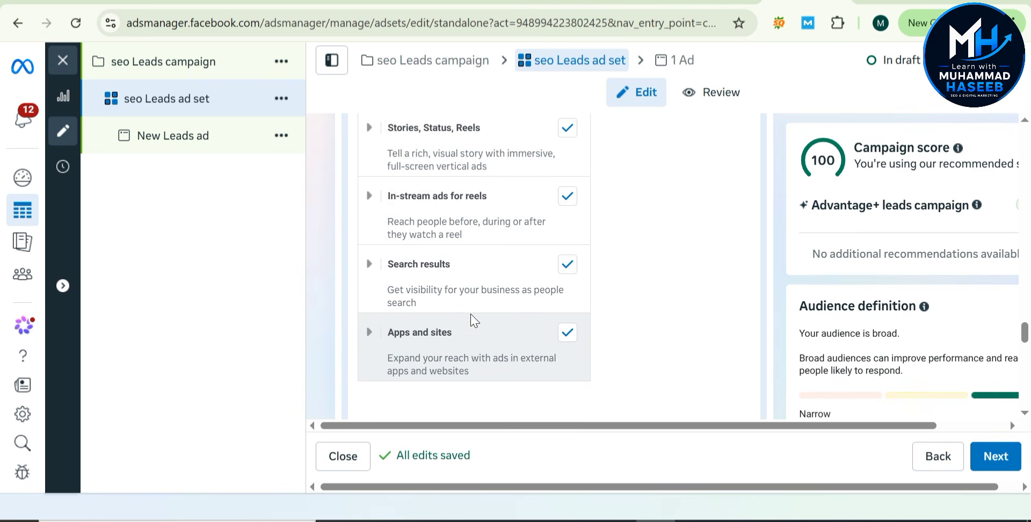
{"action": "scroll", "coordinate": [472, 320], "scroll_direction": "down", "scroll_amount": 5}
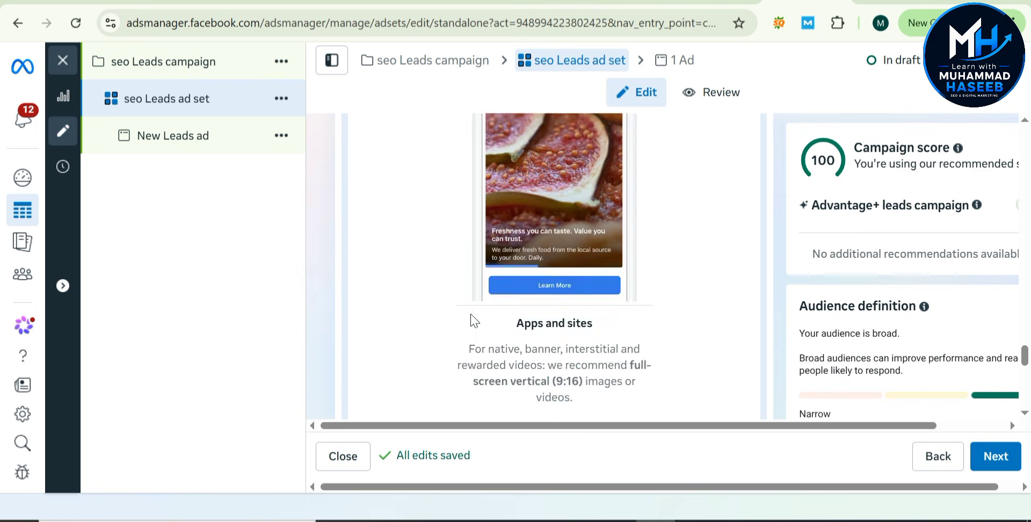
{"action": "scroll", "coordinate": [473, 321], "scroll_direction": "down", "scroll_amount": 3}
{"action": "scroll", "coordinate": [472, 317], "scroll_direction": "up", "scroll_amount": 8}
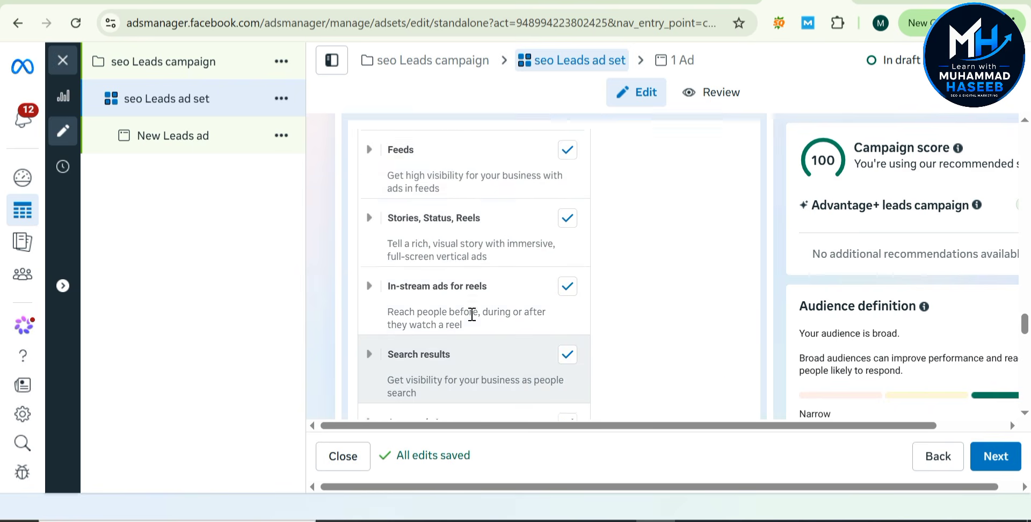
{"action": "scroll", "coordinate": [472, 315], "scroll_direction": "up", "scroll_amount": 3}
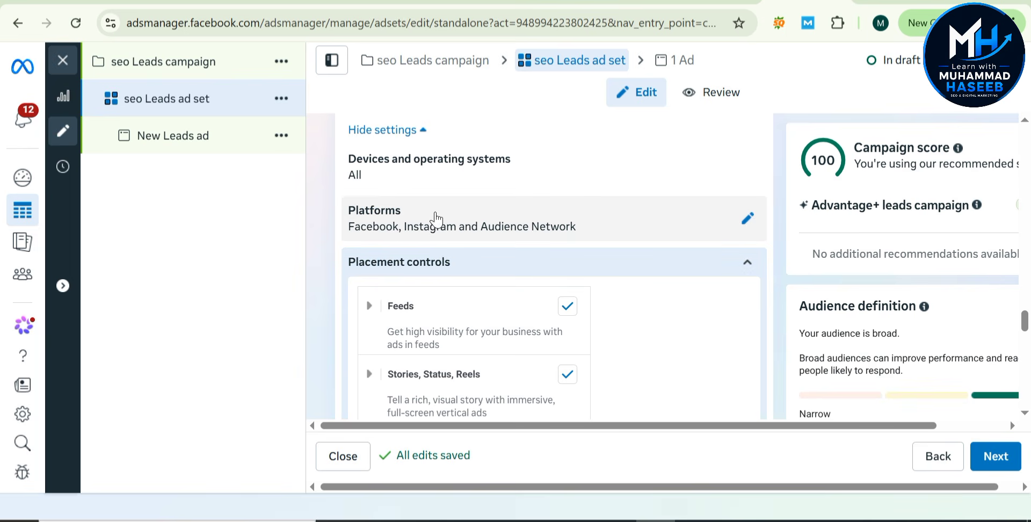
{"action": "scroll", "coordinate": [573, 348], "scroll_direction": "down", "scroll_amount": 4}
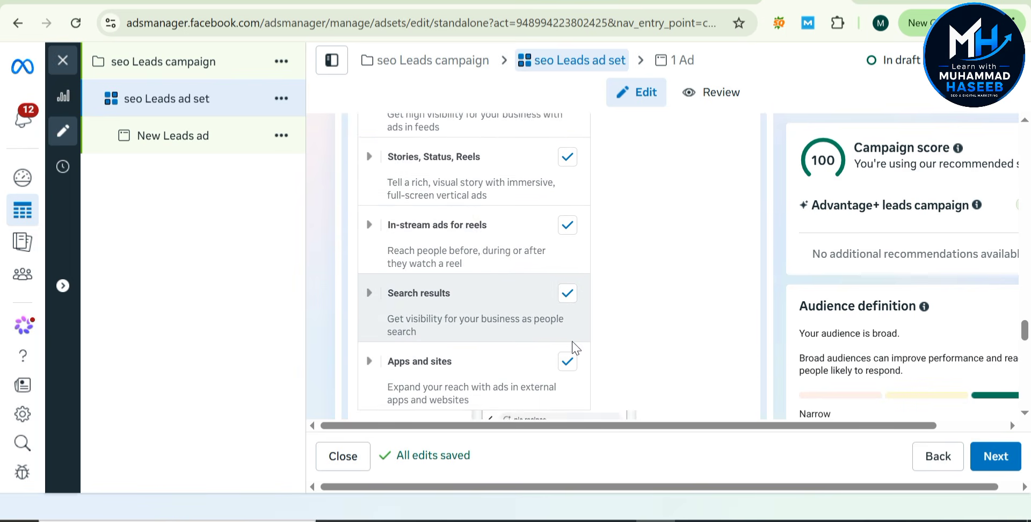
{"action": "scroll", "coordinate": [573, 348], "scroll_direction": "down", "scroll_amount": 8}
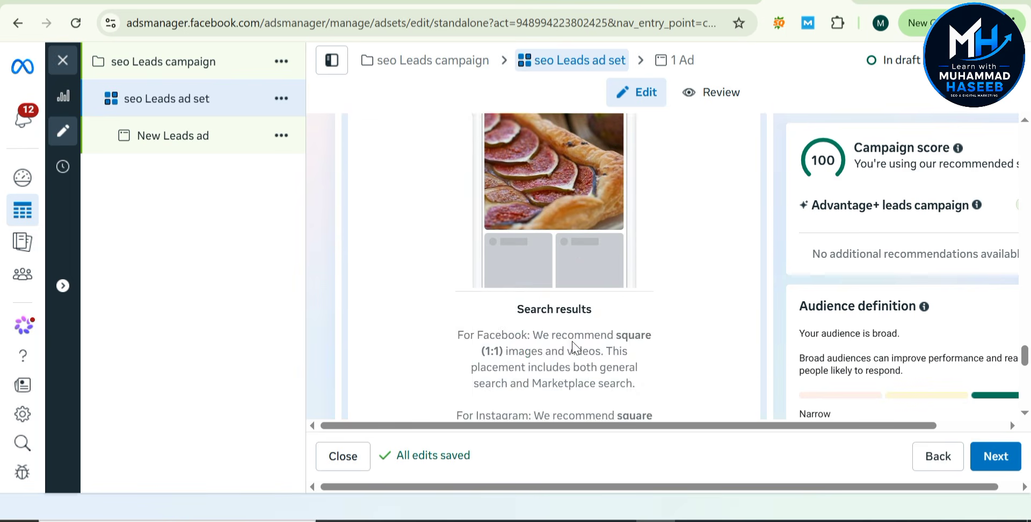
{"action": "scroll", "coordinate": [573, 348], "scroll_direction": "up", "scroll_amount": 10}
{"action": "scroll", "coordinate": [575, 348], "scroll_direction": "down", "scroll_amount": 4}
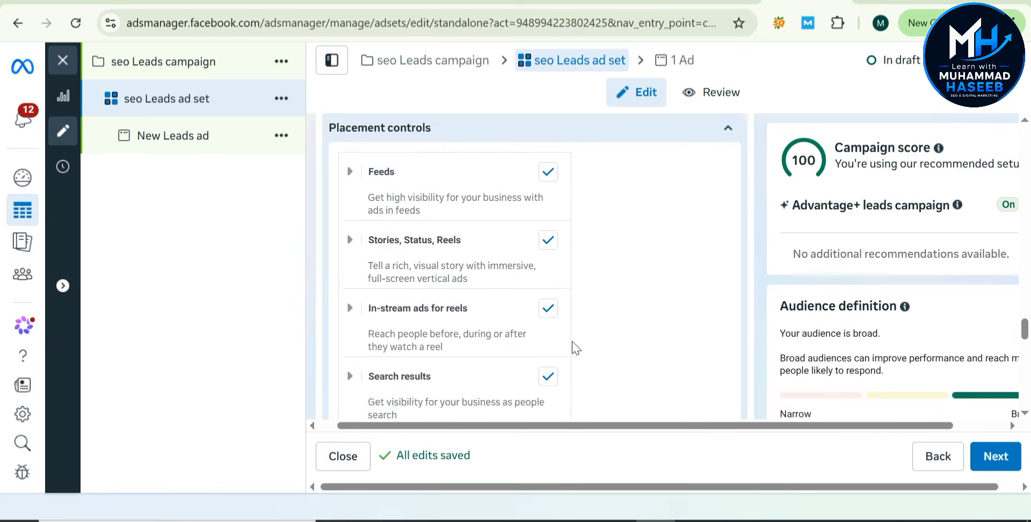
{"action": "scroll", "coordinate": [576, 348], "scroll_direction": "down", "scroll_amount": 10}
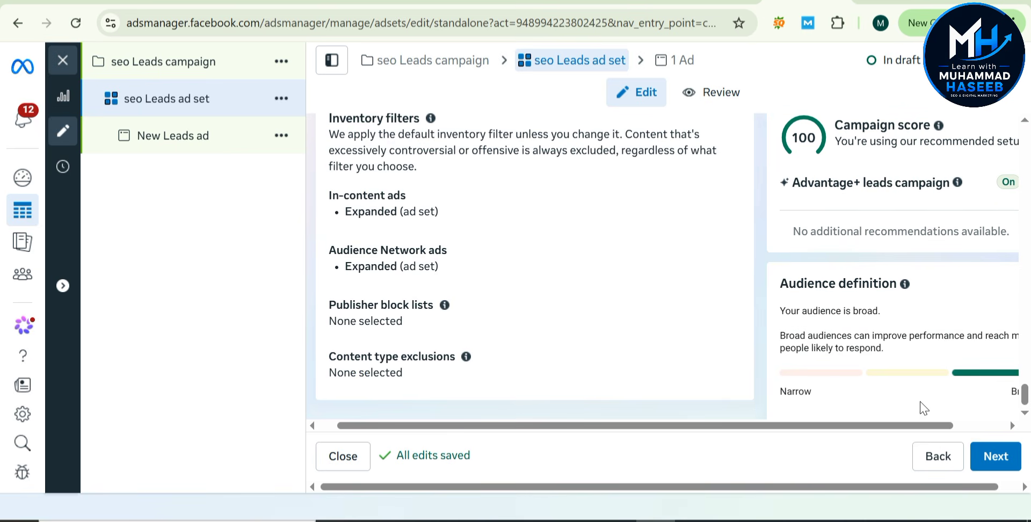
Continue to the ad level and rename the ad to "seo form Leads ad"
{"action": "left_click", "coordinate": [998, 458]}
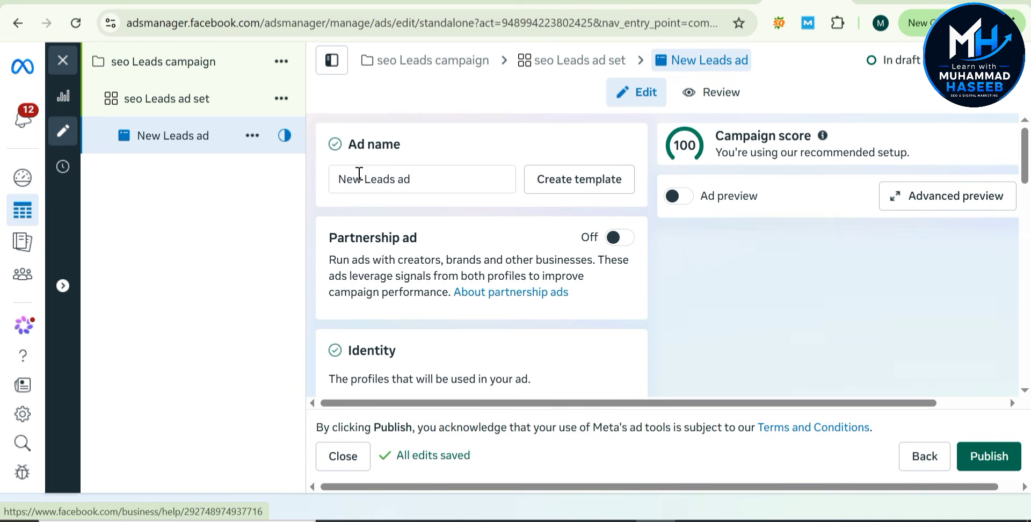
{"action": "left_click", "coordinate": [359, 179]}
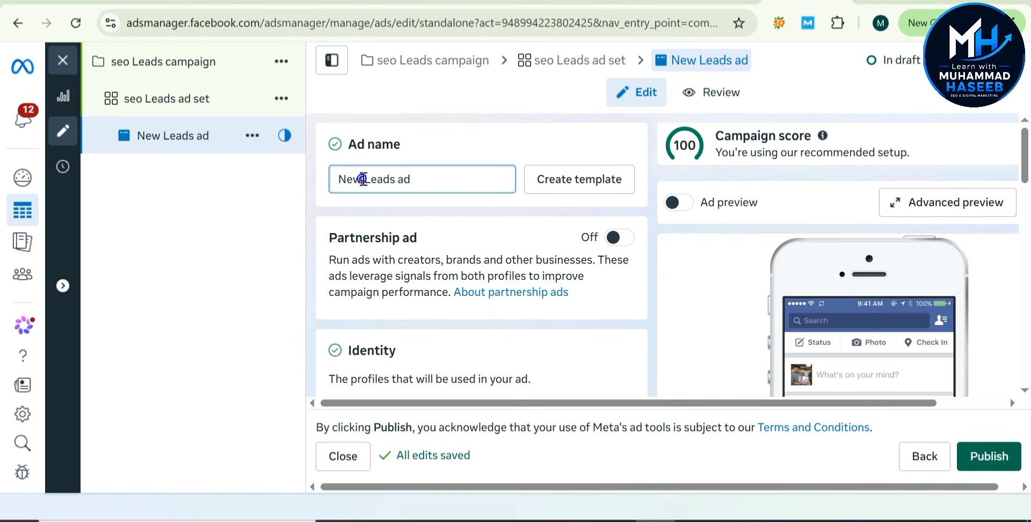
{"action": "left_click_drag", "start_coordinate": [362, 179], "coordinate": [324, 189]}
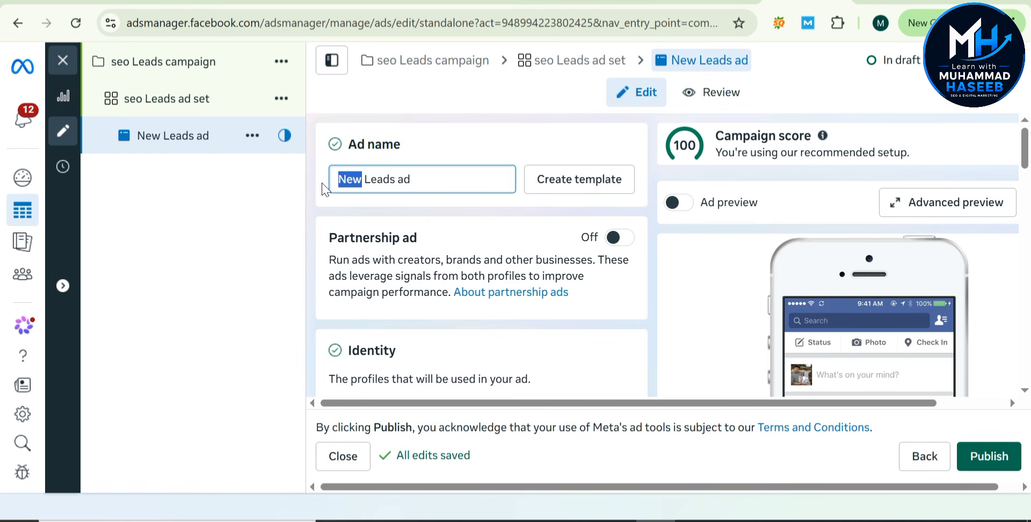
{"action": "key", "text": "BackSpace"}
{"action": "scroll", "coordinate": [324, 189], "scroll_direction": "down", "scroll_amount": 1}
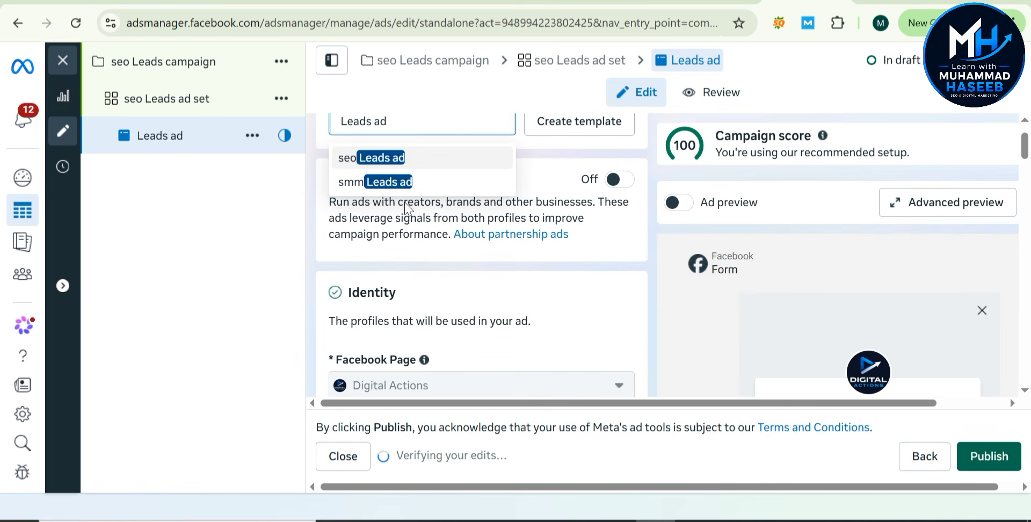
{"action": "type", "text": "s "}
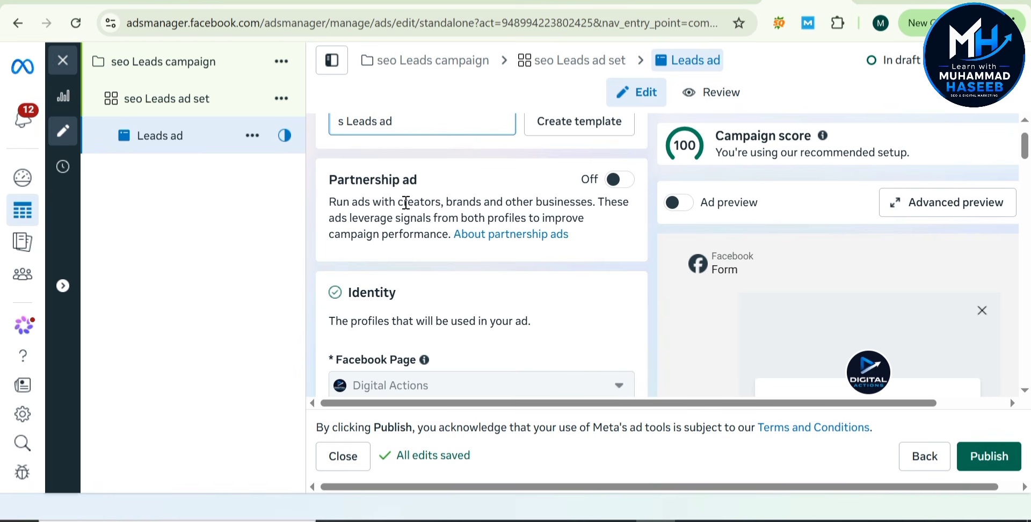
{"action": "type", "text": "e"}
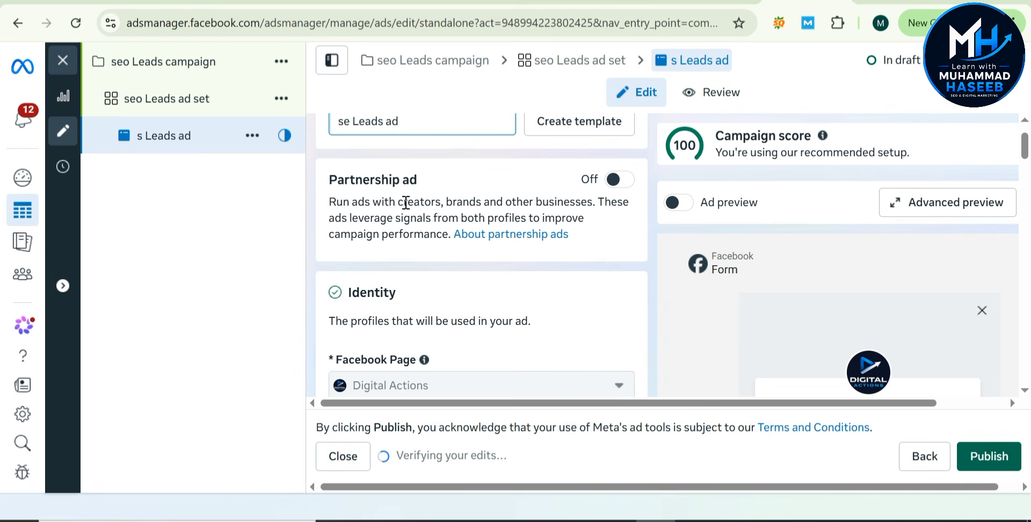
{"action": "type", "text": "o"}
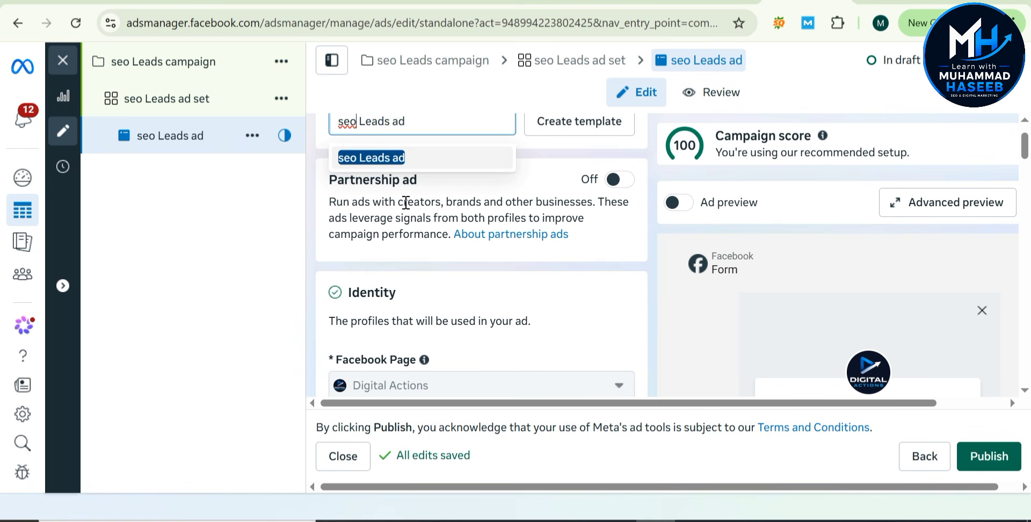
{"action": "type", "text": " form"}
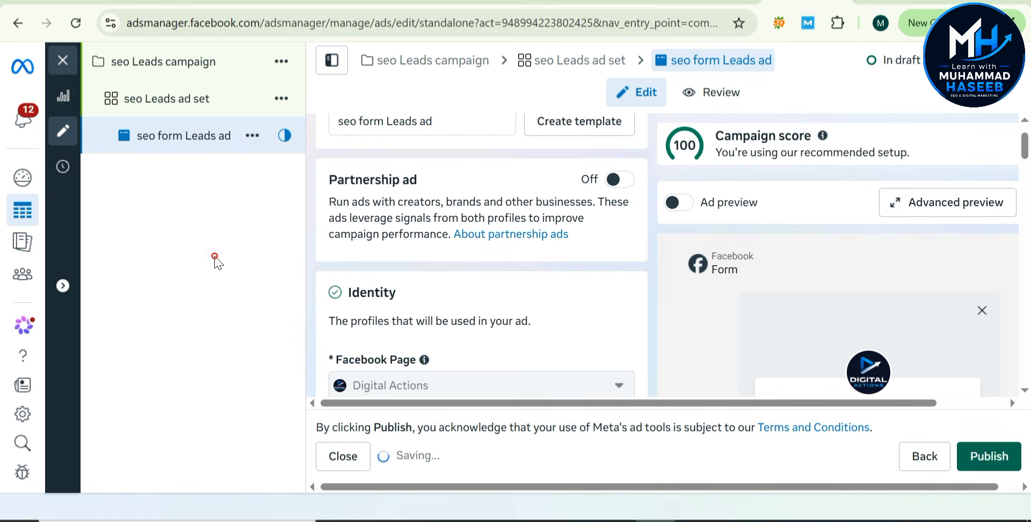
{"action": "scroll", "coordinate": [502, 224], "scroll_direction": "up", "scroll_amount": 2}
{"action": "scroll", "coordinate": [505, 231], "scroll_direction": "down", "scroll_amount": 4}
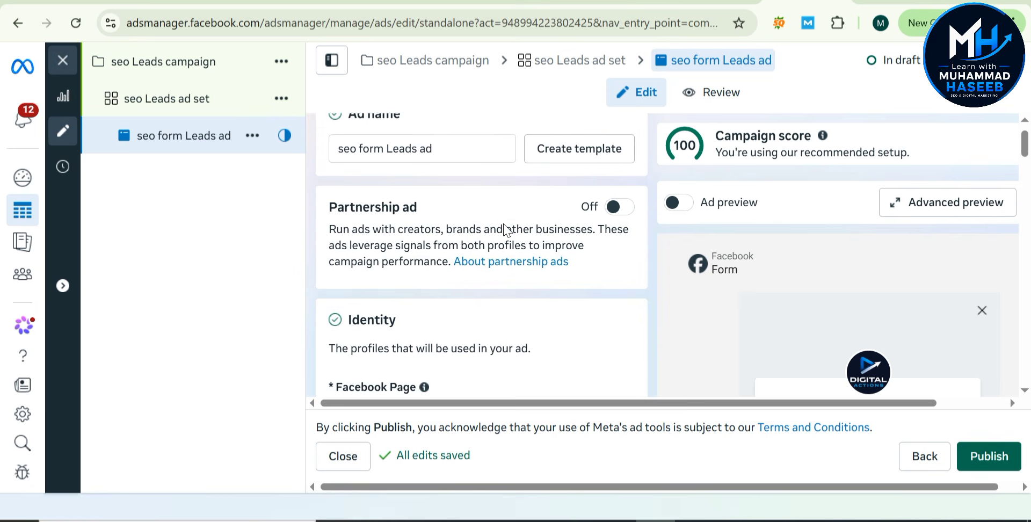
Add the 1080 × 1080 account image "Online SEO Course with AI + Internship" as the ad creative's media
{"action": "scroll", "coordinate": [505, 224], "scroll_direction": "down", "scroll_amount": 10}
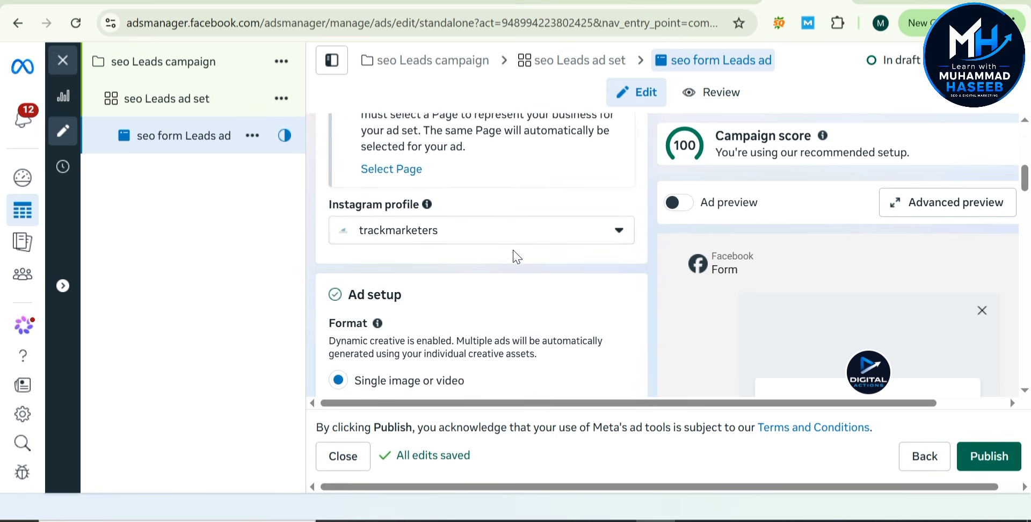
{"action": "scroll", "coordinate": [513, 256], "scroll_direction": "down", "scroll_amount": 3}
{"action": "scroll", "coordinate": [500, 142], "scroll_direction": "down", "scroll_amount": 3}
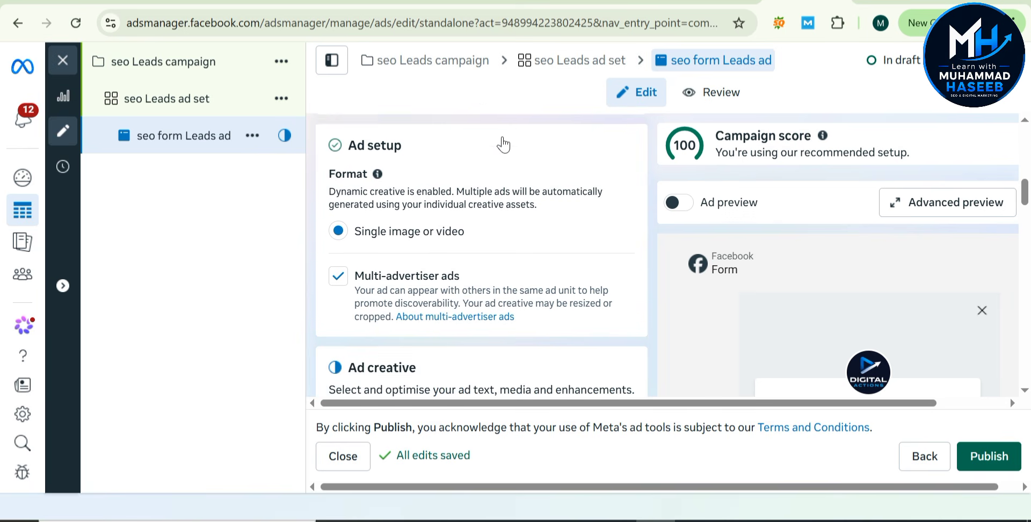
{"action": "scroll", "coordinate": [435, 306], "scroll_direction": "down", "scroll_amount": 5}
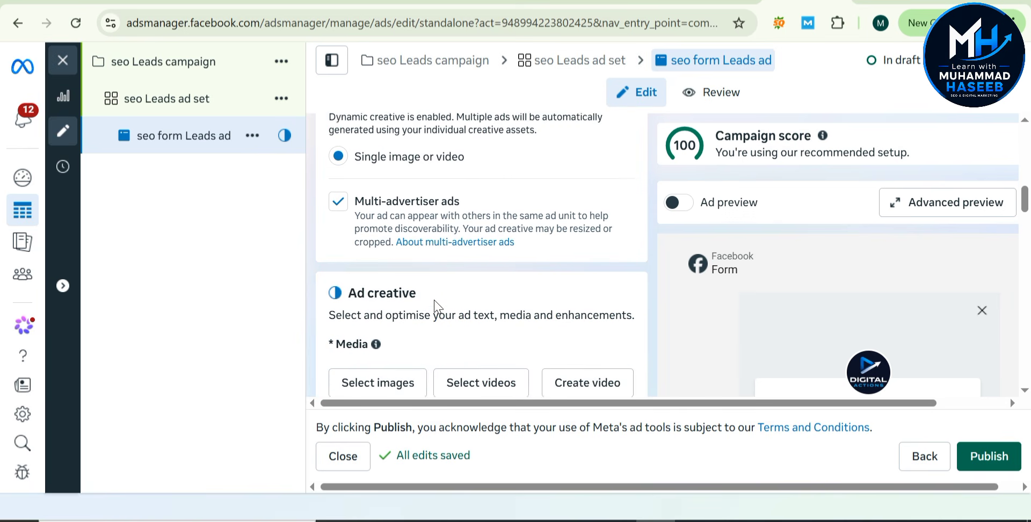
{"action": "left_click", "coordinate": [404, 301]}
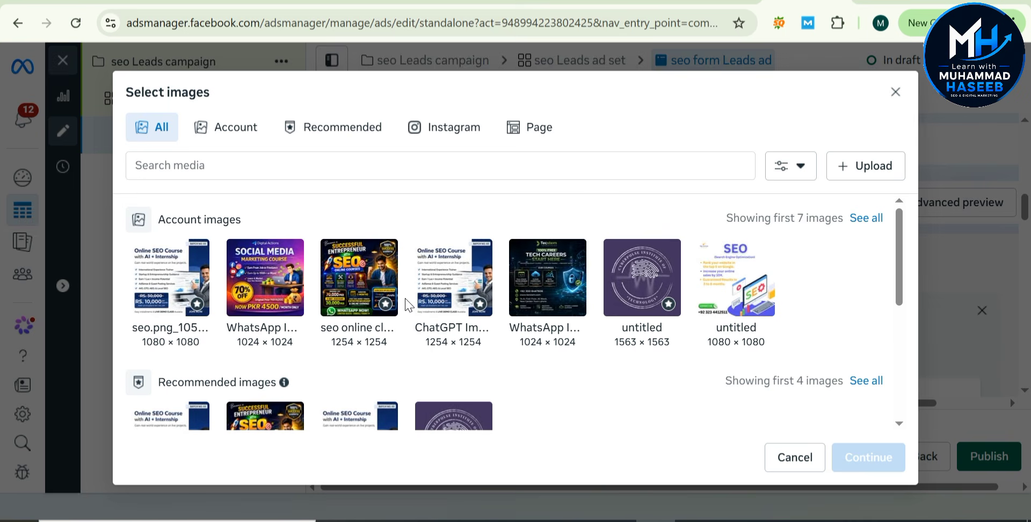
{"action": "left_click", "coordinate": [175, 288]}
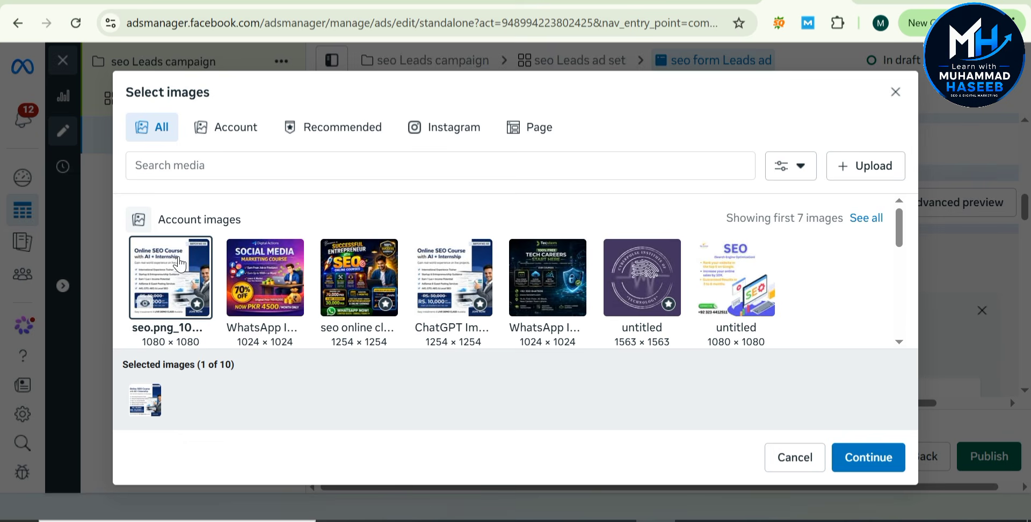
{"action": "left_click", "coordinate": [865, 460]}
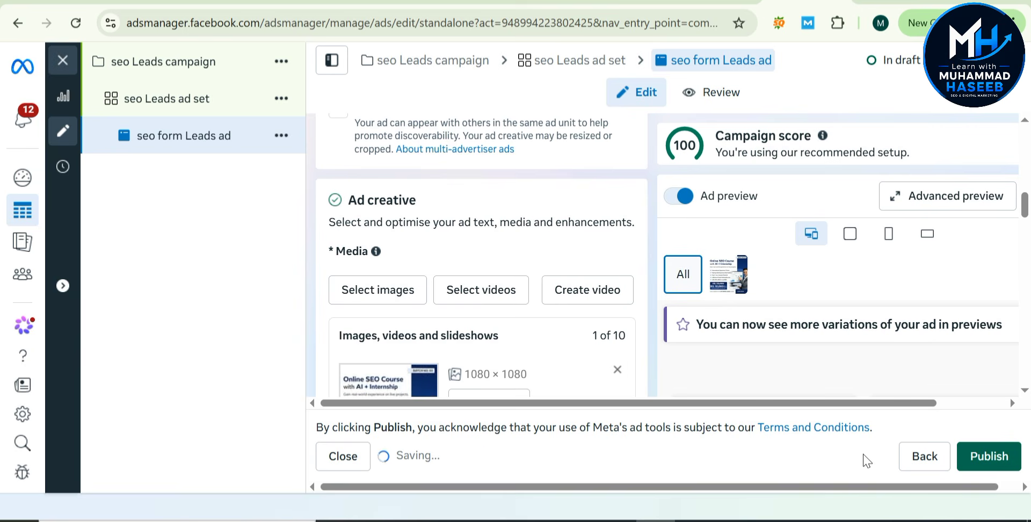
Look through the ad's name, identity, setup and creative sections, including the empty primary text, headline and description fields
{"action": "scroll", "coordinate": [539, 218], "scroll_direction": "down", "scroll_amount": 4}
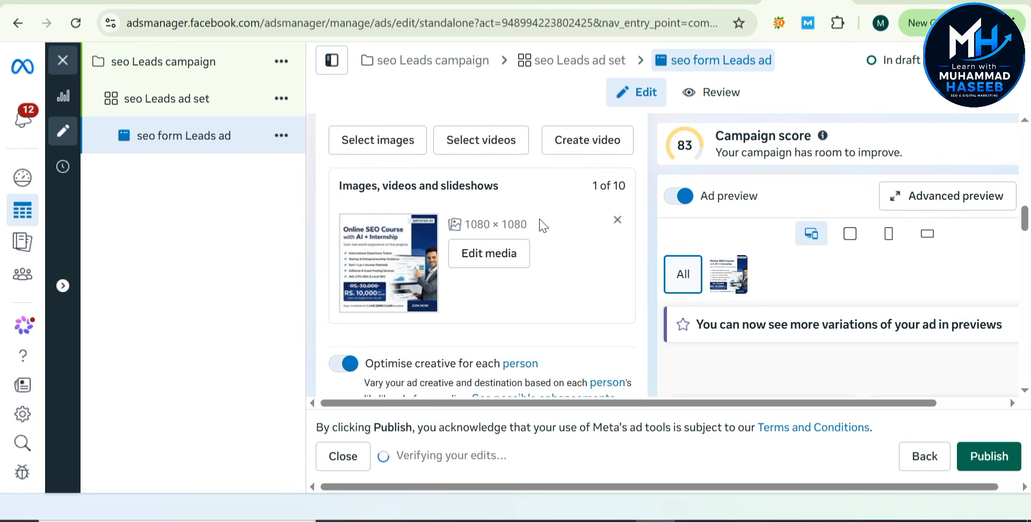
{"action": "scroll", "coordinate": [540, 223], "scroll_direction": "up", "scroll_amount": 5}
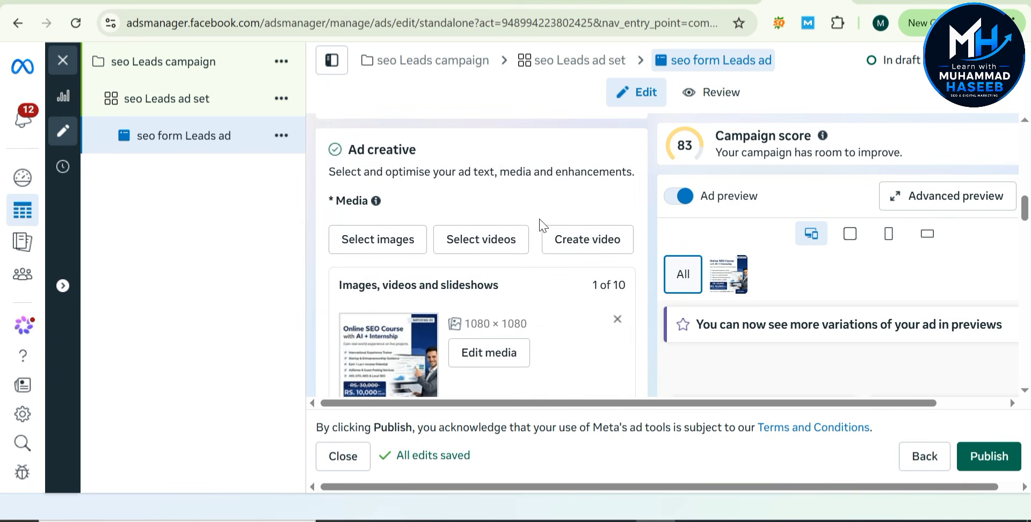
{"action": "scroll", "coordinate": [541, 226], "scroll_direction": "up", "scroll_amount": 6}
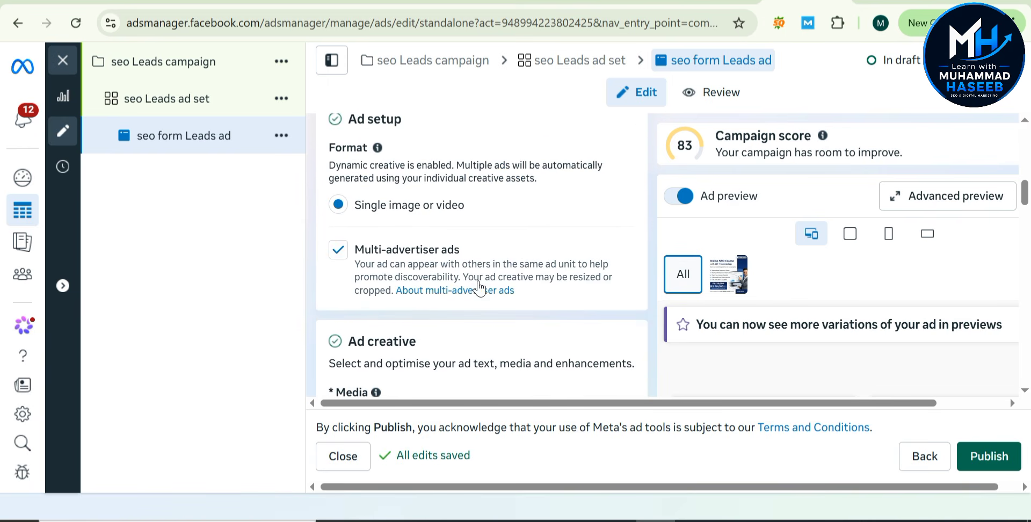
{"action": "scroll", "coordinate": [480, 281], "scroll_direction": "up", "scroll_amount": 4}
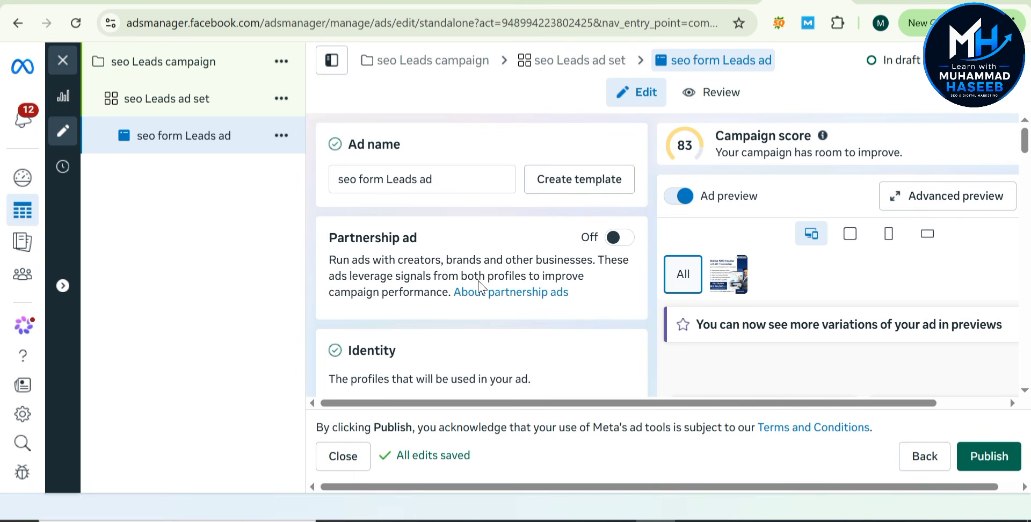
{"action": "scroll", "coordinate": [480, 281], "scroll_direction": "down", "scroll_amount": 10}
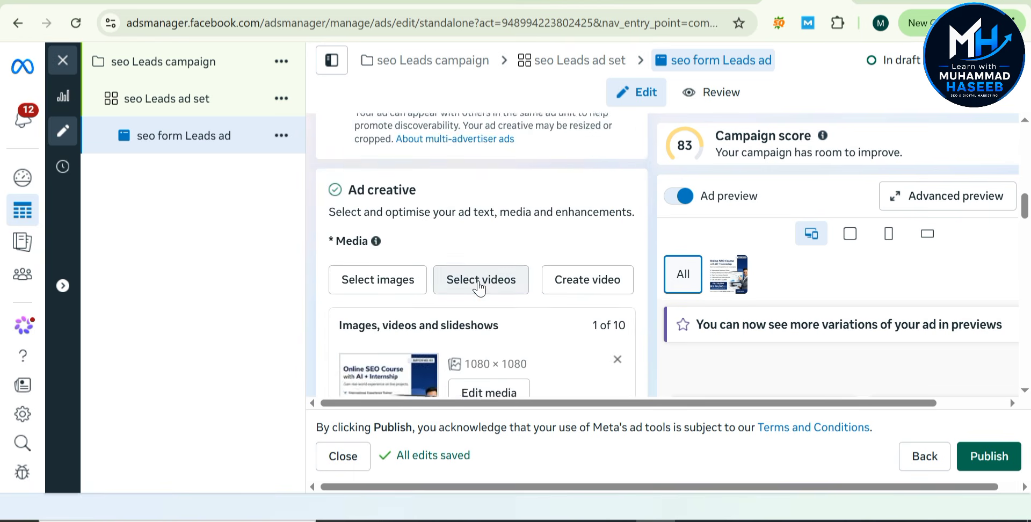
{"action": "scroll", "coordinate": [479, 286], "scroll_direction": "down", "scroll_amount": 2}
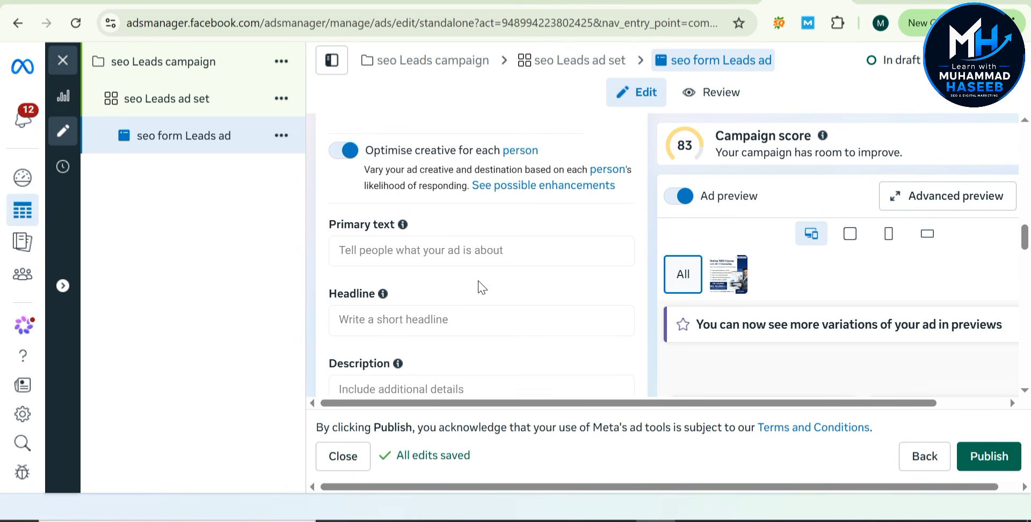
{"action": "scroll", "coordinate": [483, 186], "scroll_direction": "down", "scroll_amount": 2}
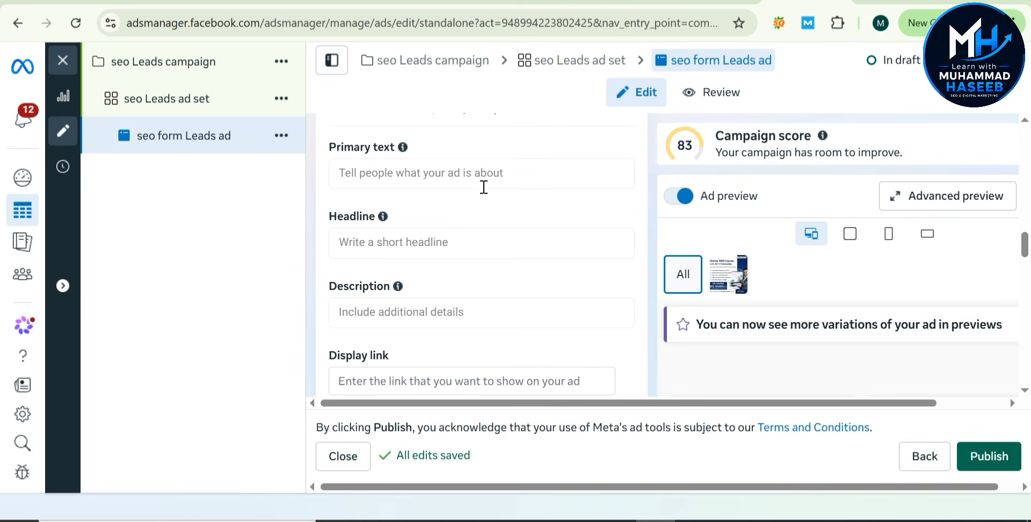
{"action": "left_click", "coordinate": [481, 171]}
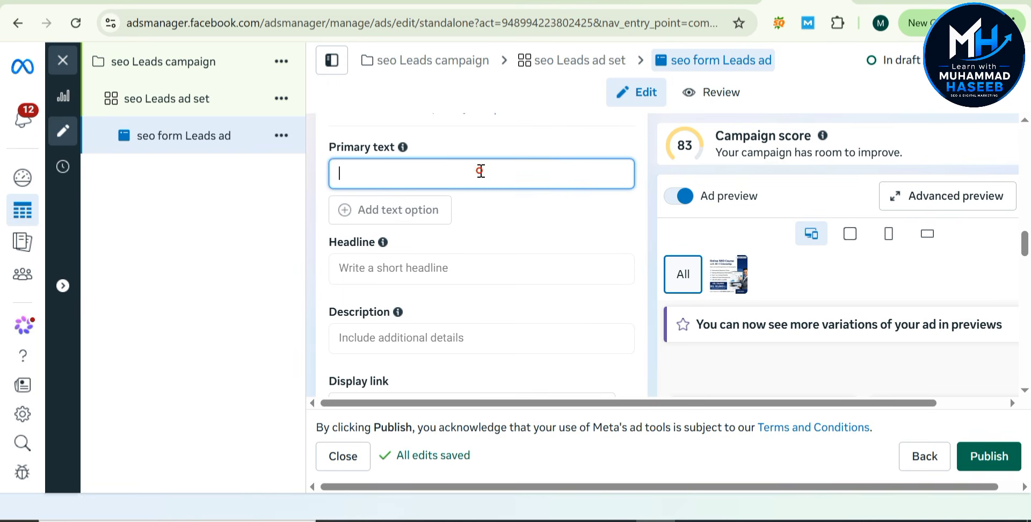
{"action": "left_click", "coordinate": [456, 261]}
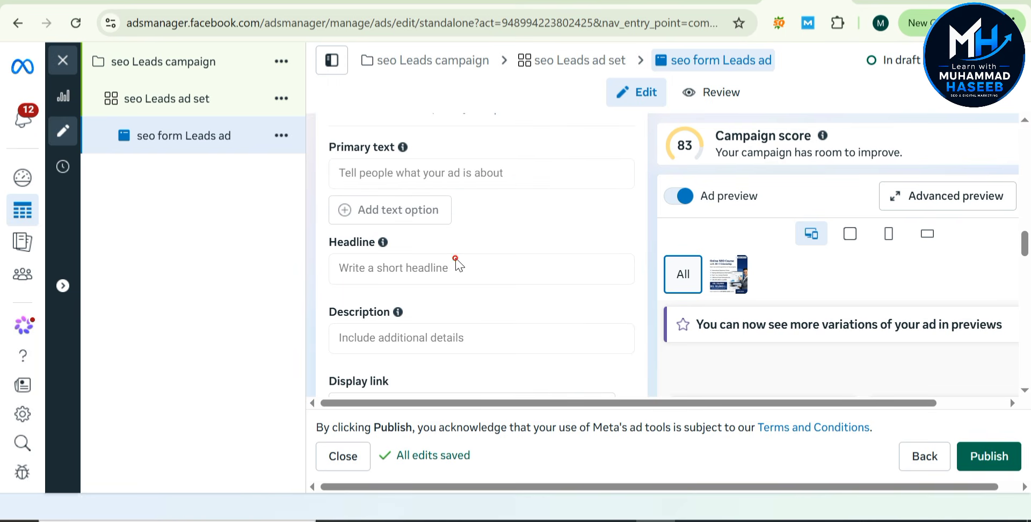
{"action": "left_click", "coordinate": [454, 266]}
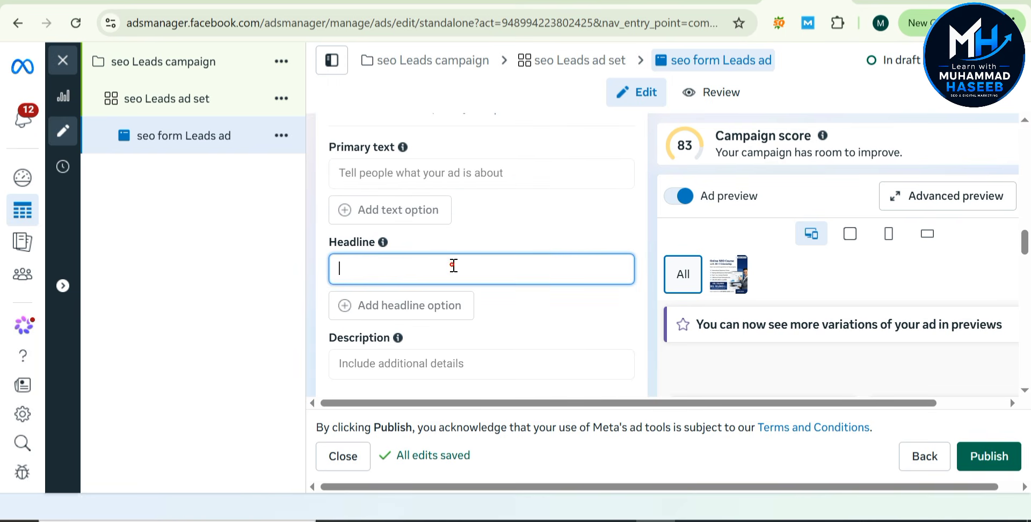
{"action": "left_click", "coordinate": [414, 361]}
Examine the ad's call to action and the instant form section with its list of existing active forms
{"action": "scroll", "coordinate": [580, 253], "scroll_direction": "down", "scroll_amount": 1}
{"action": "scroll", "coordinate": [580, 254], "scroll_direction": "down", "scroll_amount": 10}
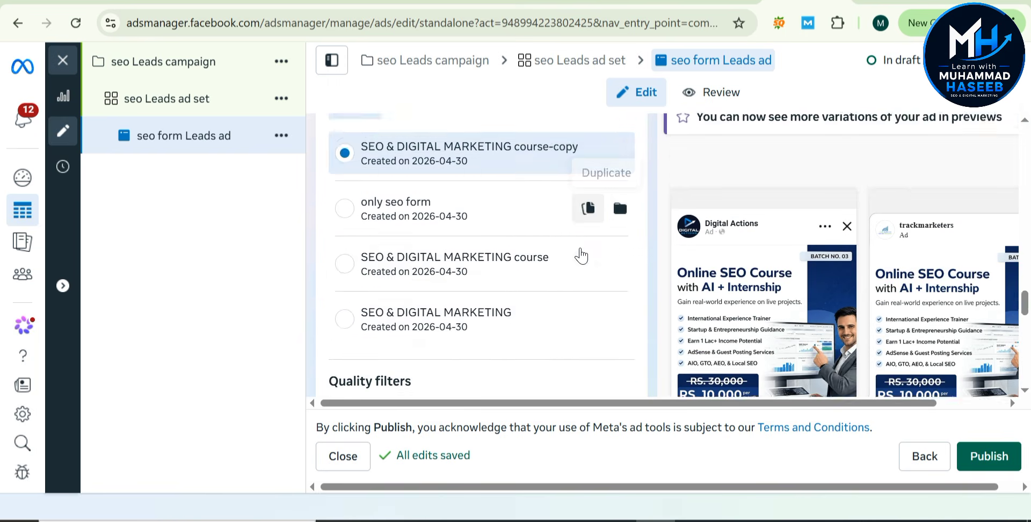
{"action": "scroll", "coordinate": [580, 253], "scroll_direction": "up", "scroll_amount": 5}
{"action": "scroll", "coordinate": [581, 256], "scroll_direction": "up", "scroll_amount": 2}
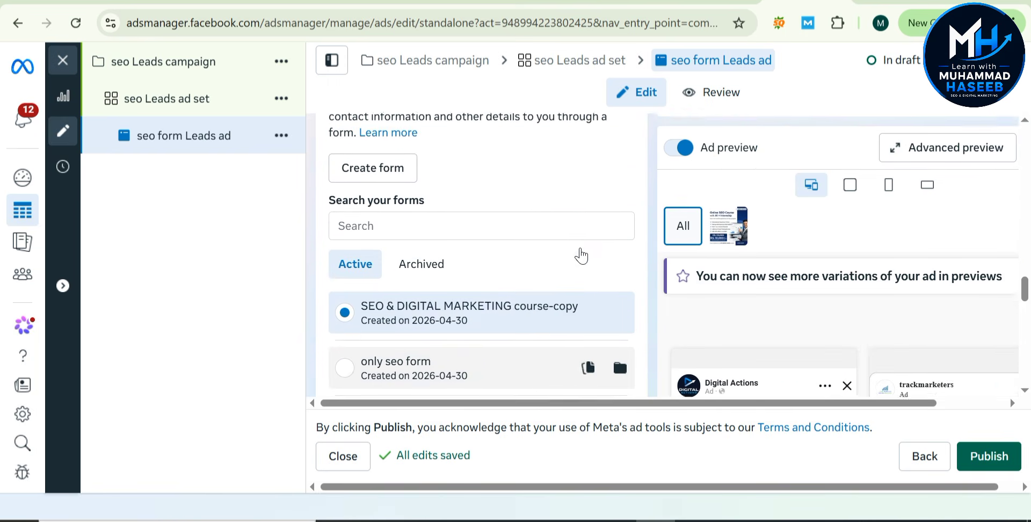
{"action": "scroll", "coordinate": [394, 220], "scroll_direction": "up", "scroll_amount": 5}
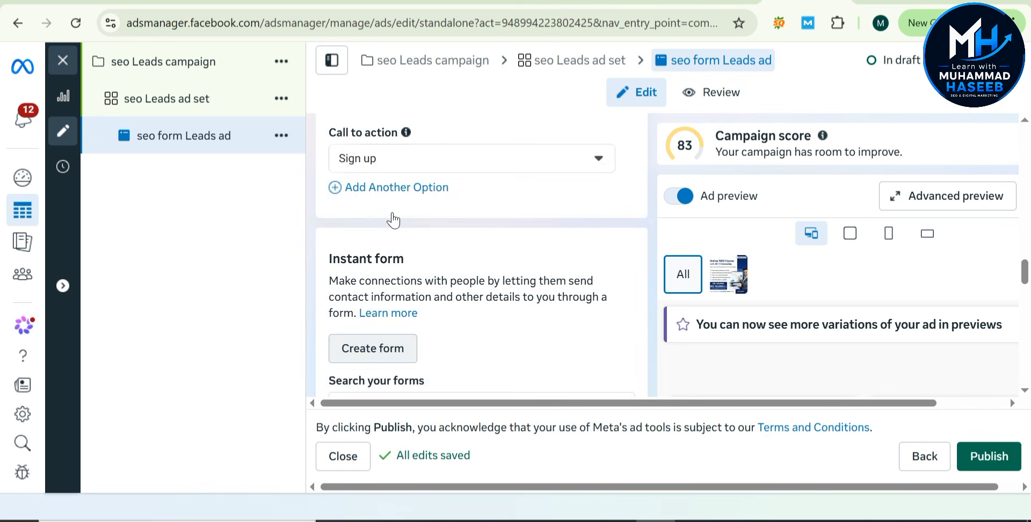
{"action": "scroll", "coordinate": [395, 218], "scroll_direction": "down", "scroll_amount": 2}
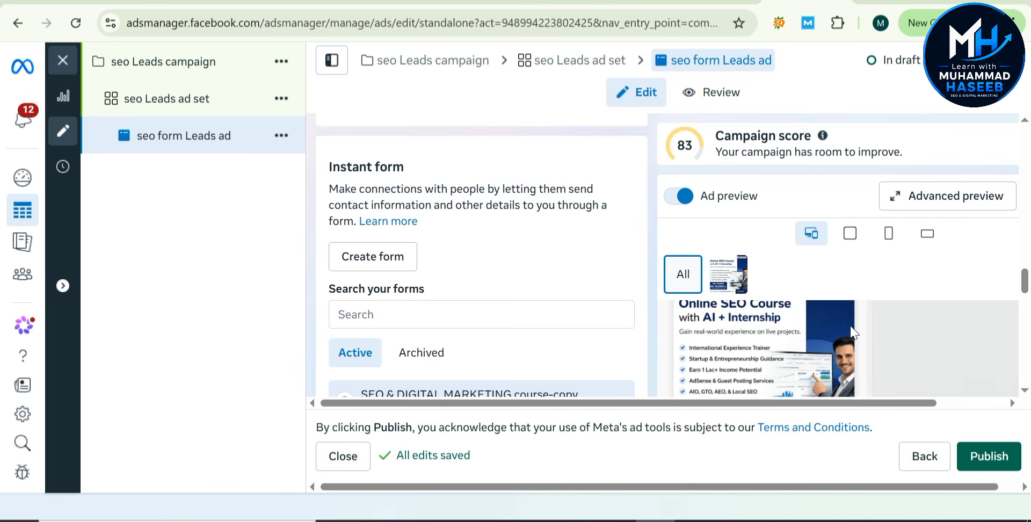
{"action": "scroll", "coordinate": [556, 279], "scroll_direction": "down", "scroll_amount": 3}
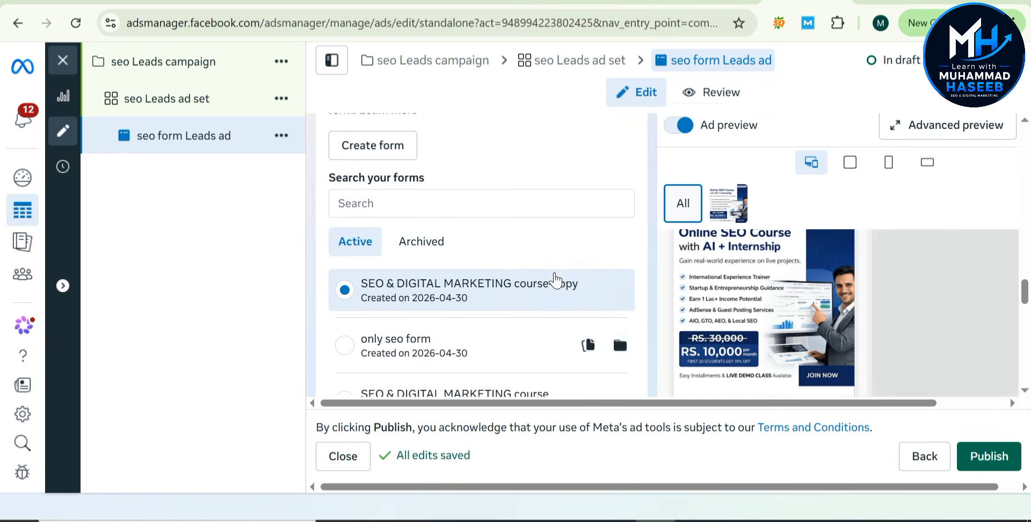
Set the ad's call to action to "Get quote"
{"action": "scroll", "coordinate": [556, 278], "scroll_direction": "up", "scroll_amount": 7}
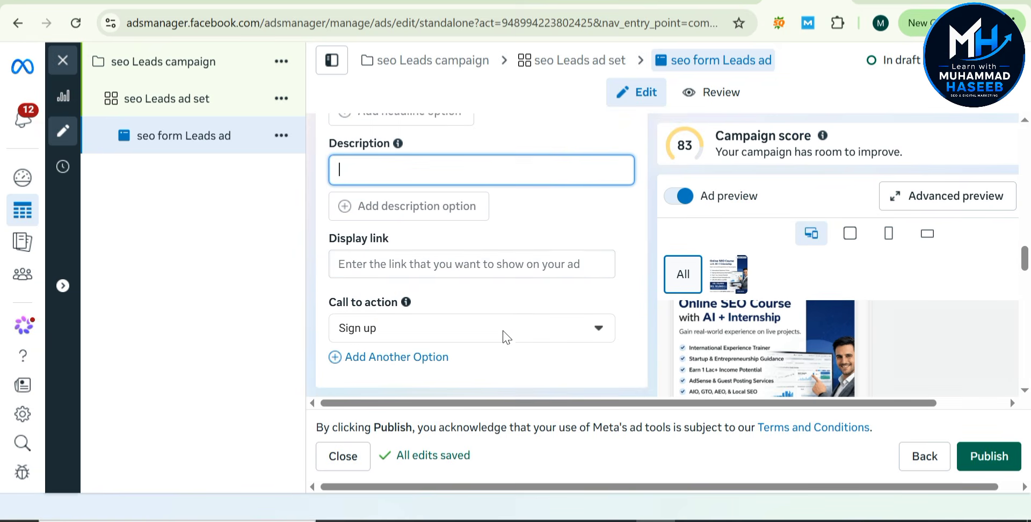
{"action": "left_click", "coordinate": [499, 341]}
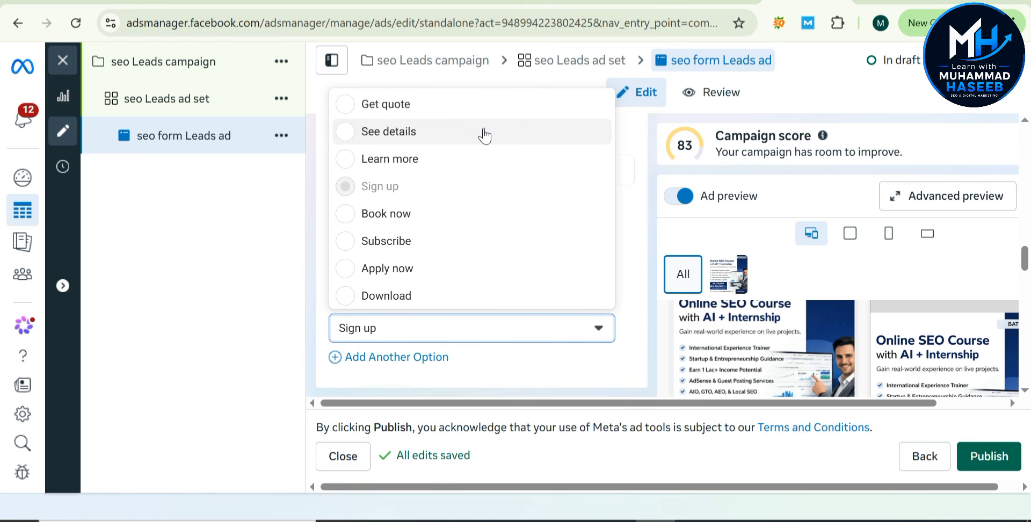
{"action": "left_click", "coordinate": [477, 102]}
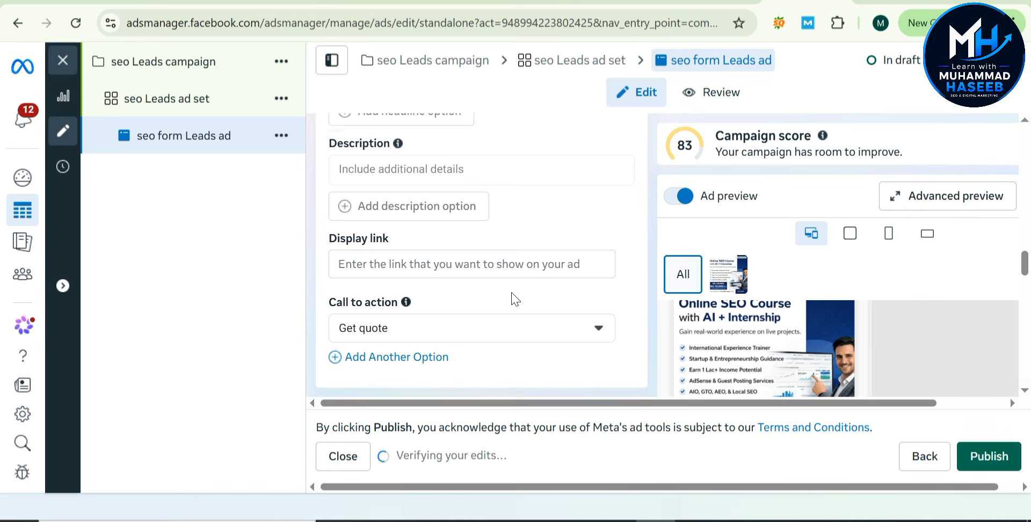
{"action": "scroll", "coordinate": [509, 293], "scroll_direction": "down", "scroll_amount": 3}
{"action": "scroll", "coordinate": [512, 297], "scroll_direction": "up", "scroll_amount": 3}
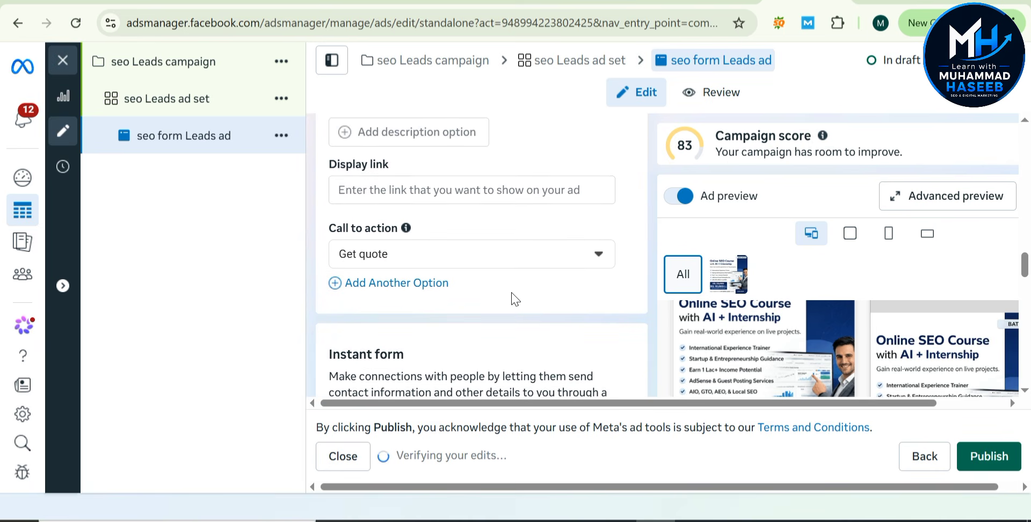
Create a new instant form for the ad and name it "Seo Services"
{"action": "scroll", "coordinate": [547, 316], "scroll_direction": "down", "scroll_amount": 10}
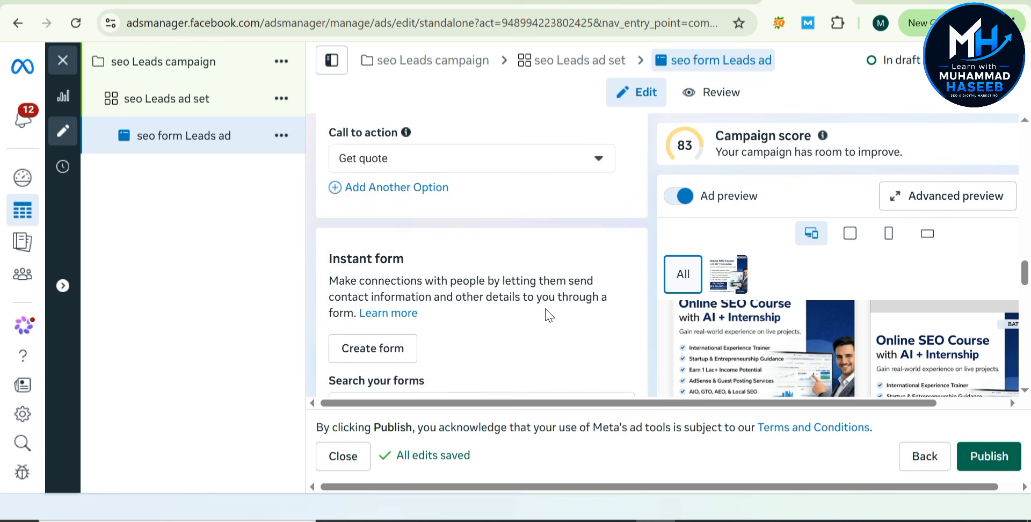
{"action": "scroll", "coordinate": [548, 316], "scroll_direction": "down", "scroll_amount": 5}
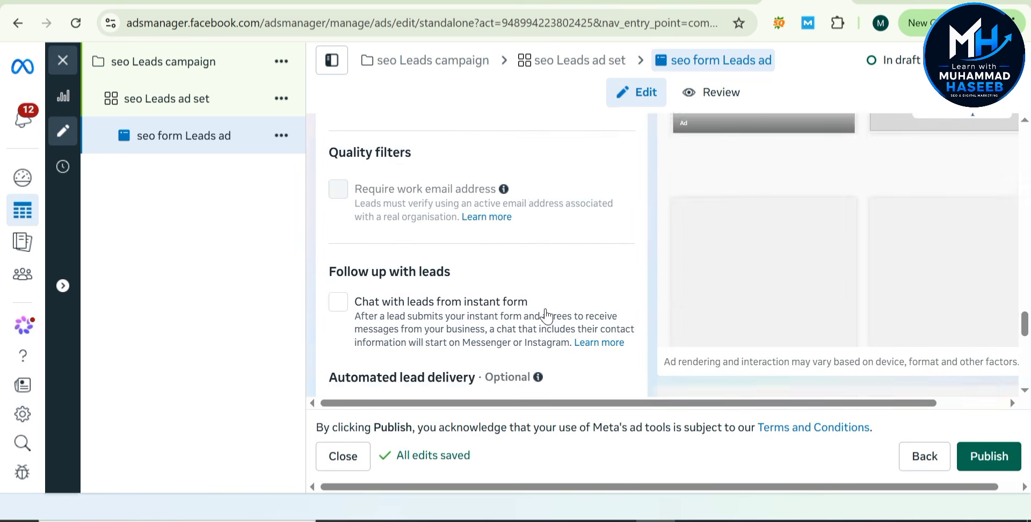
{"action": "scroll", "coordinate": [548, 315], "scroll_direction": "up", "scroll_amount": 3}
{"action": "scroll", "coordinate": [548, 316], "scroll_direction": "up", "scroll_amount": 5}
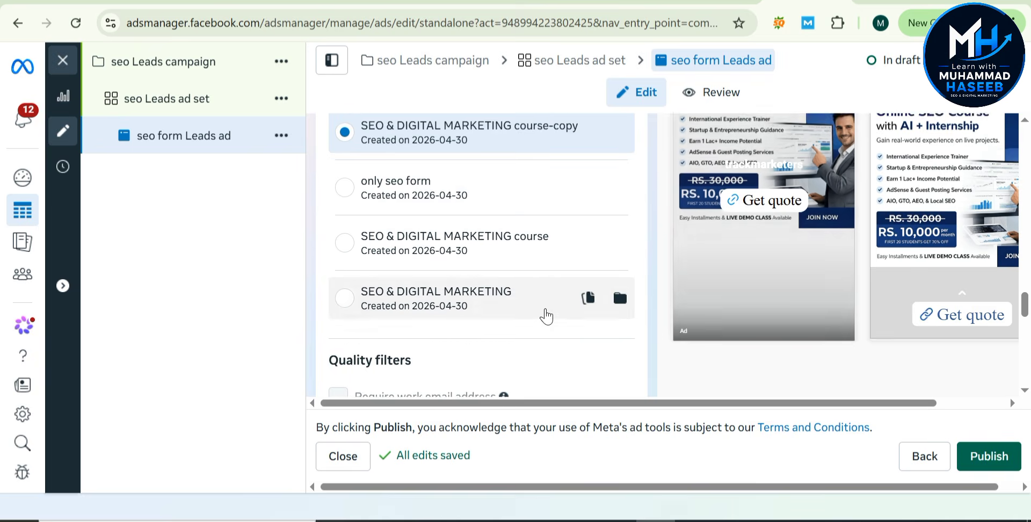
{"action": "scroll", "coordinate": [548, 315], "scroll_direction": "up", "scroll_amount": 1}
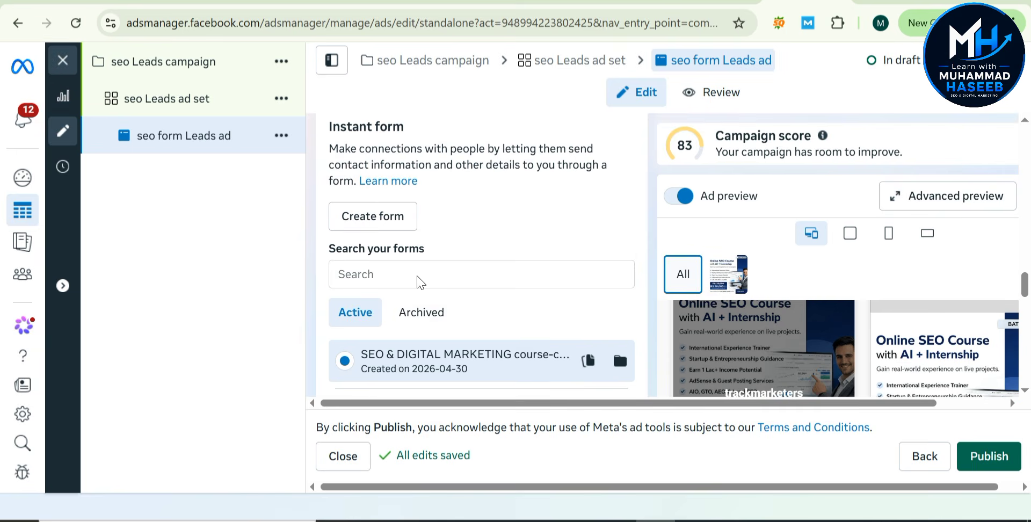
{"action": "left_click", "coordinate": [386, 218]}
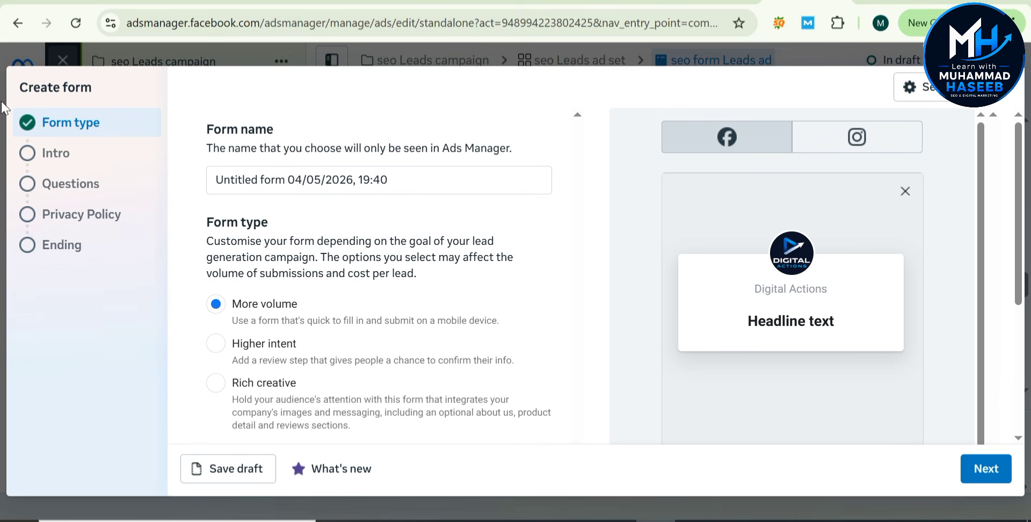
{"action": "triple_click", "coordinate": [396, 180]}
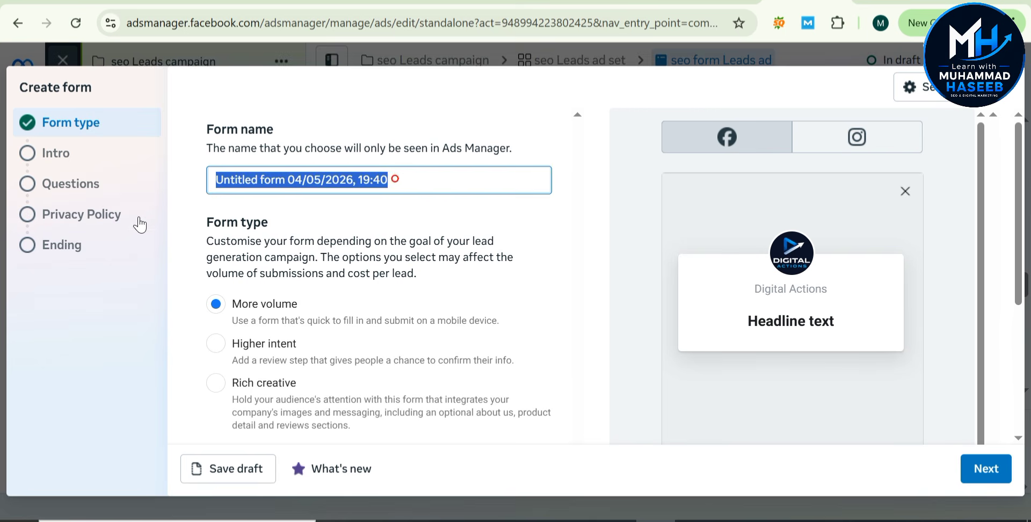
{"action": "type", "text": "seo Ser"}
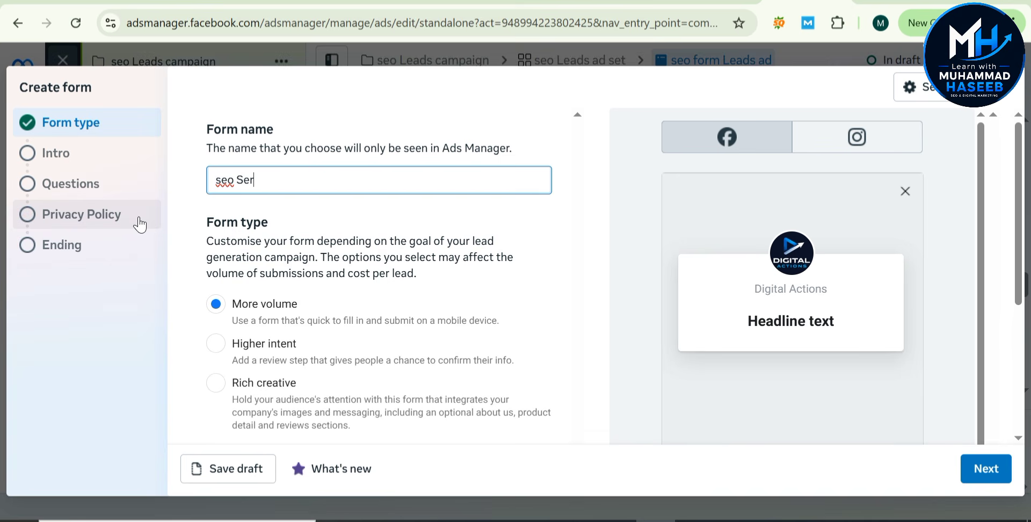
{"action": "type", "text": "es"}
{"action": "left_click", "coordinate": [220, 180]}
{"action": "key", "text": "BackSpace"}
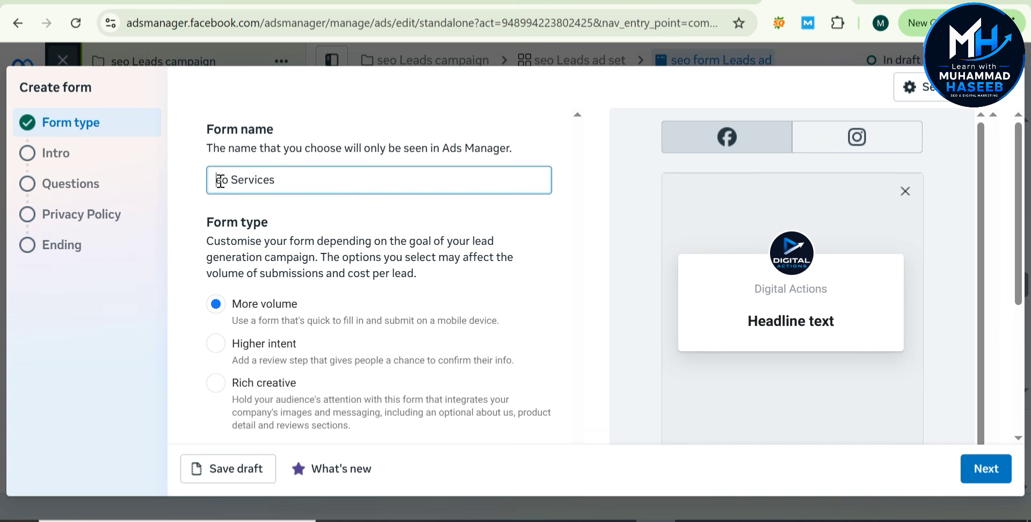
{"action": "type", "text": "S"}
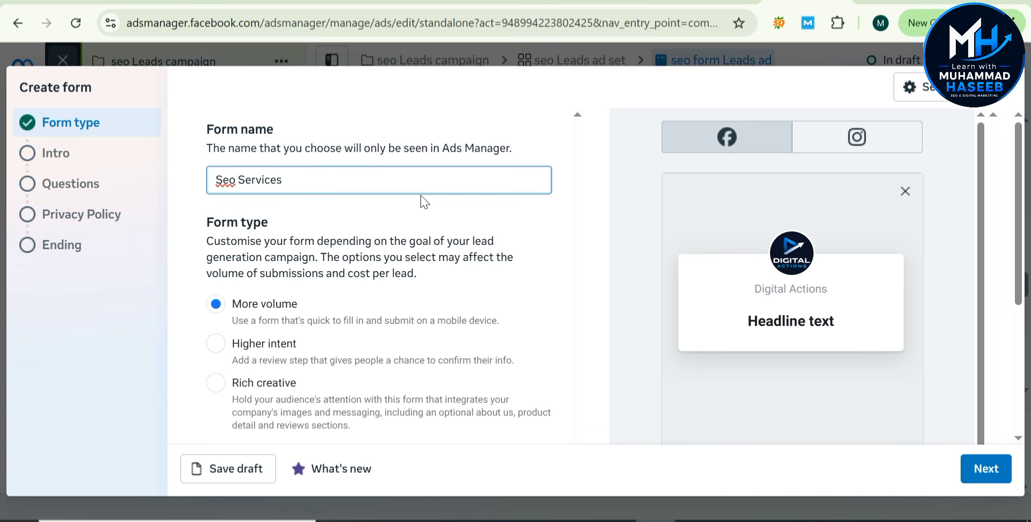
{"action": "left_click_drag", "start_coordinate": [313, 178], "coordinate": [206, 190]}
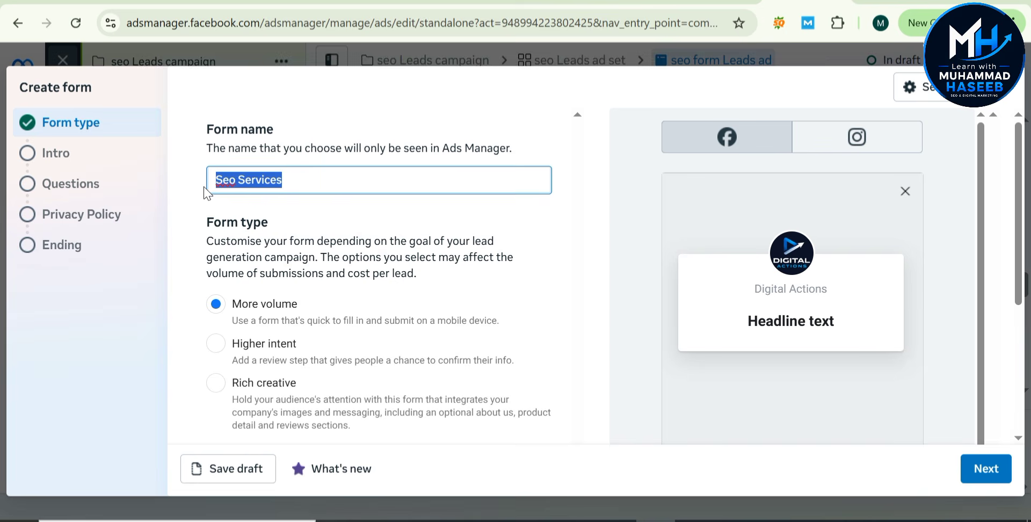
Review the form type and flexible form delivery options, keeping More volume and Optimised, and continue to the form's intro
{"action": "scroll", "coordinate": [471, 258], "scroll_direction": "down", "scroll_amount": 5}
{"action": "scroll", "coordinate": [328, 217], "scroll_direction": "up", "scroll_amount": 3}
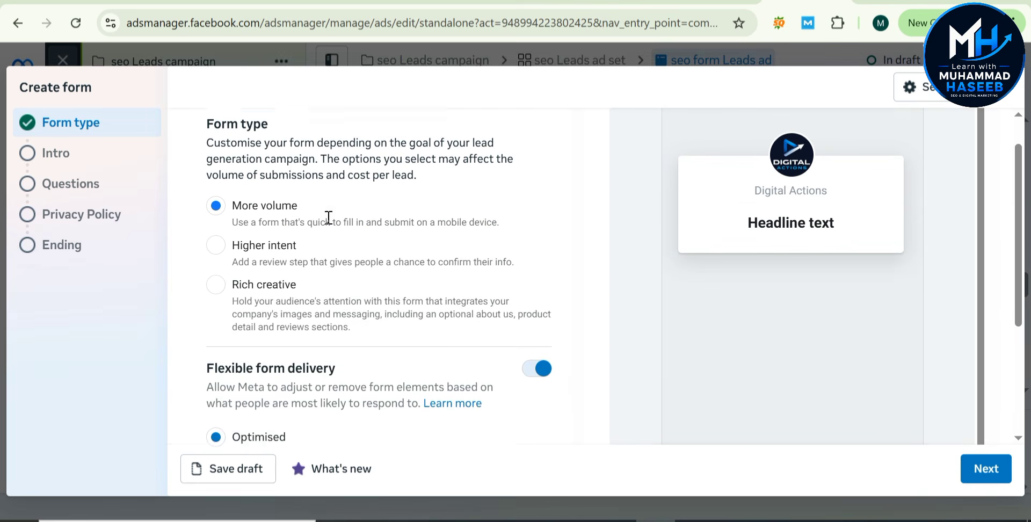
{"action": "scroll", "coordinate": [329, 215], "scroll_direction": "up", "scroll_amount": 1}
{"action": "scroll", "coordinate": [329, 221], "scroll_direction": "down", "scroll_amount": 3}
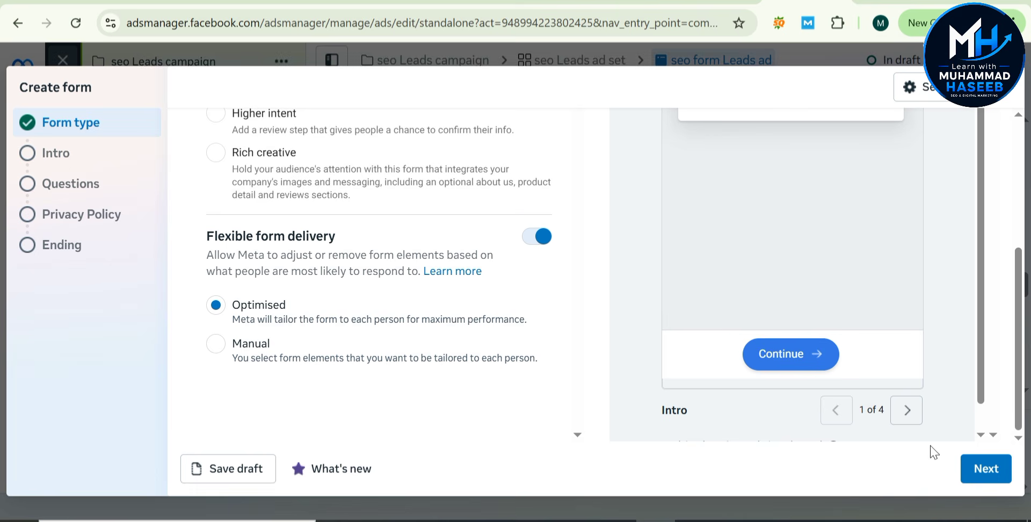
{"action": "left_click", "coordinate": [984, 470]}
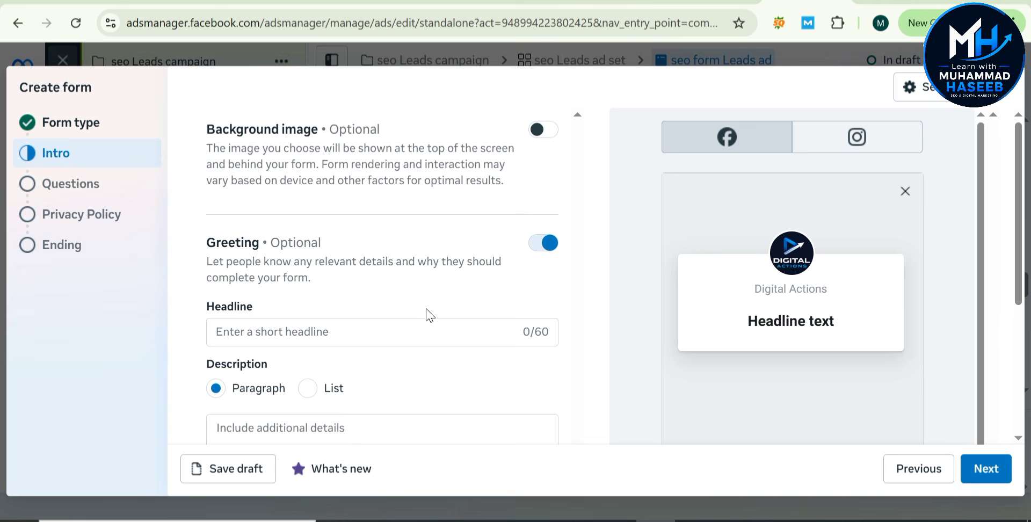
Fill in the intro greeting with the headline "Seo Services" and the paragraph description "best seo services.", and continue to the questions
{"action": "left_click", "coordinate": [353, 339]}
{"action": "type", "text": "Seo Services"}
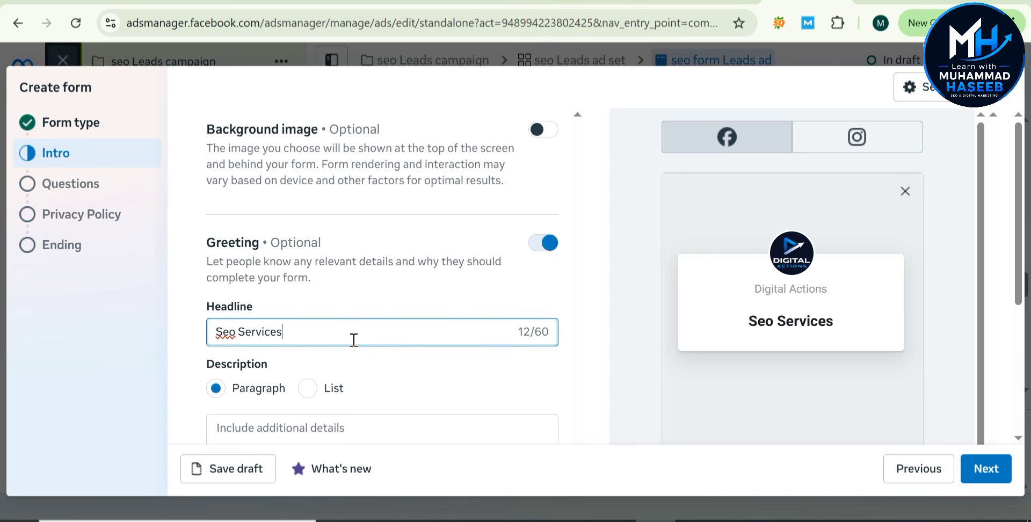
{"action": "scroll", "coordinate": [395, 312], "scroll_direction": "down", "scroll_amount": 4}
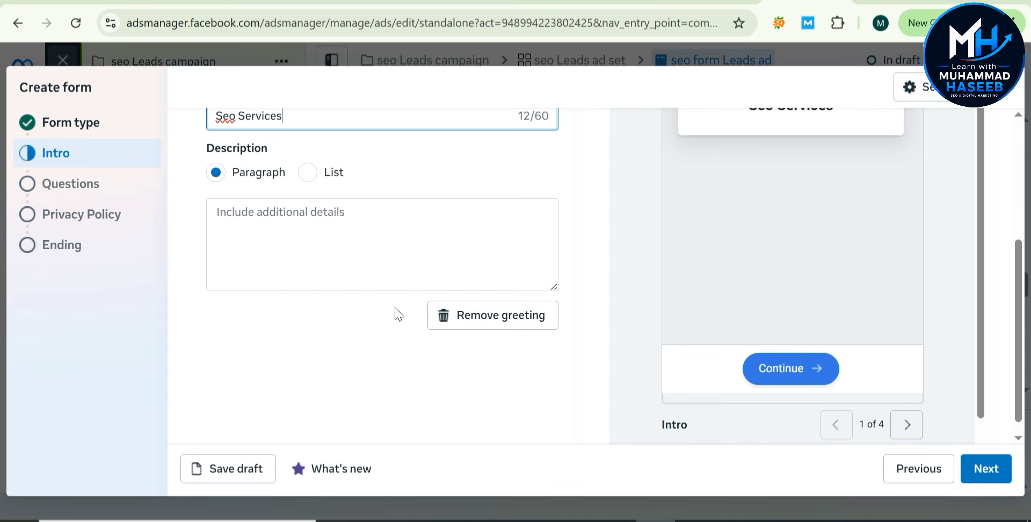
{"action": "scroll", "coordinate": [308, 238], "scroll_direction": "up", "scroll_amount": 1}
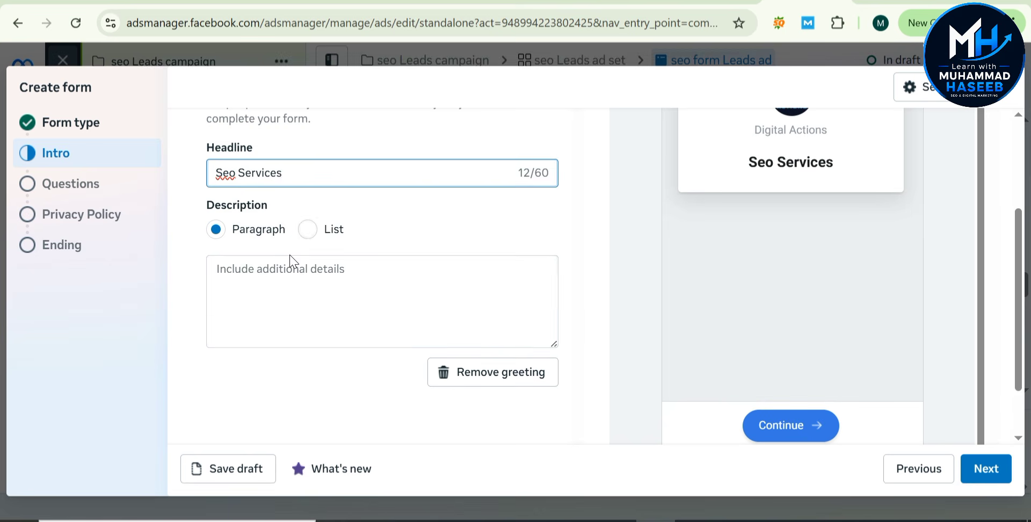
{"action": "left_click", "coordinate": [275, 279]}
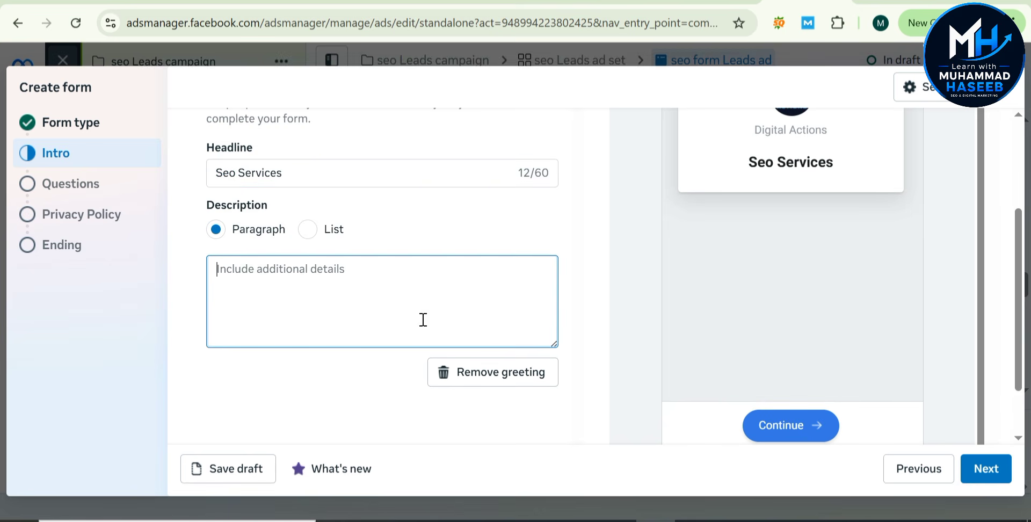
{"action": "type", "text": "best "}
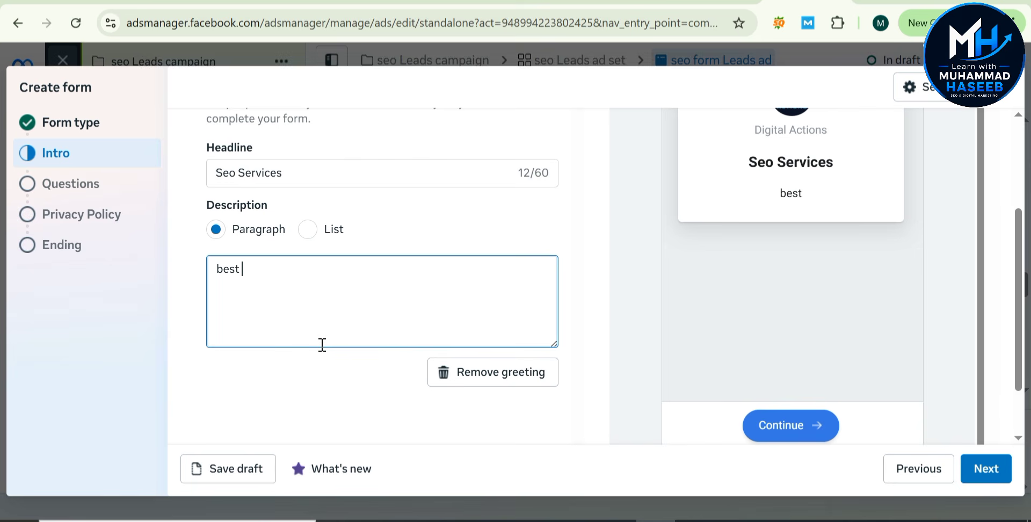
{"action": "type", "text": "seo se"}
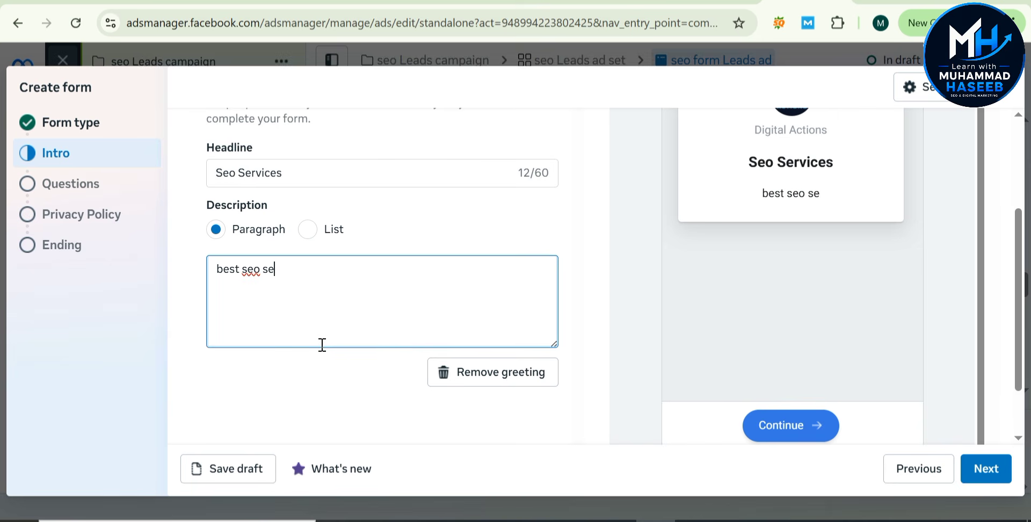
{"action": "type", "text": "rvice"}
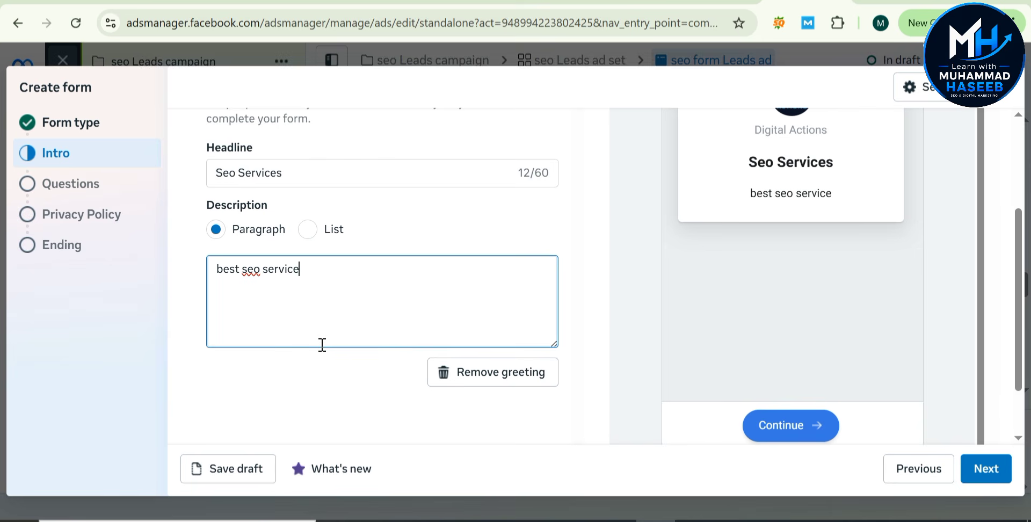
{"action": "type", "text": "s"}
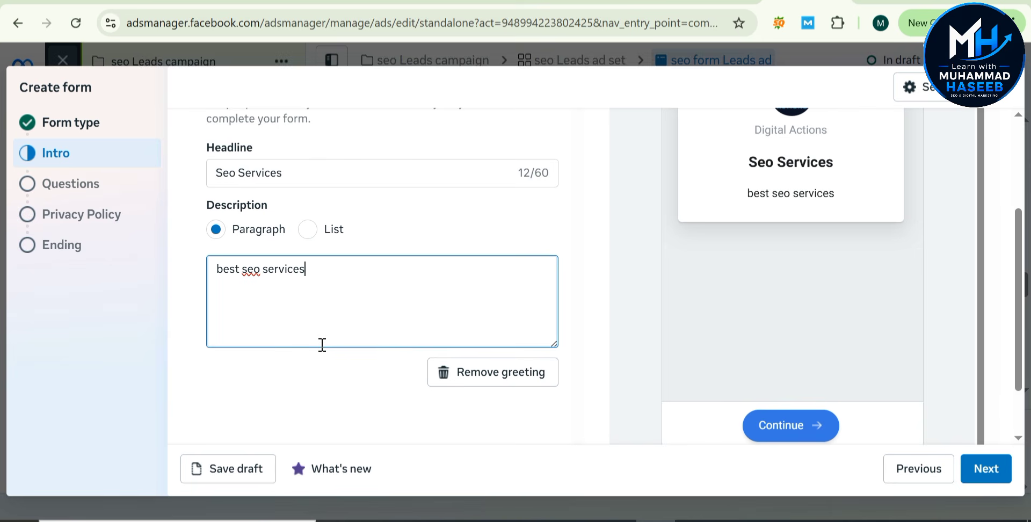
{"action": "type", "text": "."}
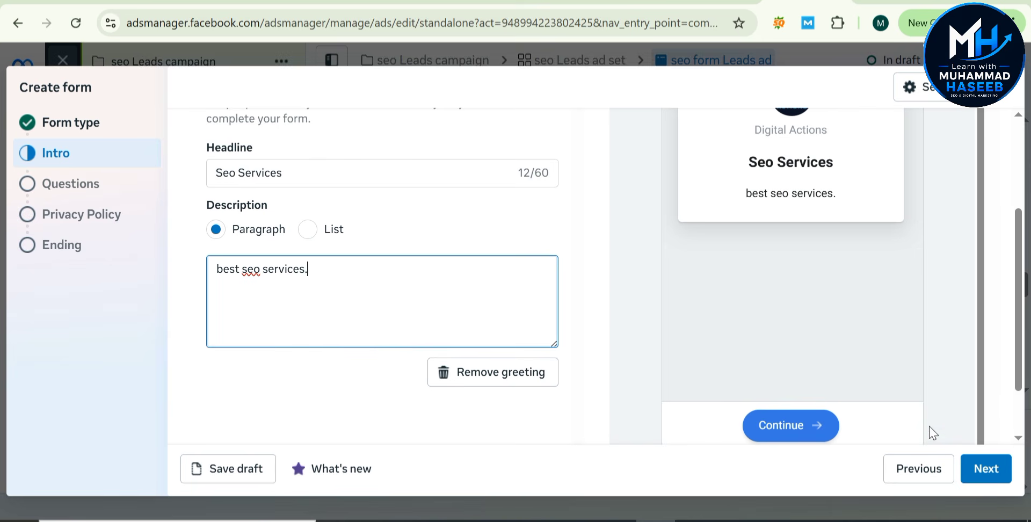
{"action": "left_click", "coordinate": [985, 469]}
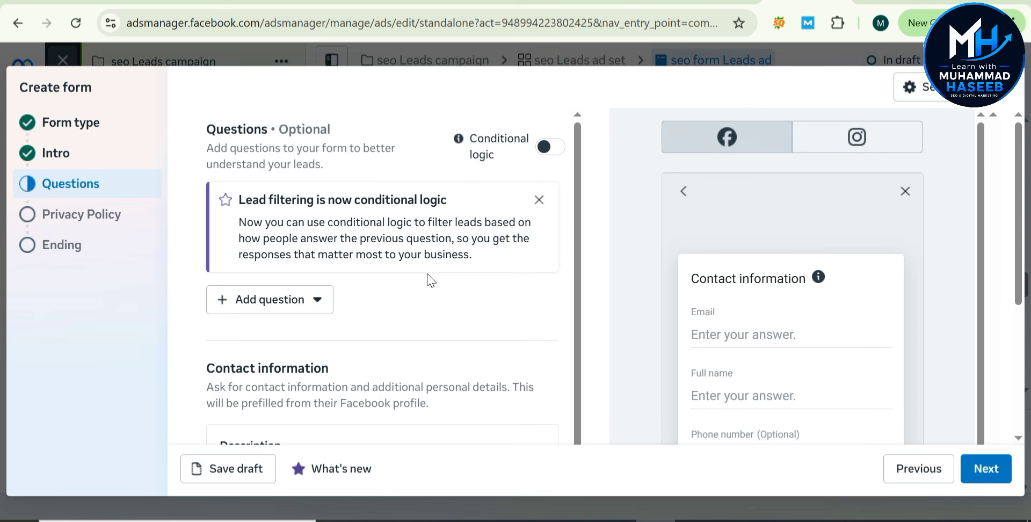
Dismiss the conditional logic notice and make the phone number a required field in the contact information
{"action": "left_click", "coordinate": [538, 201]}
{"action": "scroll", "coordinate": [365, 311], "scroll_direction": "down", "scroll_amount": 3}
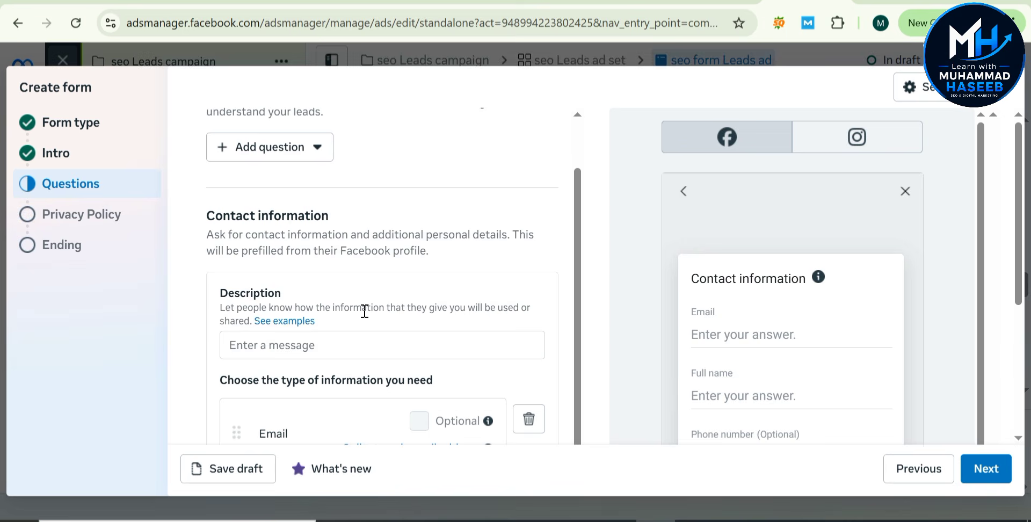
{"action": "scroll", "coordinate": [365, 311], "scroll_direction": "down", "scroll_amount": 5}
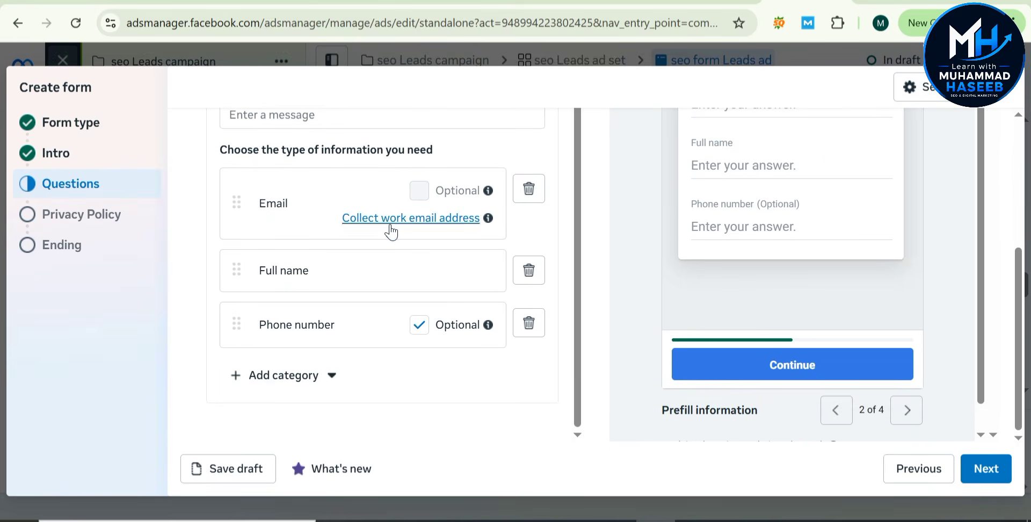
{"action": "left_click", "coordinate": [420, 325]}
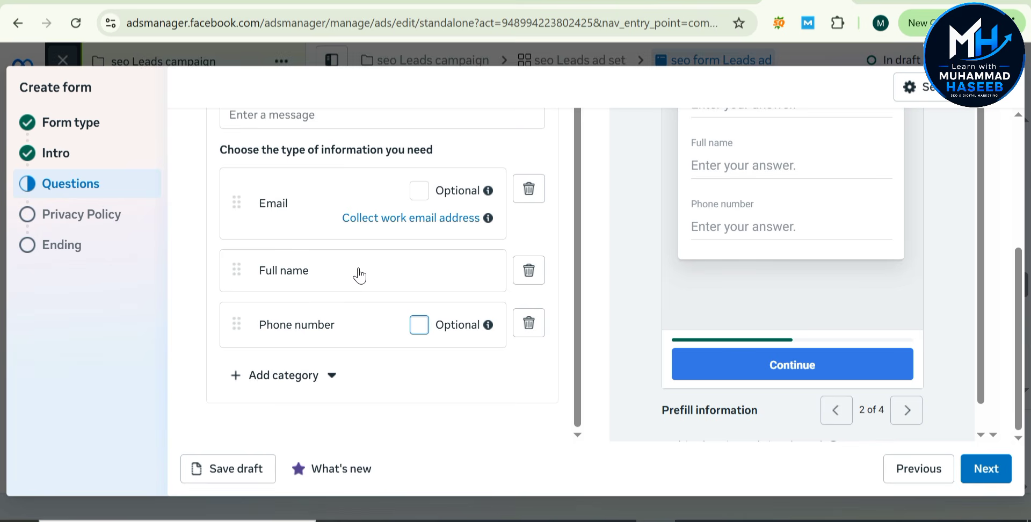
Add City from the contact fields to the contact information the form collects
{"action": "left_click", "coordinate": [257, 376]}
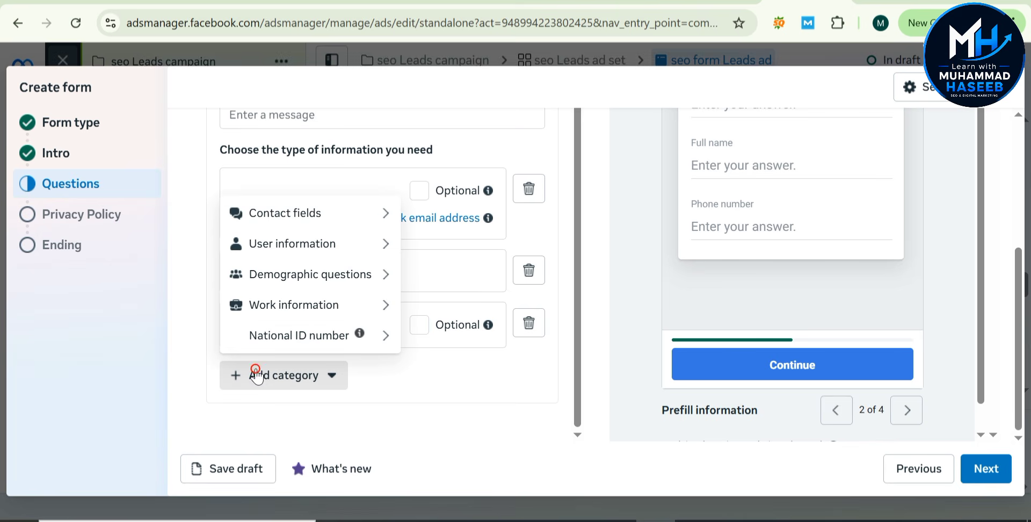
{"action": "mouse_move", "coordinate": [340, 214]}
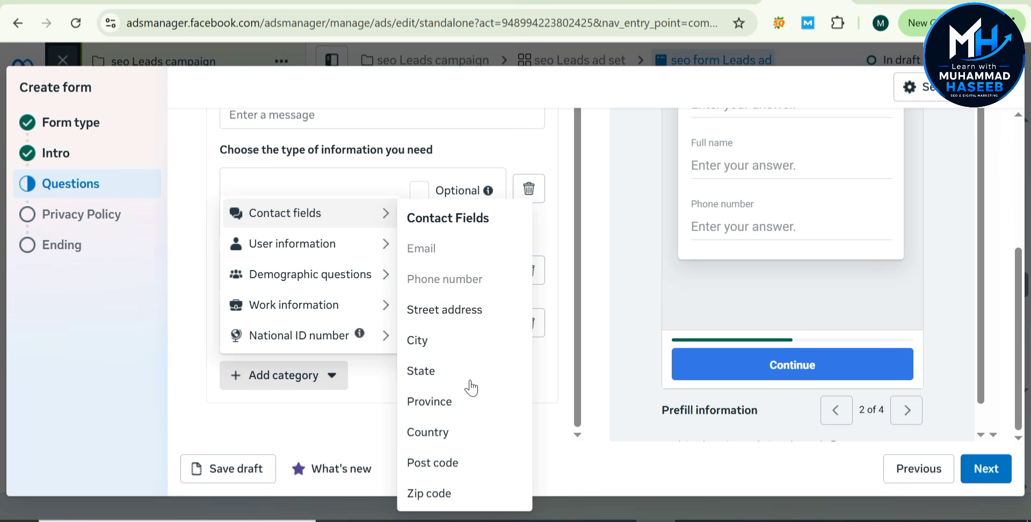
{"action": "left_click", "coordinate": [480, 344]}
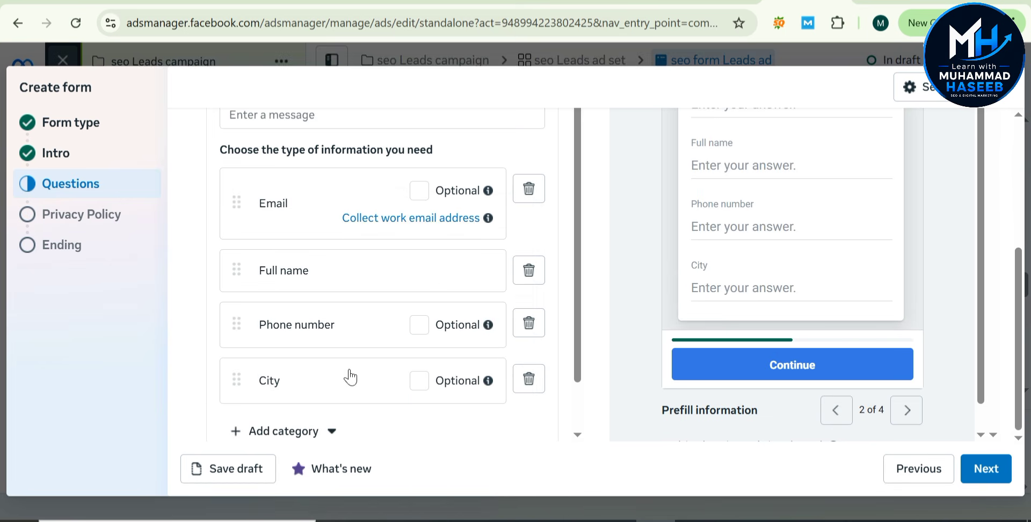
Look through the other available information categories, including contact fields, demographic questions and national ID number
{"action": "left_click", "coordinate": [263, 434]}
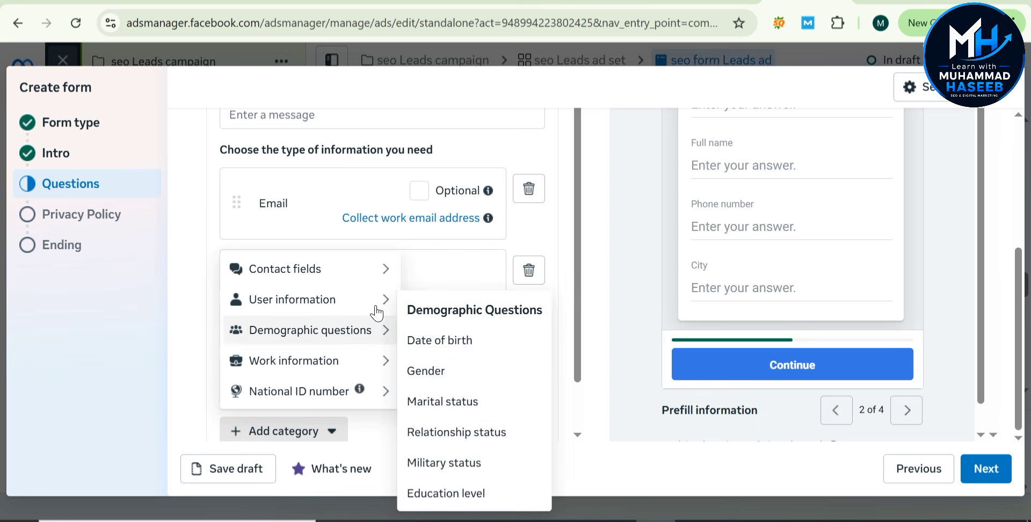
{"action": "mouse_move", "coordinate": [380, 307]}
{"action": "mouse_move", "coordinate": [374, 275]}
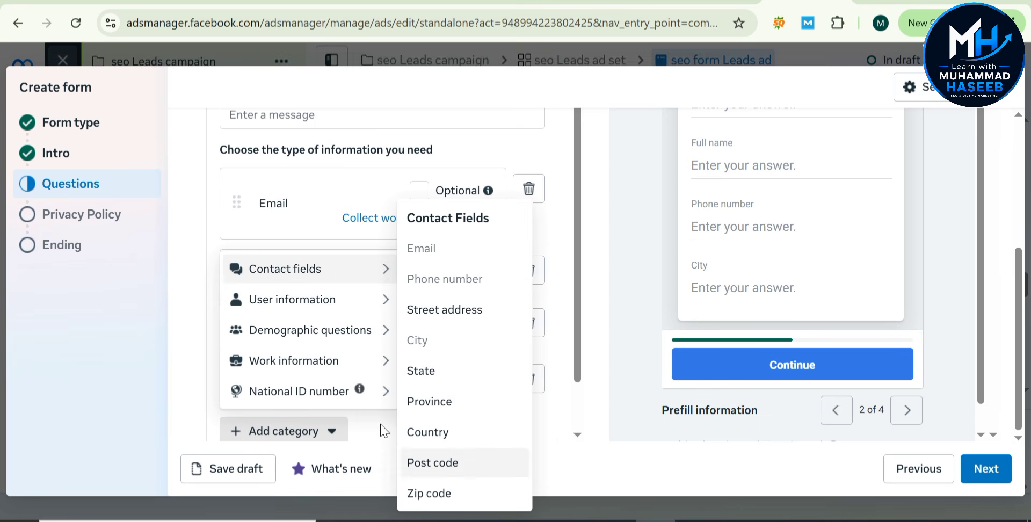
{"action": "mouse_move", "coordinate": [373, 342]}
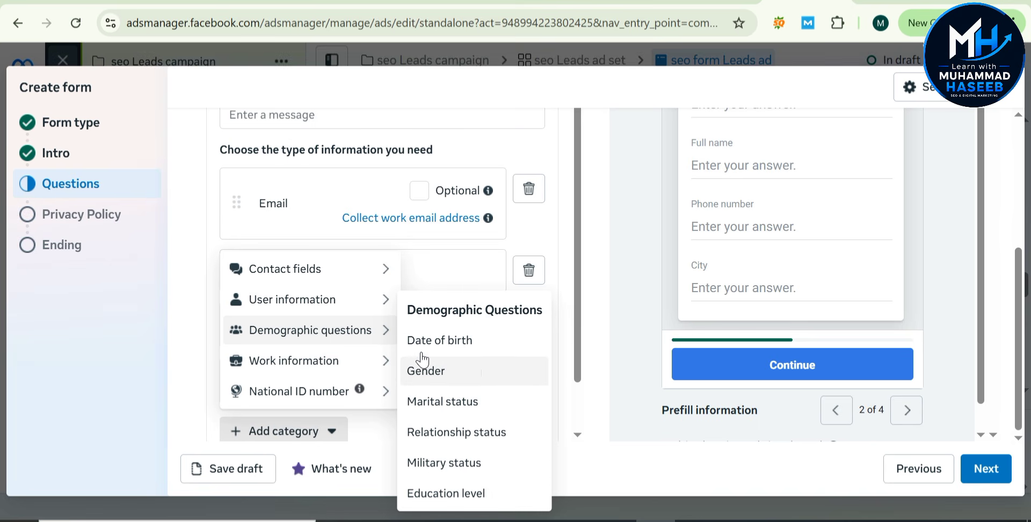
{"action": "mouse_move", "coordinate": [366, 370]}
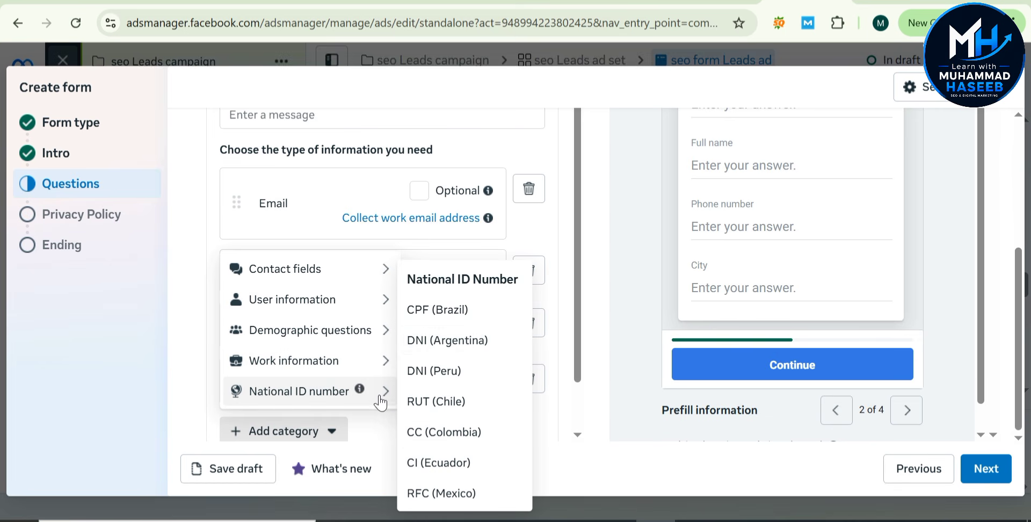
{"action": "left_click", "coordinate": [163, 352]}
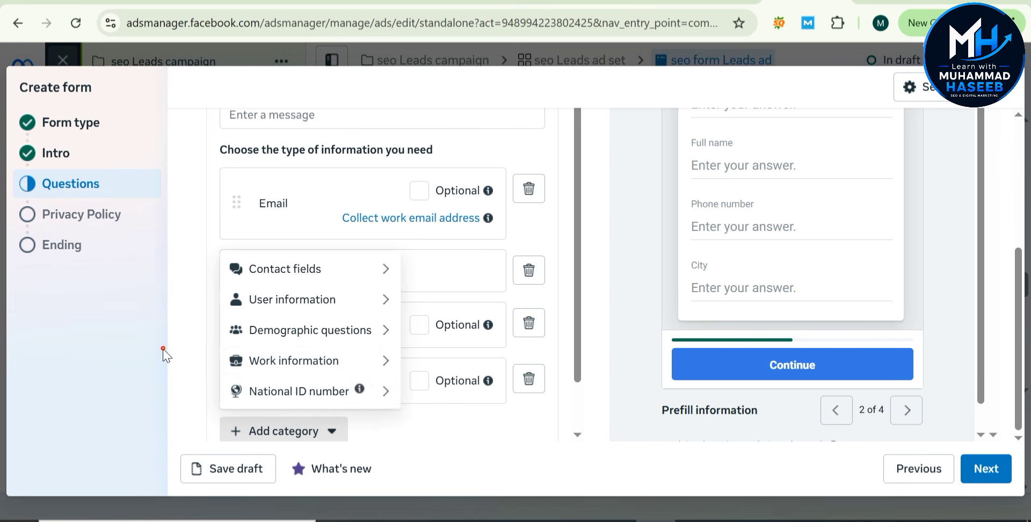
Add a multiple-choice question to the form with the text "when you want to start SEO Optimization"
{"action": "scroll", "coordinate": [397, 270], "scroll_direction": "up", "scroll_amount": 1}
{"action": "scroll", "coordinate": [398, 270], "scroll_direction": "up", "scroll_amount": 5}
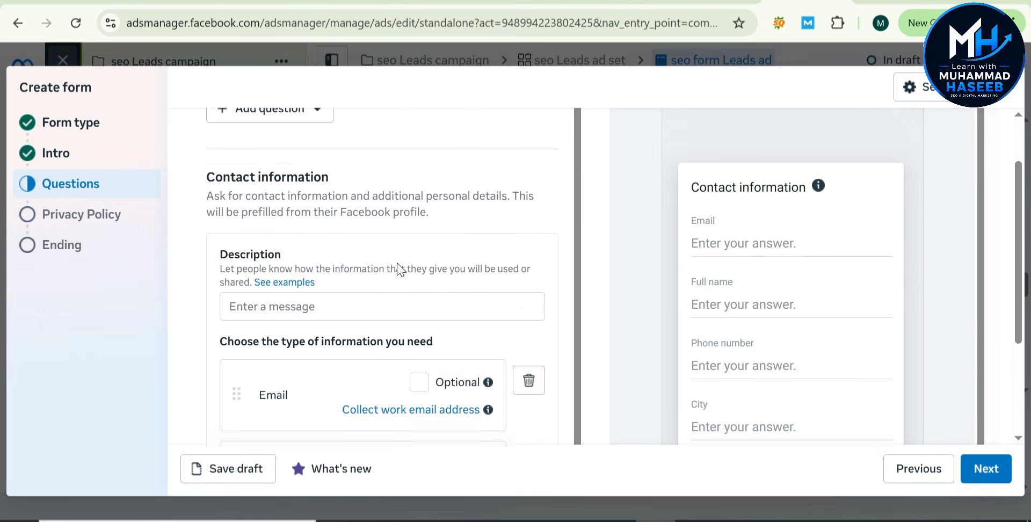
{"action": "left_click", "coordinate": [280, 202]}
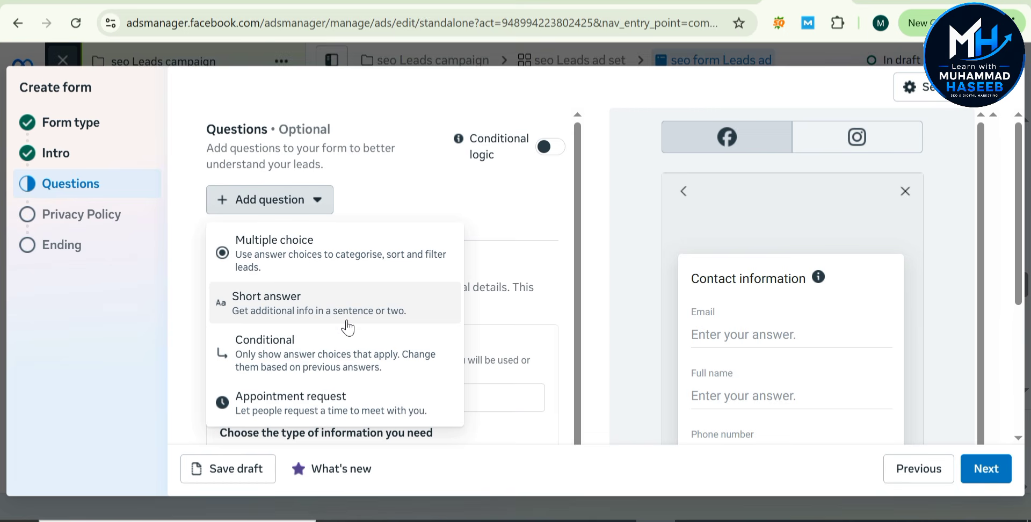
{"action": "left_click", "coordinate": [366, 247]}
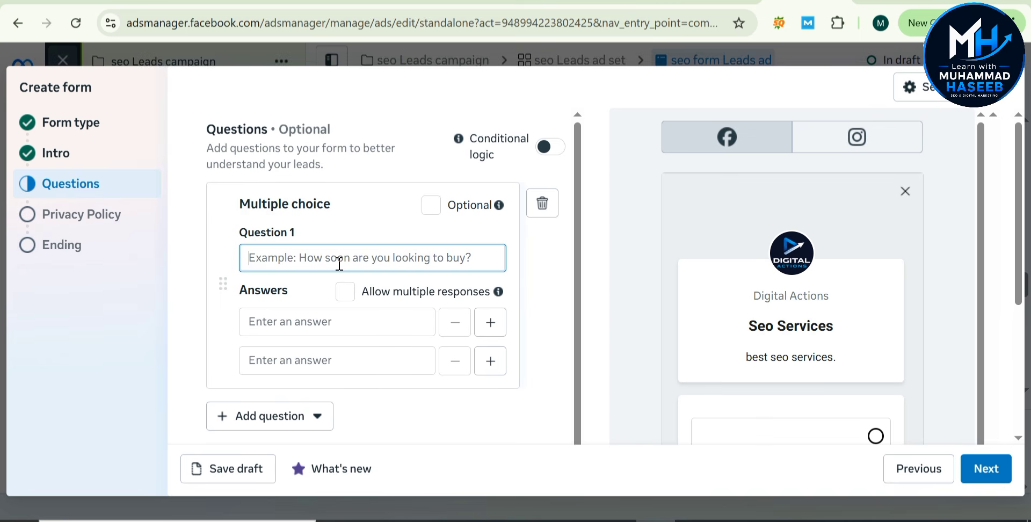
{"action": "type", "text": "w"}
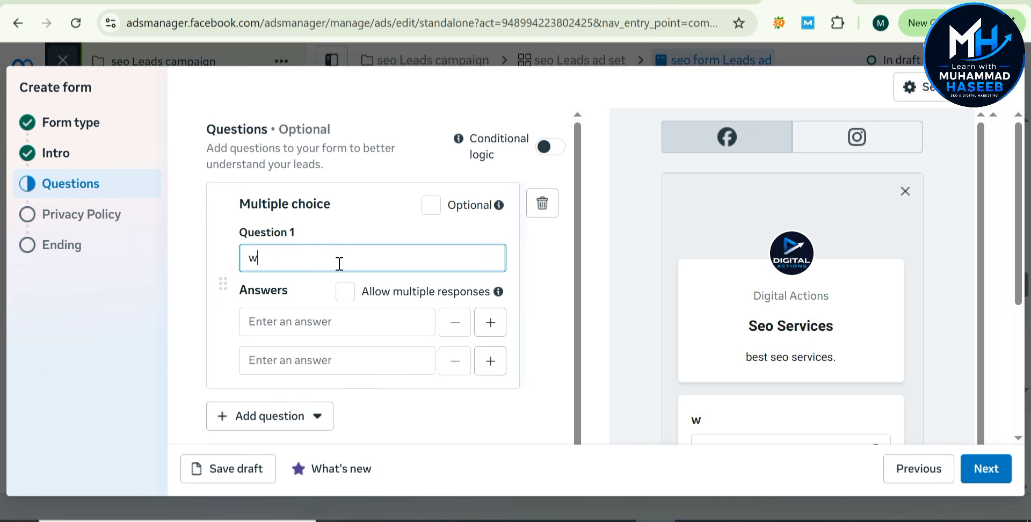
{"action": "type", "text": "hen you "}
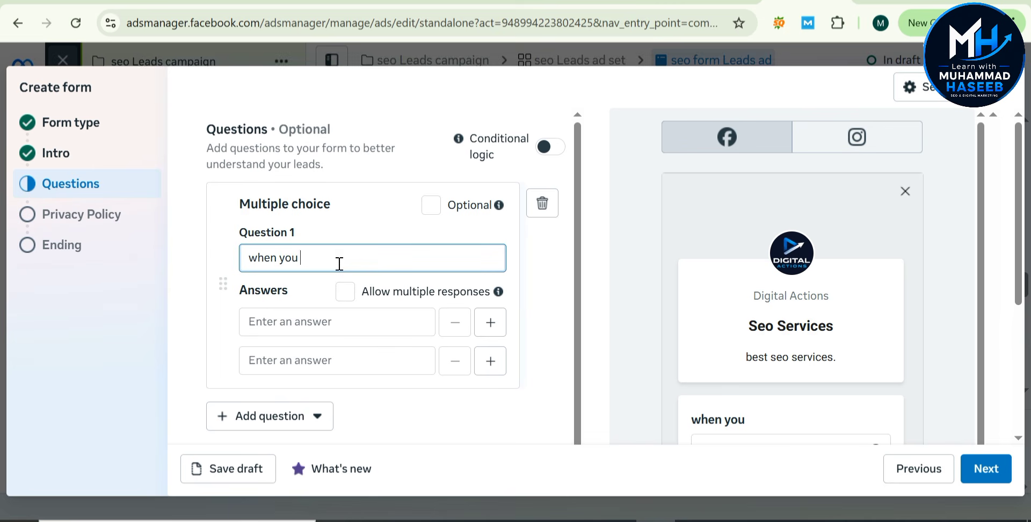
{"action": "type", "text": "w"}
{"action": "type", "text": "ant ot"}
{"action": "key", "text": "BackSpace"}
{"action": "key", "text": "BackSpace"}
{"action": "type", "text": "to sta"}
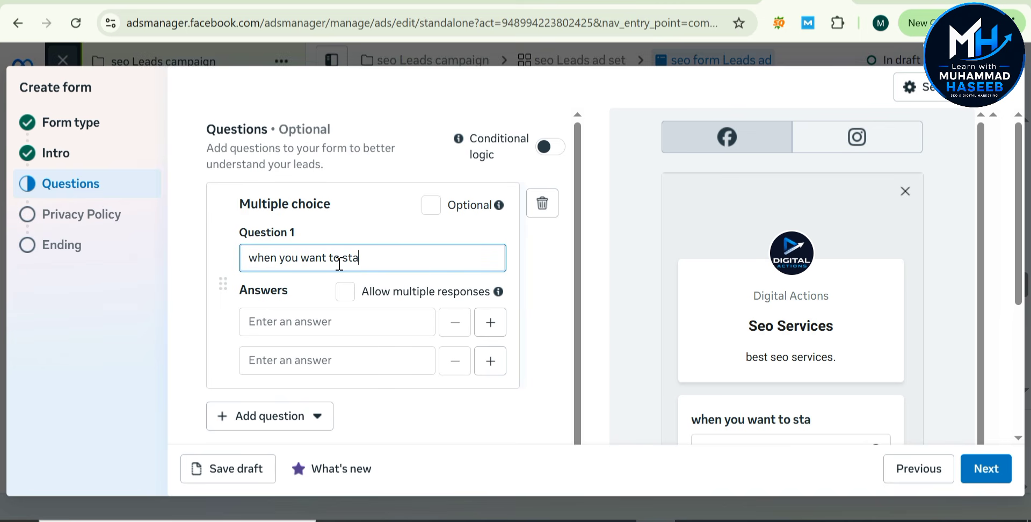
{"action": "type", "text": "rt seo"}
{"action": "key", "text": "BackSpace"}
{"action": "key", "text": "BackSpace"}
{"action": "key", "text": "BackSpace"}
{"action": "key", "text": "BackSpace"}
{"action": "type", "text": "SEO "}
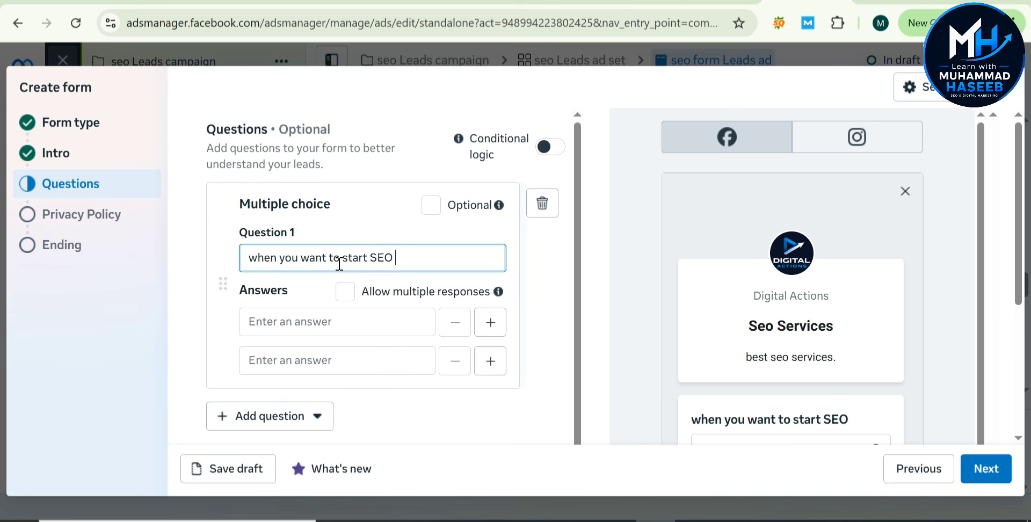
{"action": "type", "text": "Optima"}
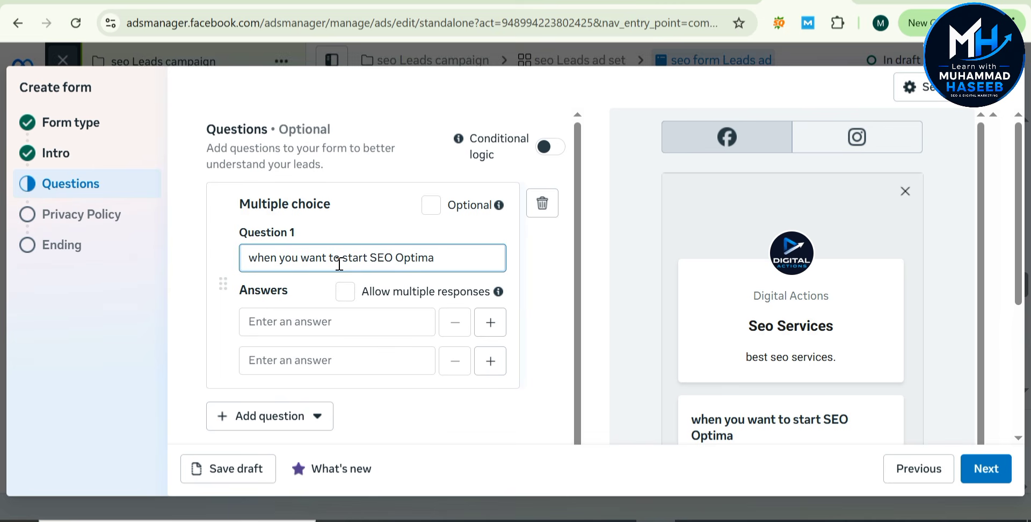
{"action": "key", "text": "BackSpace"}
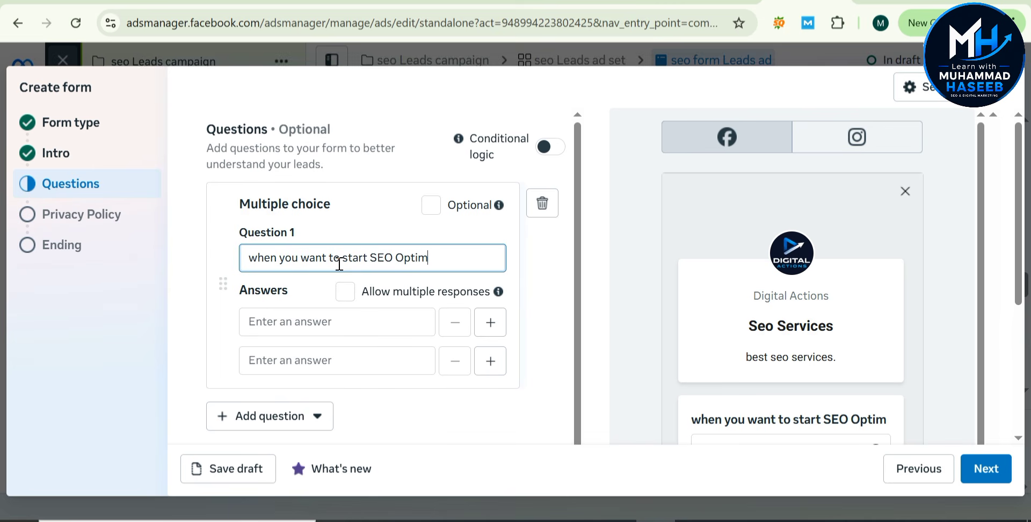
{"action": "type", "text": "ization"}
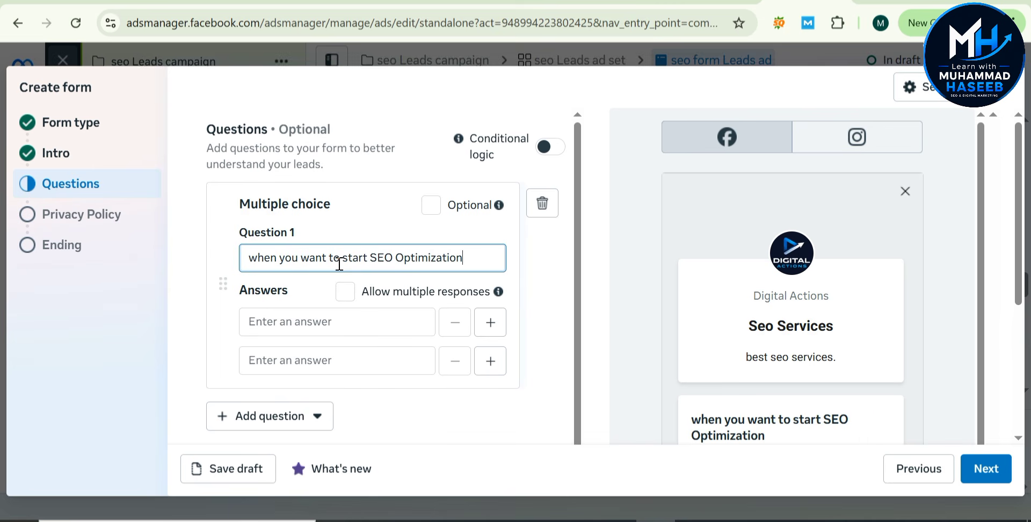
Enter "this week" and "this month" as the two answers to the SEO start question
{"action": "left_click", "coordinate": [291, 315]}
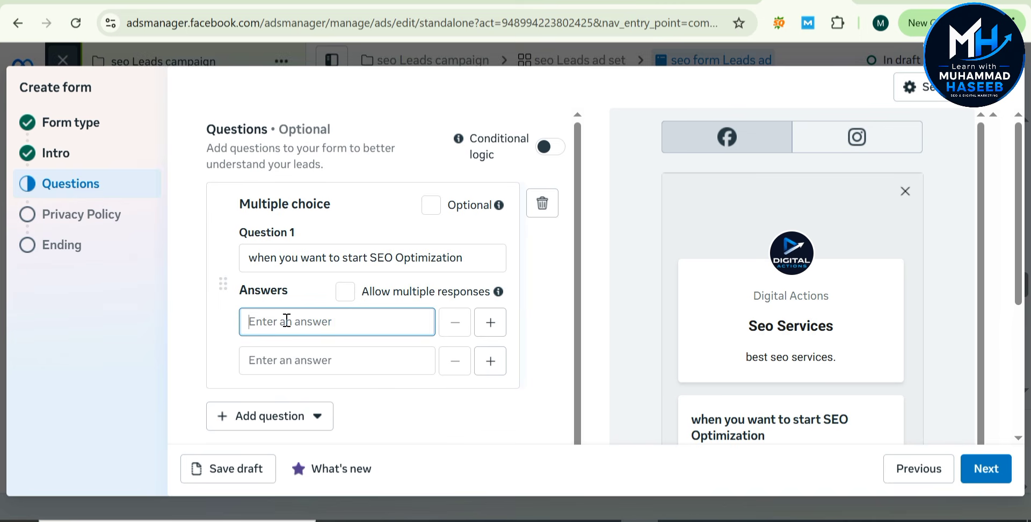
{"action": "type", "text": "this week"}
{"action": "left_click", "coordinate": [288, 355]}
{"action": "type", "text": "this"}
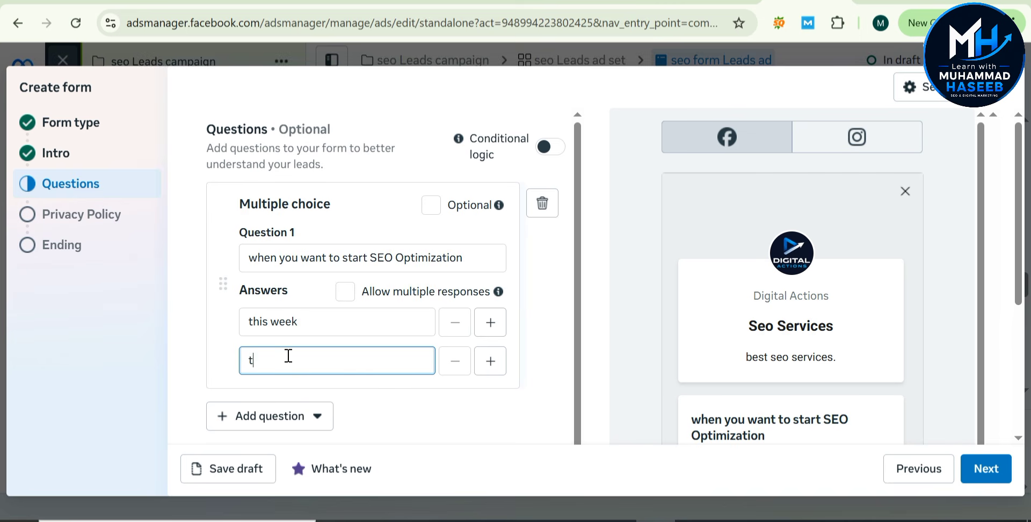
{"action": "type", "text": " month"}
{"action": "left_click", "coordinate": [154, 348]}
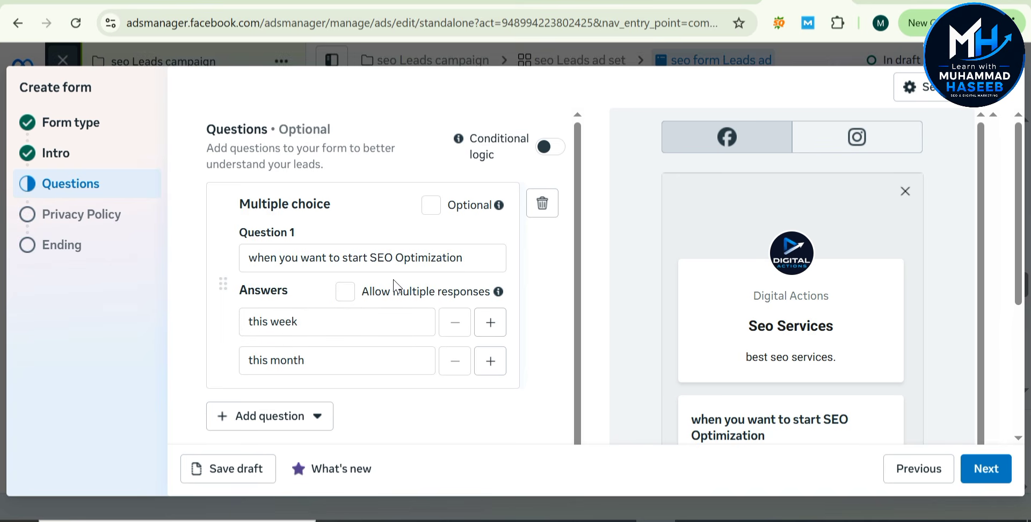
{"action": "scroll", "coordinate": [405, 275], "scroll_direction": "down", "scroll_amount": 2}
{"action": "scroll", "coordinate": [406, 276], "scroll_direction": "down", "scroll_amount": 1}
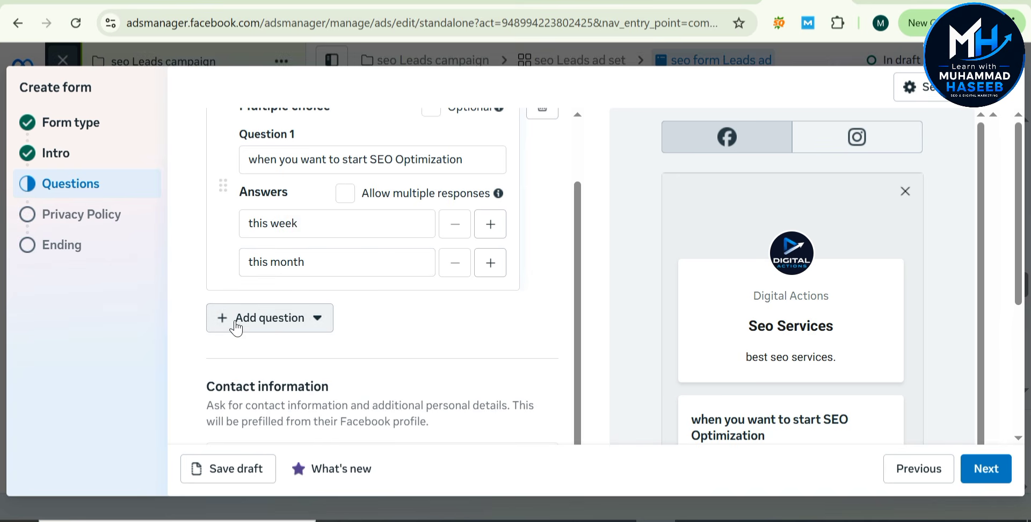
{"action": "left_click", "coordinate": [261, 332]}
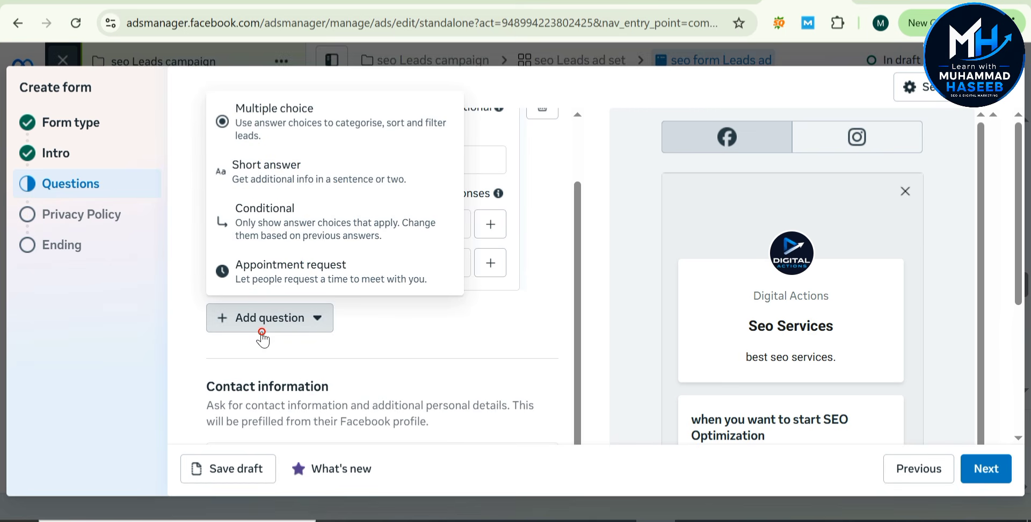
{"action": "left_click", "coordinate": [392, 113]}
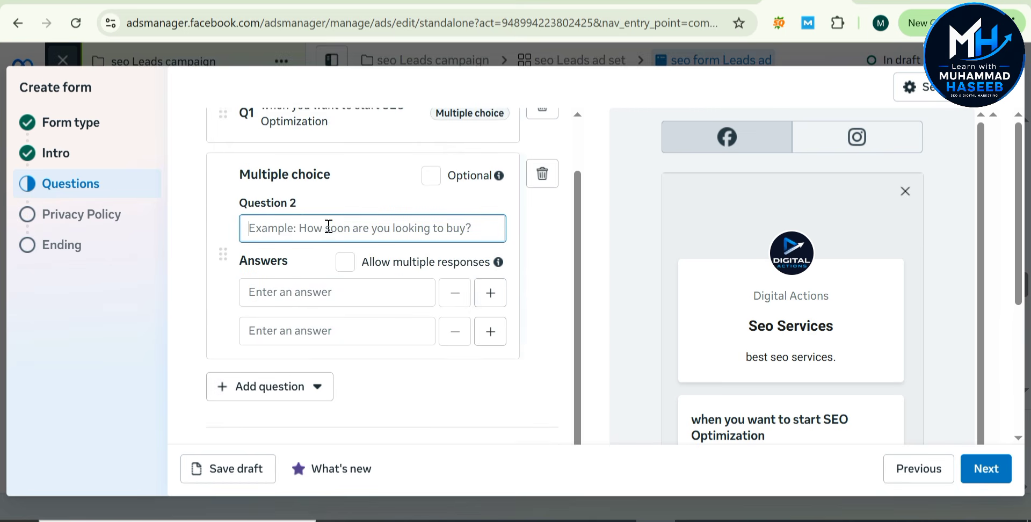
{"action": "left_click", "coordinate": [542, 174]}
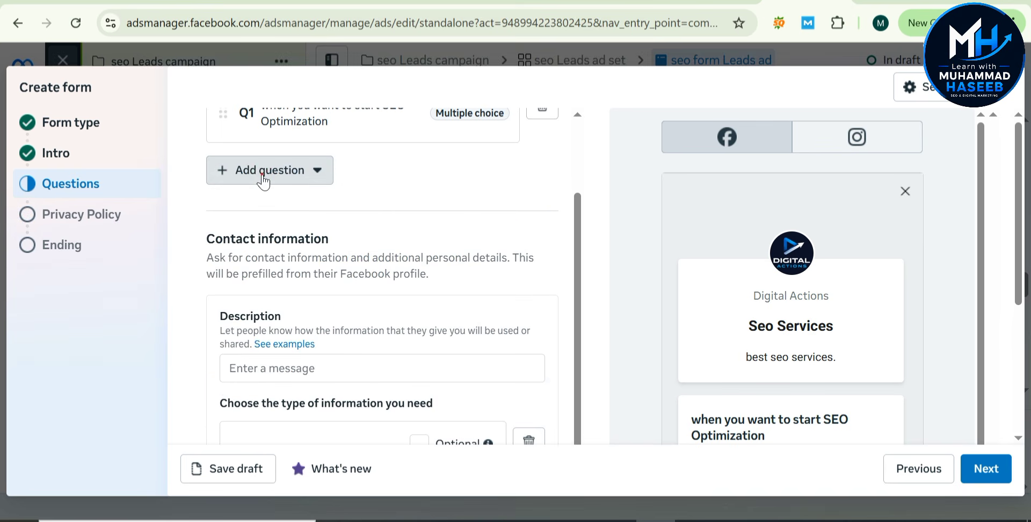
Add a short-answer question to the form with the text "what is you budget for seo"
{"action": "left_click", "coordinate": [264, 182]}
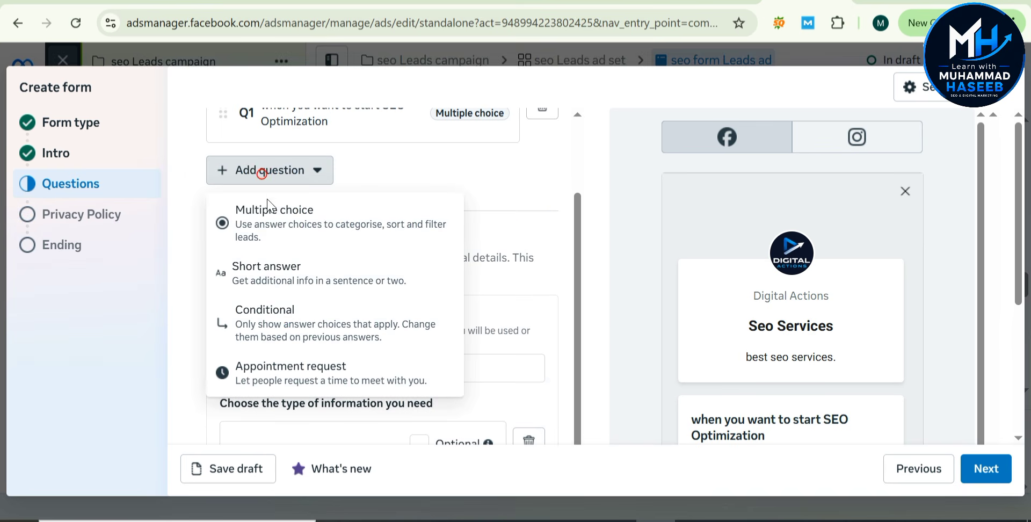
{"action": "left_click", "coordinate": [273, 265]}
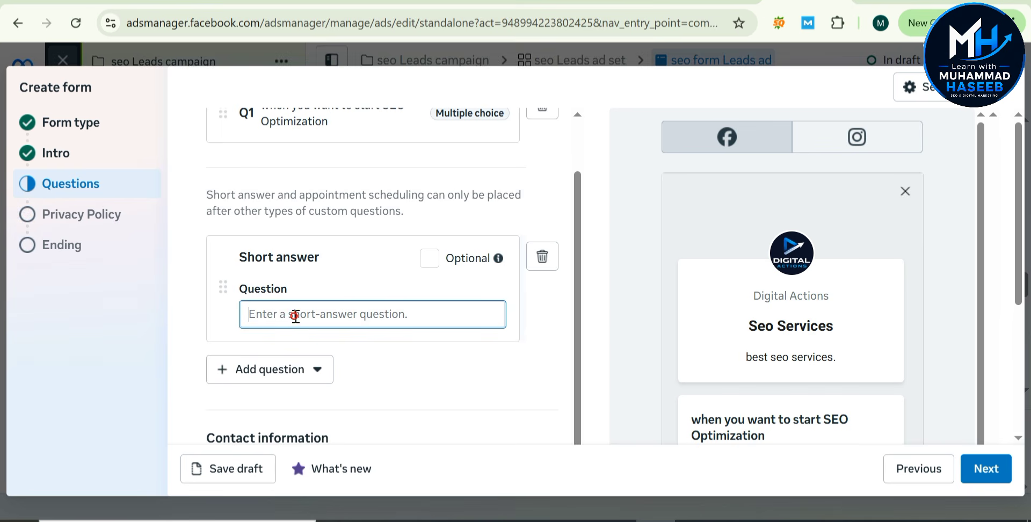
{"action": "type", "text": "what"}
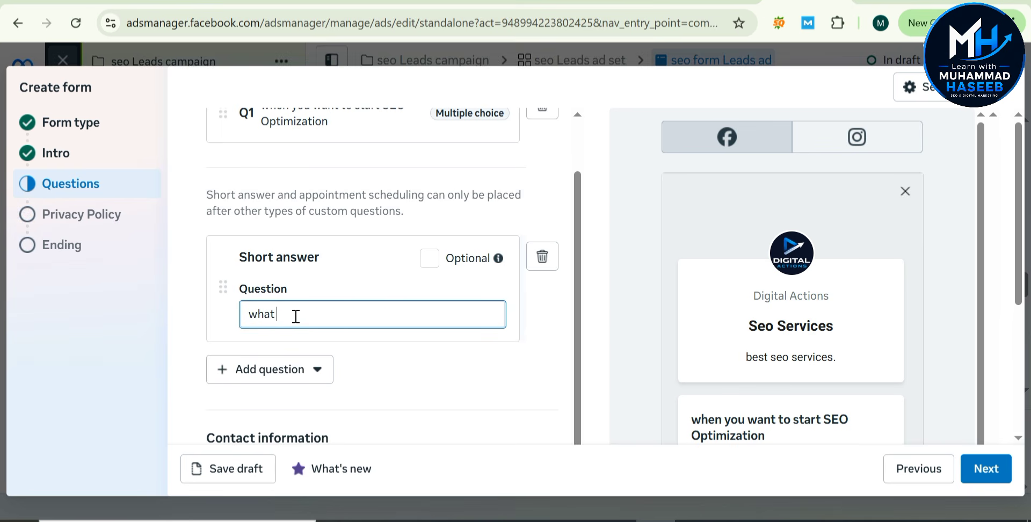
{"action": "type", "text": " is you budget for seo"}
{"action": "left_click", "coordinate": [182, 319]}
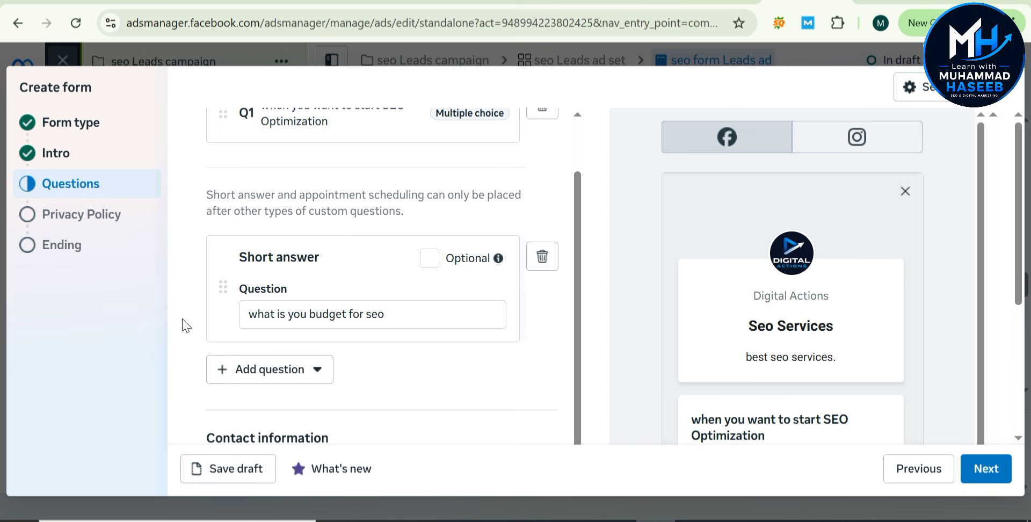
Review the form's questions and contact fields, and proceed to the Privacy Policy section
{"action": "scroll", "coordinate": [305, 292], "scroll_direction": "up", "scroll_amount": 2}
{"action": "scroll", "coordinate": [305, 292], "scroll_direction": "down", "scroll_amount": 3}
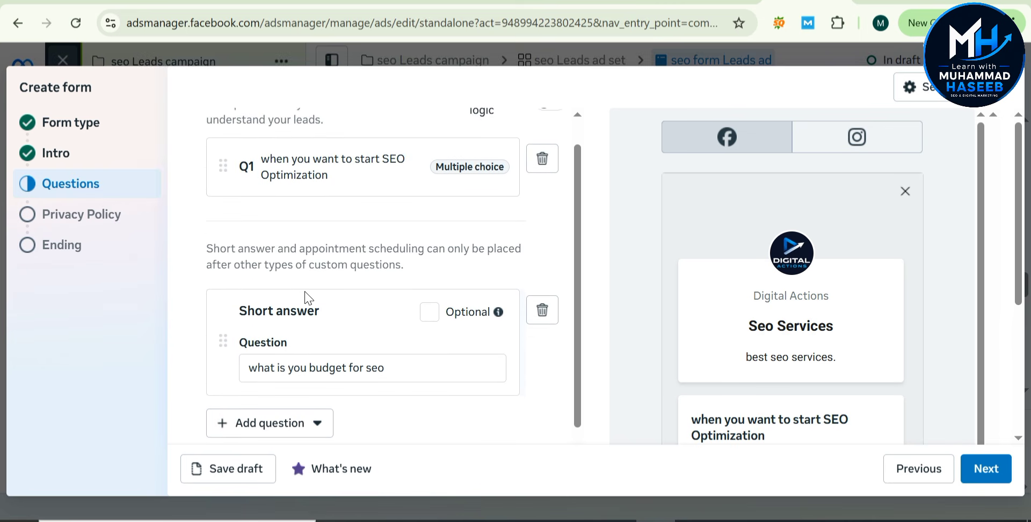
{"action": "scroll", "coordinate": [304, 295], "scroll_direction": "down", "scroll_amount": 3}
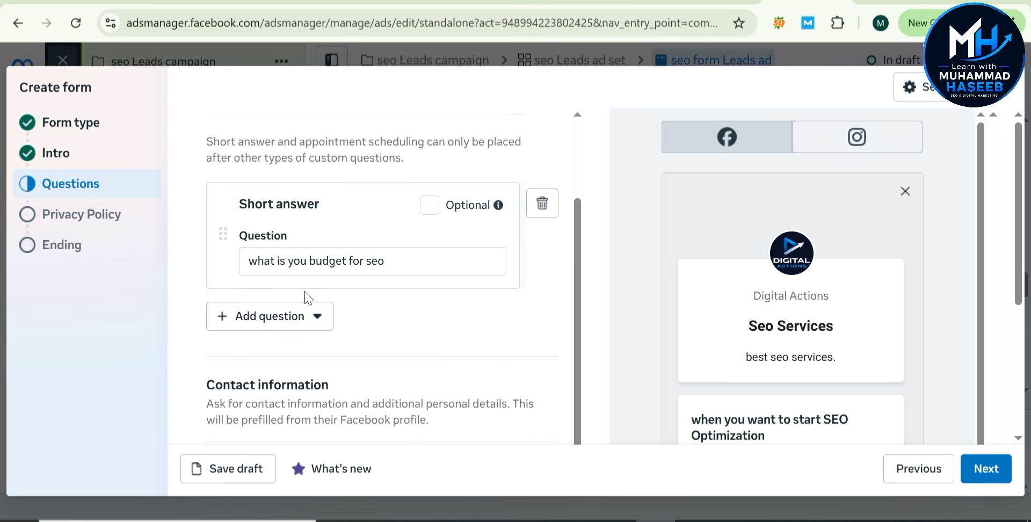
{"action": "scroll", "coordinate": [305, 297], "scroll_direction": "down", "scroll_amount": 5}
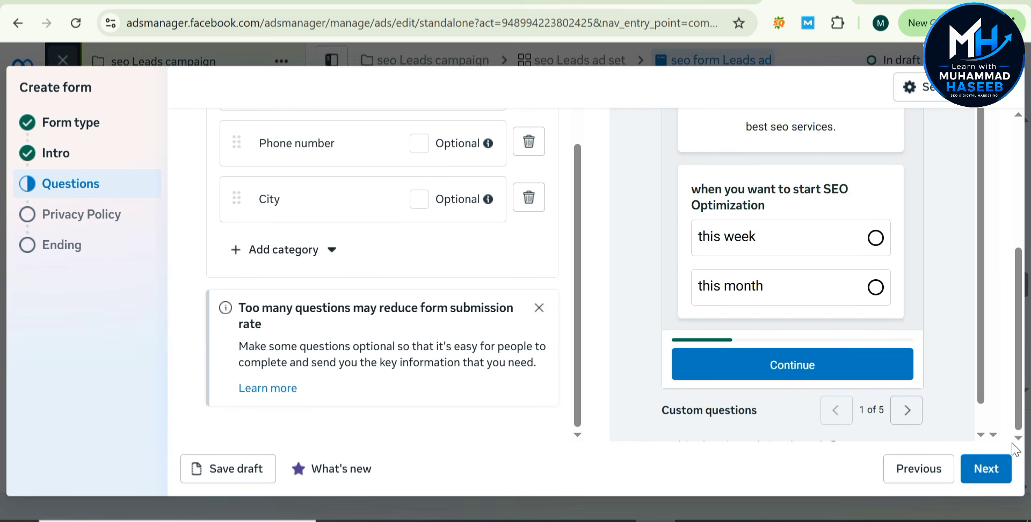
{"action": "left_click", "coordinate": [983, 471]}
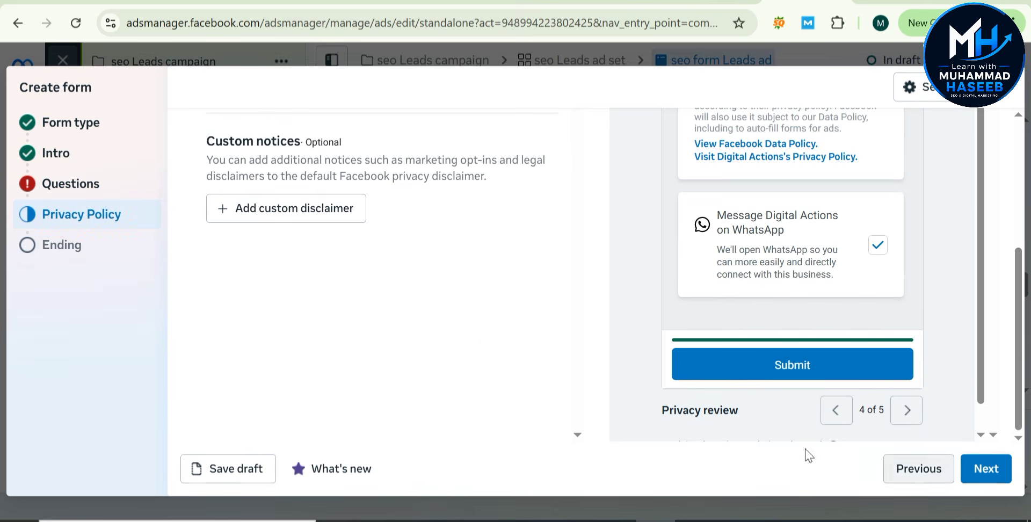
Return to the Questions section and enter "seo services record" as the contact information description
{"action": "left_click", "coordinate": [96, 183]}
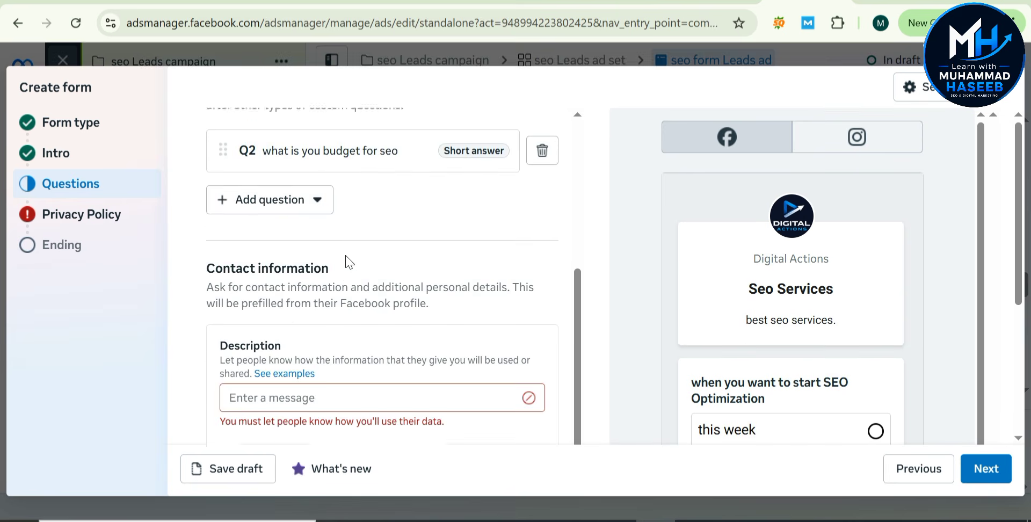
{"action": "left_click", "coordinate": [316, 272]}
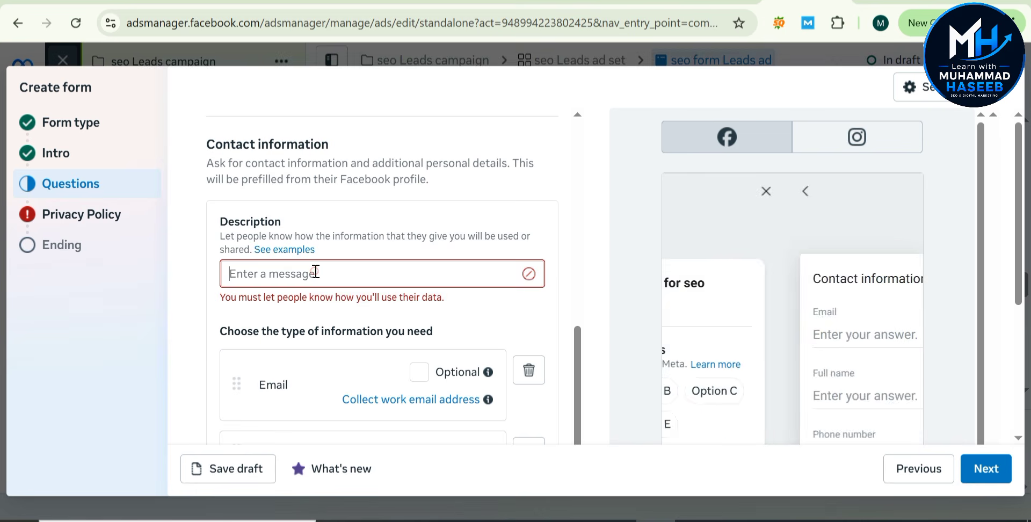
{"action": "type", "text": "seo"}
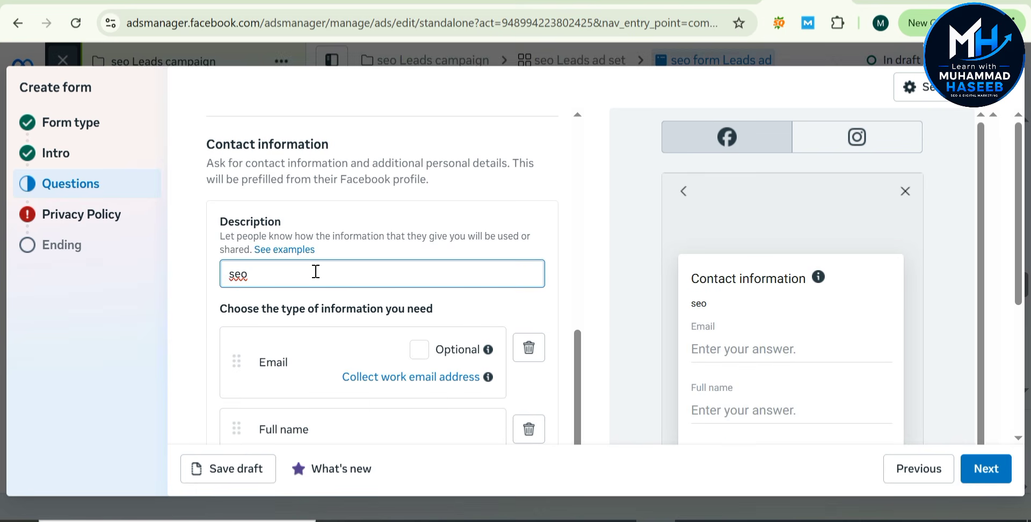
{"action": "type", "text": " services reco"}
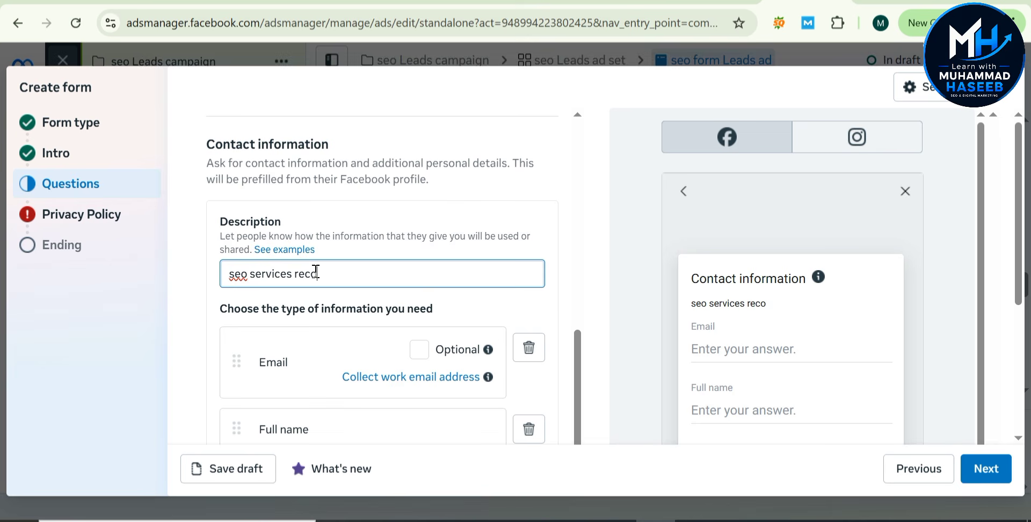
{"action": "type", "text": "rd"}
{"action": "left_click", "coordinate": [147, 326]}
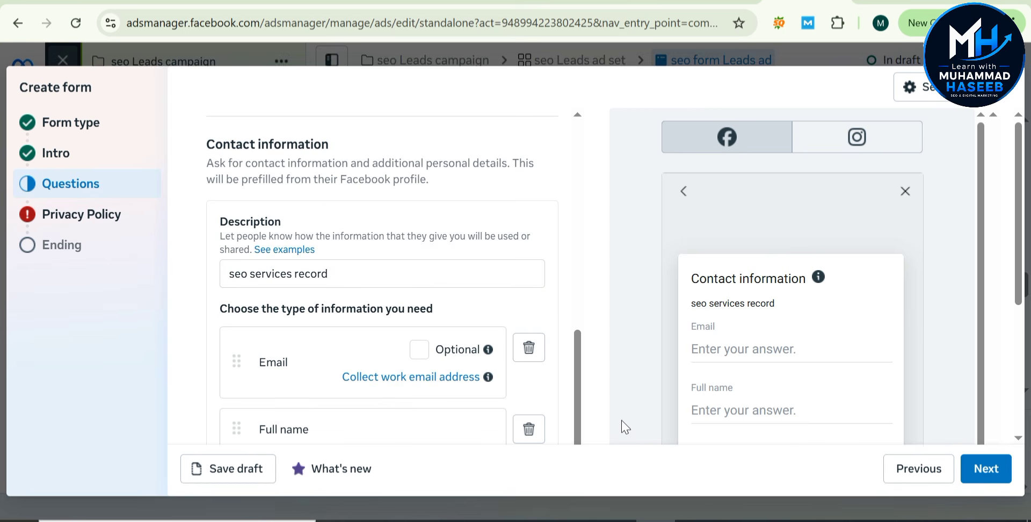
Proceed to the Privacy Policy section, and copy the address of the tecstem.com privacy policy page opened in a new browser tab
{"action": "left_click", "coordinate": [998, 477]}
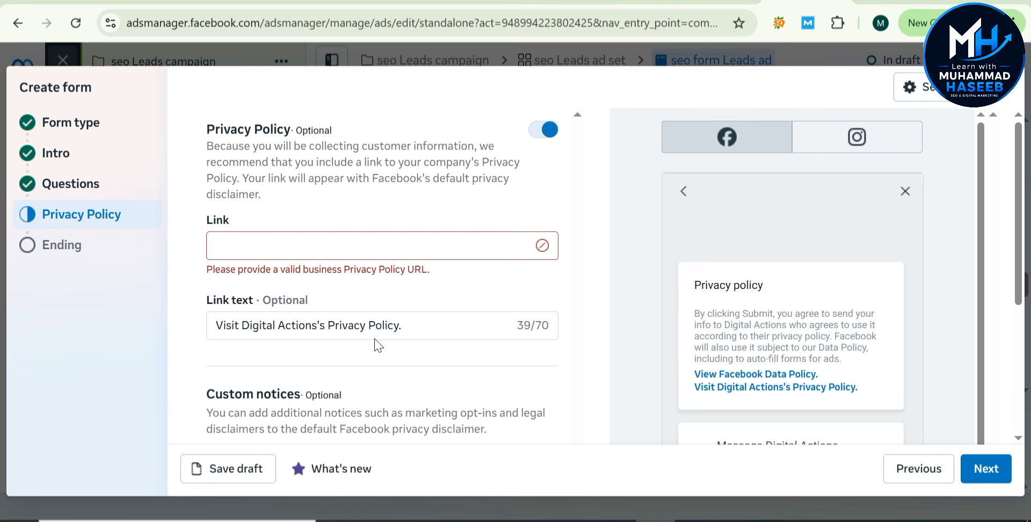
{"action": "left_click", "coordinate": [381, 243]}
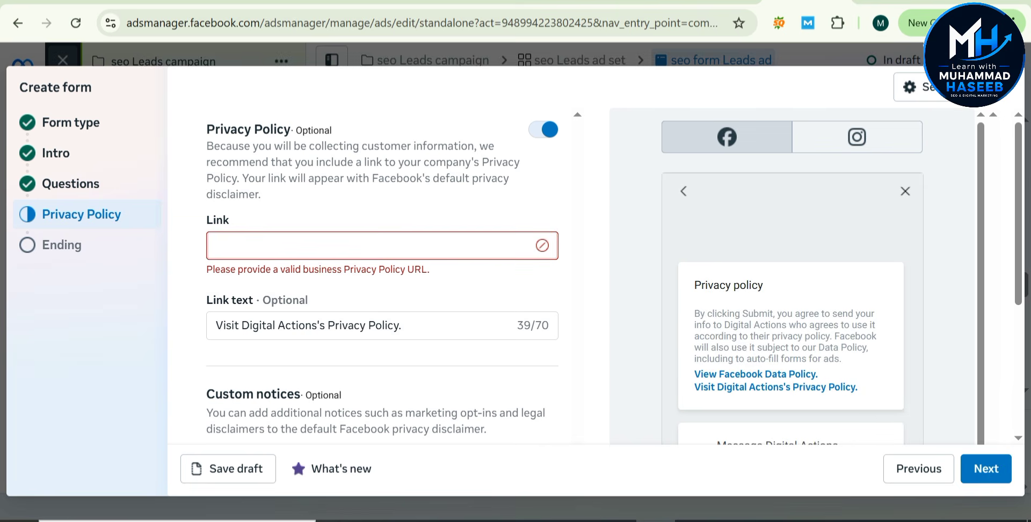
{"action": "key", "text": "ctrl+t"}
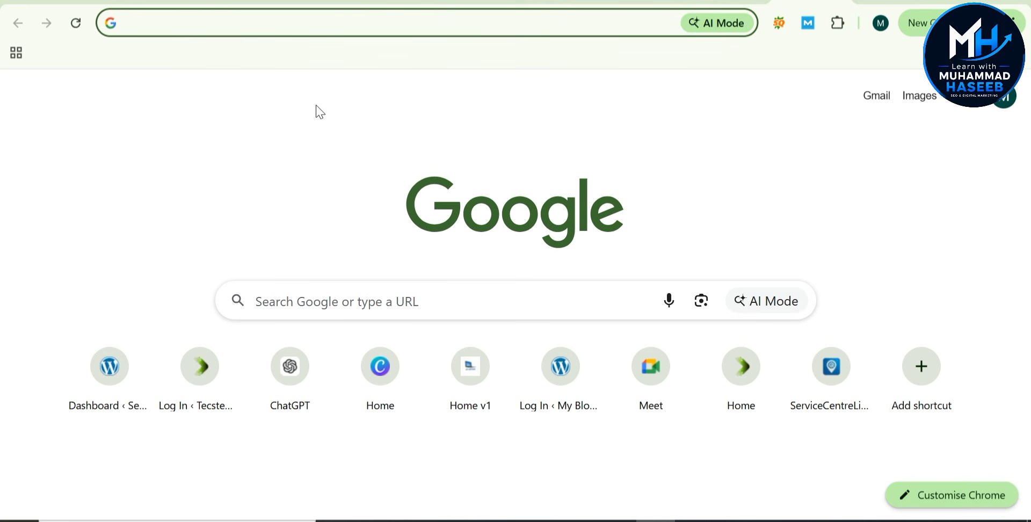
{"action": "left_click", "coordinate": [319, 31]}
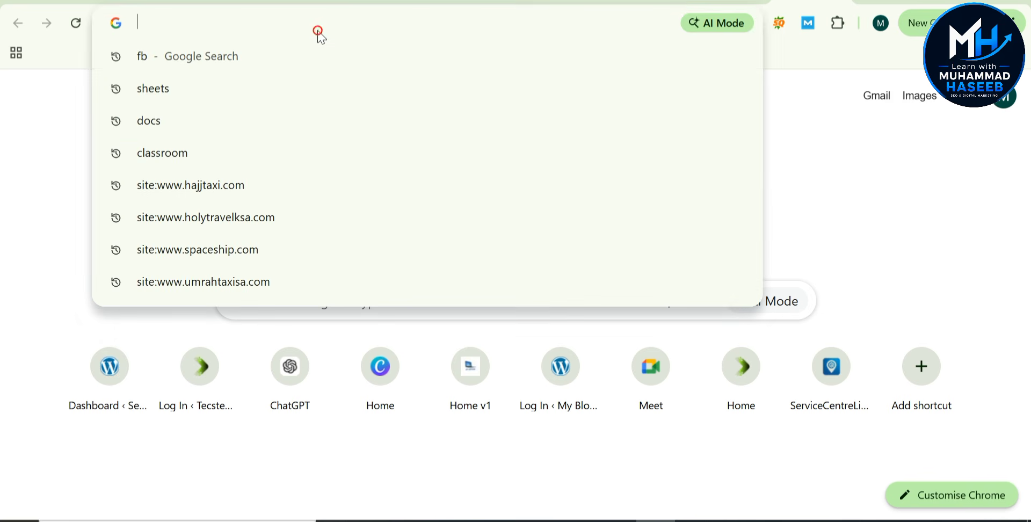
{"action": "type", "text": "tecstem.com"}
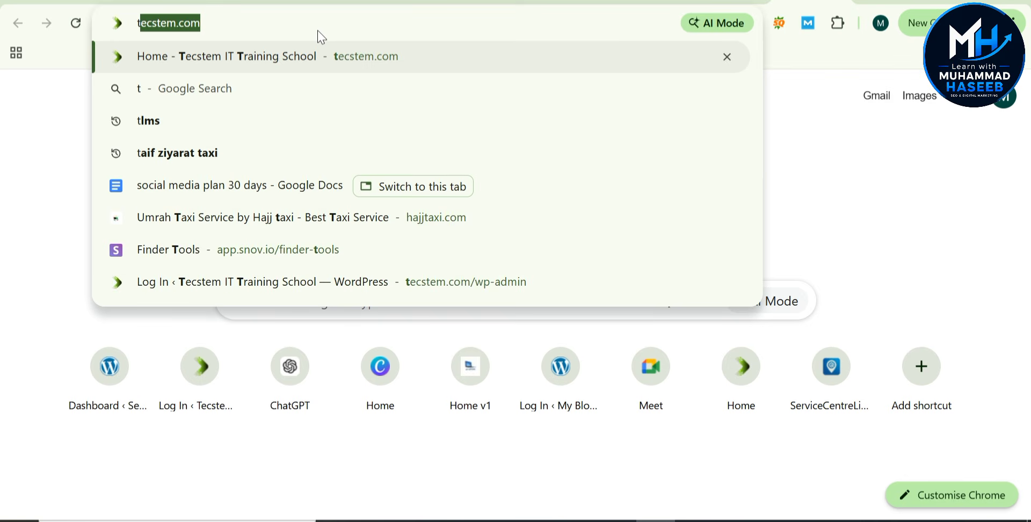
{"action": "key", "text": "Return"}
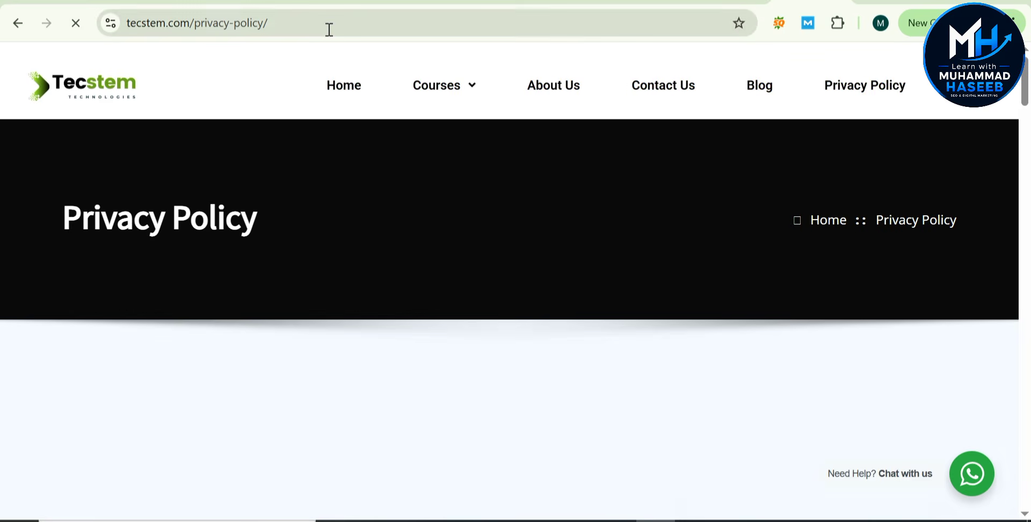
{"action": "left_click", "coordinate": [328, 27]}
{"action": "key", "text": "ctrl+c"}
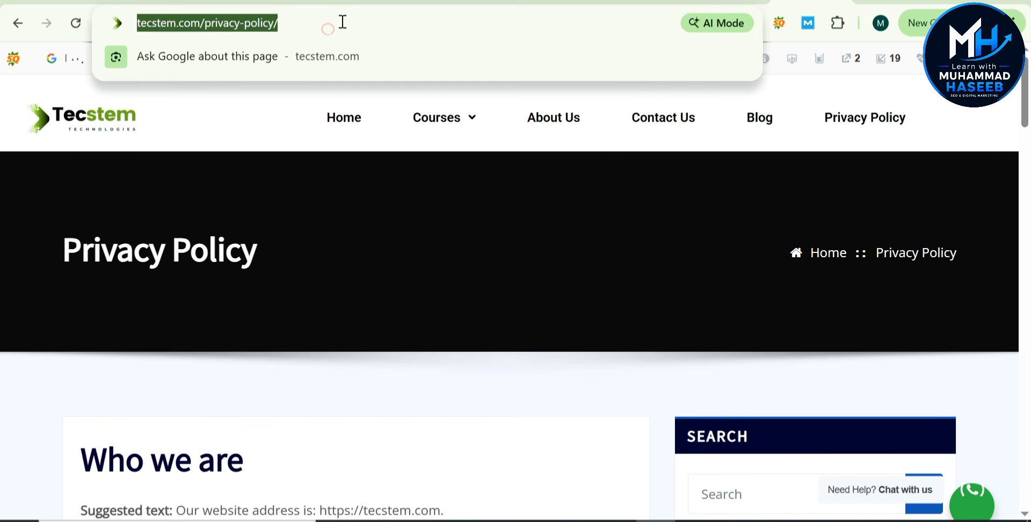
{"action": "triple_click", "coordinate": [343, 22]}
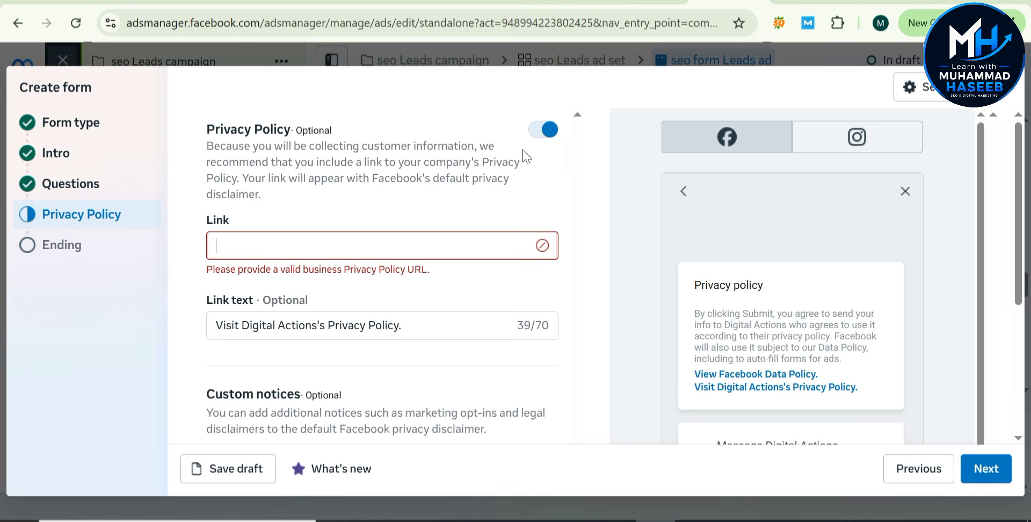
{"action": "key", "text": "ctrl+v"}
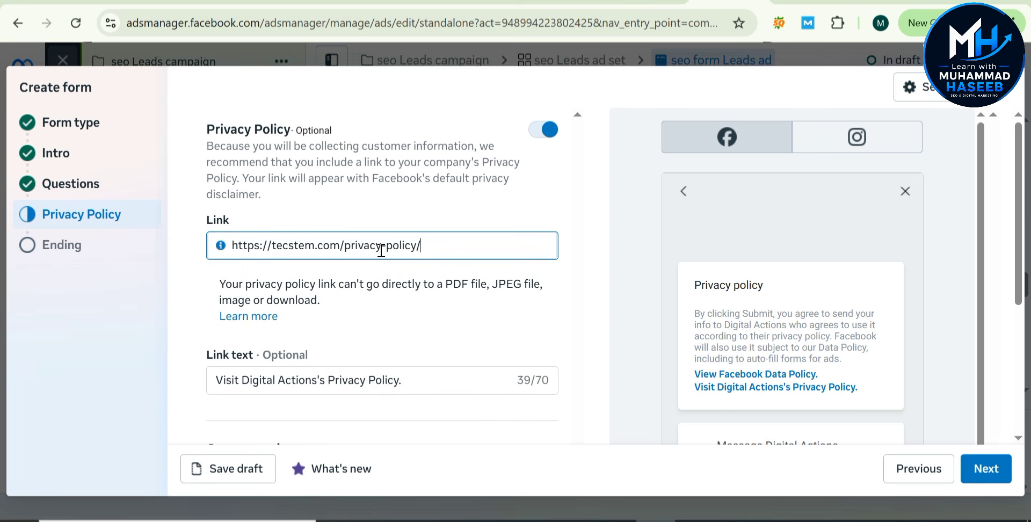
{"action": "left_click", "coordinate": [161, 298]}
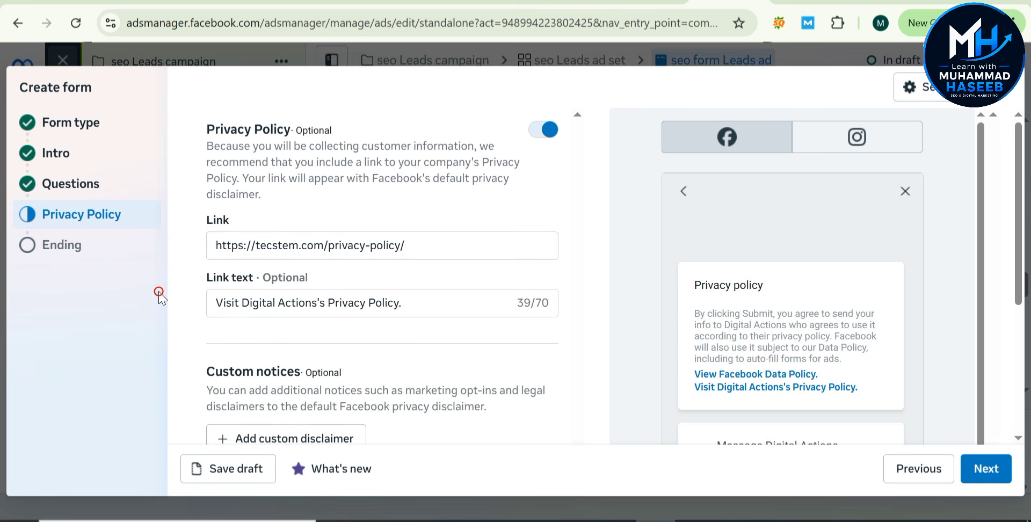
{"action": "scroll", "coordinate": [408, 381], "scroll_direction": "down", "scroll_amount": 1}
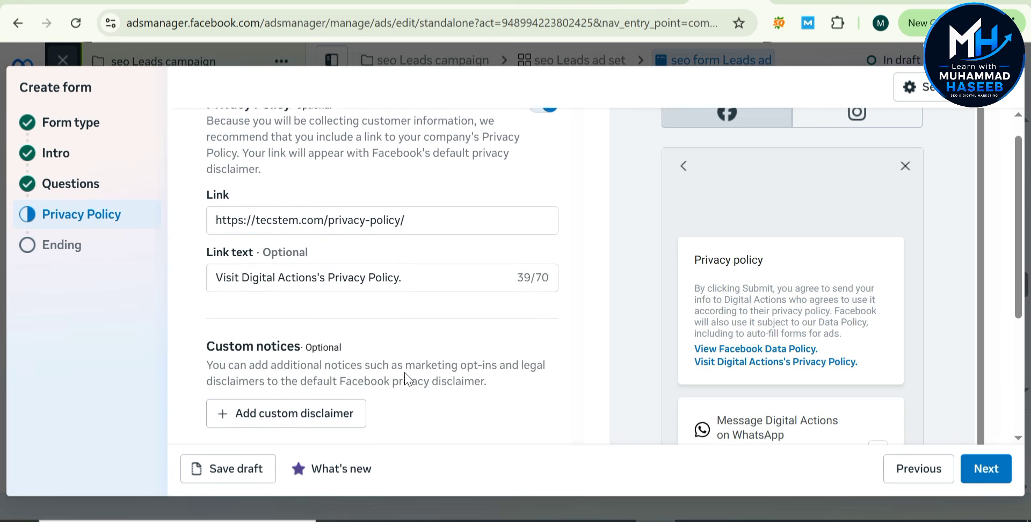
{"action": "scroll", "coordinate": [341, 249], "scroll_direction": "down", "scroll_amount": 4}
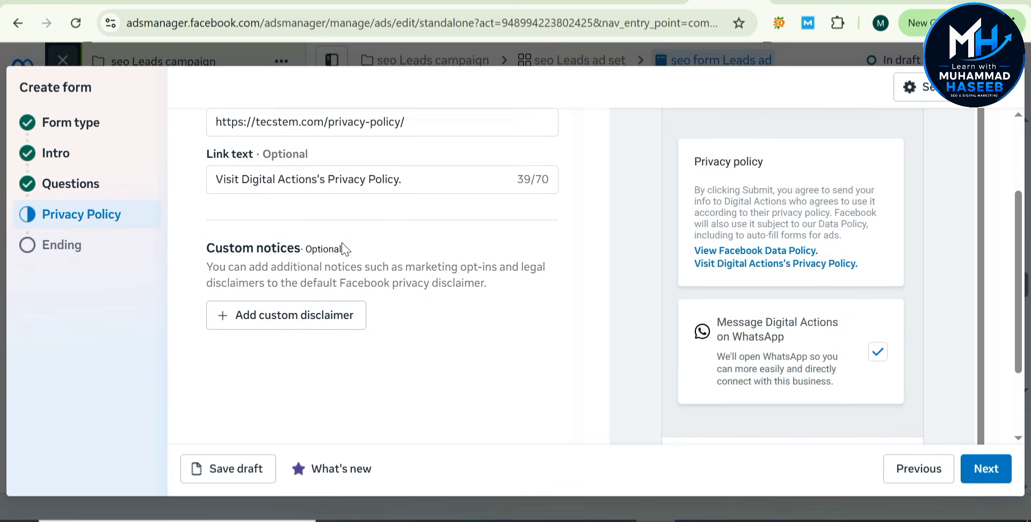
Proceed to the form's Ending section and enter "seo service." as the description of the message for leads
{"action": "left_click", "coordinate": [986, 469]}
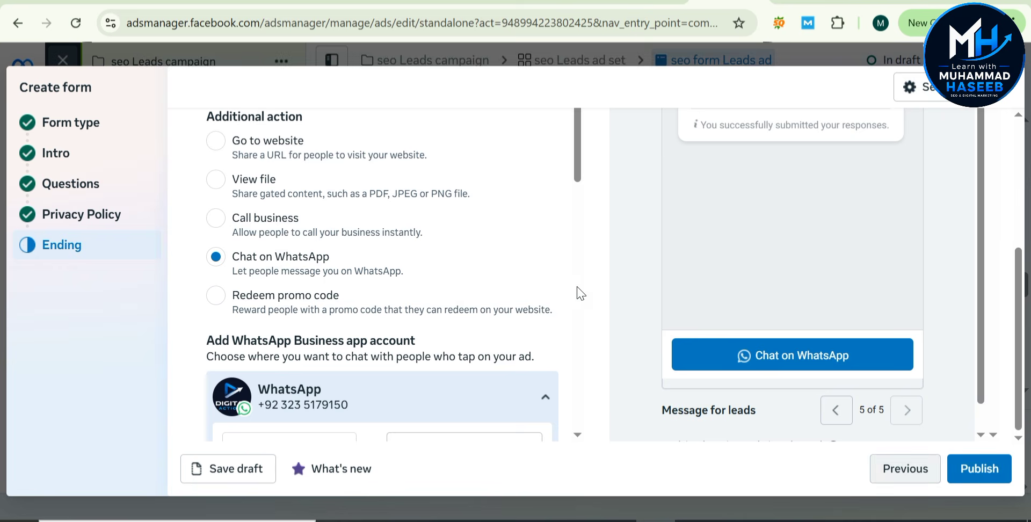
{"action": "scroll", "coordinate": [329, 211], "scroll_direction": "up", "scroll_amount": 5}
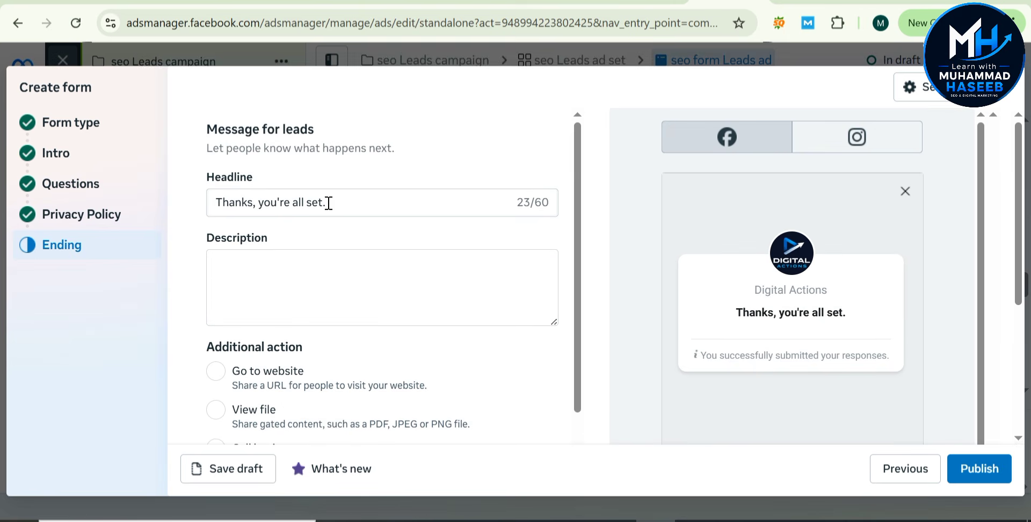
{"action": "left_click", "coordinate": [280, 275]}
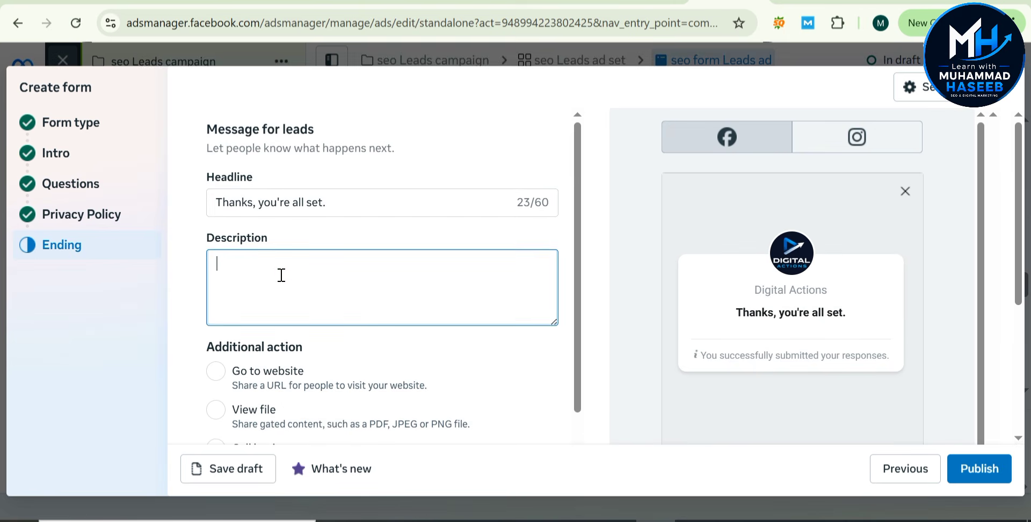
{"action": "type", "text": "seo"}
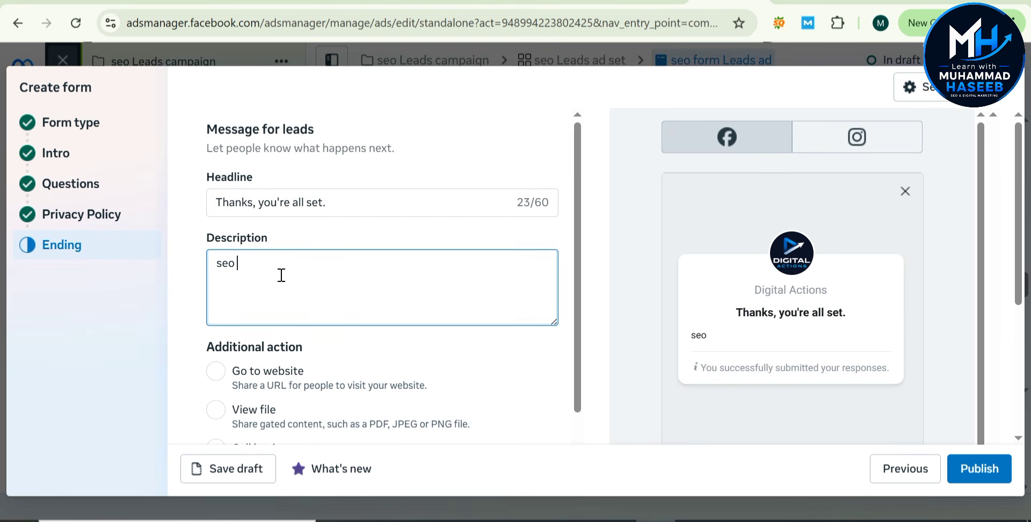
{"action": "type", "text": " servicee"}
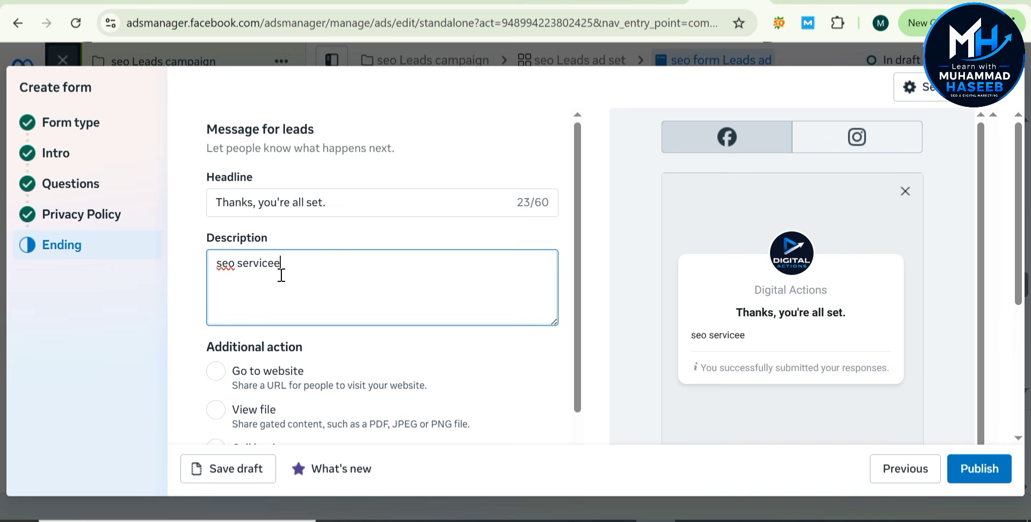
{"action": "key", "text": "BackSpace"}
{"action": "type", "text": "."}
{"action": "left_click", "coordinate": [115, 334]}
Examine the ending's additional actions, WhatsApp Business account, call to action and Messenger options
{"action": "scroll", "coordinate": [360, 349], "scroll_direction": "down", "scroll_amount": 3}
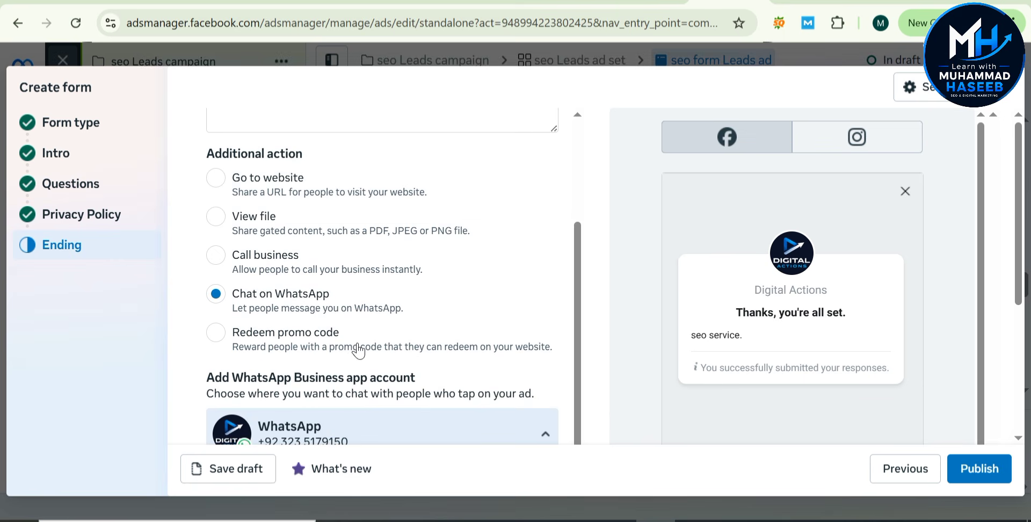
{"action": "scroll", "coordinate": [398, 312], "scroll_direction": "down", "scroll_amount": 1}
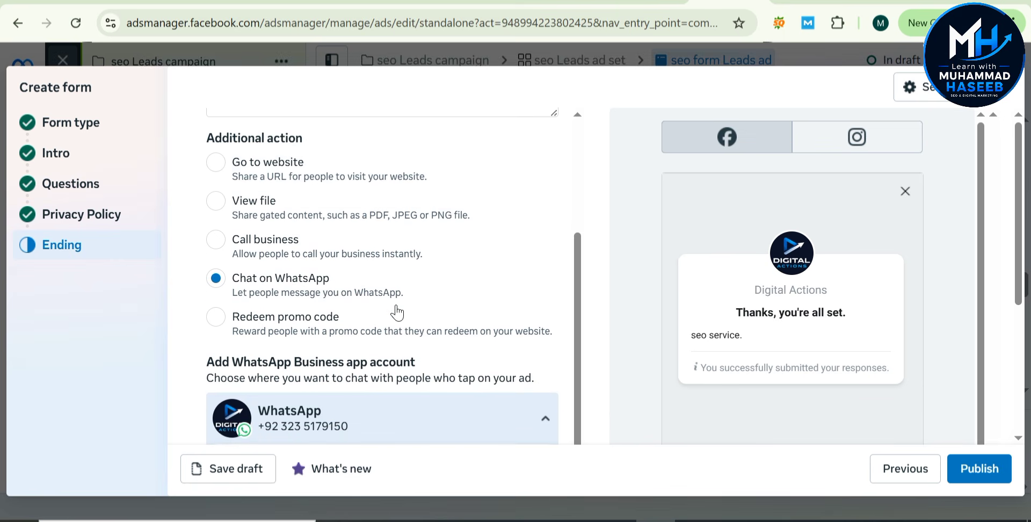
{"action": "scroll", "coordinate": [397, 311], "scroll_direction": "down", "scroll_amount": 3}
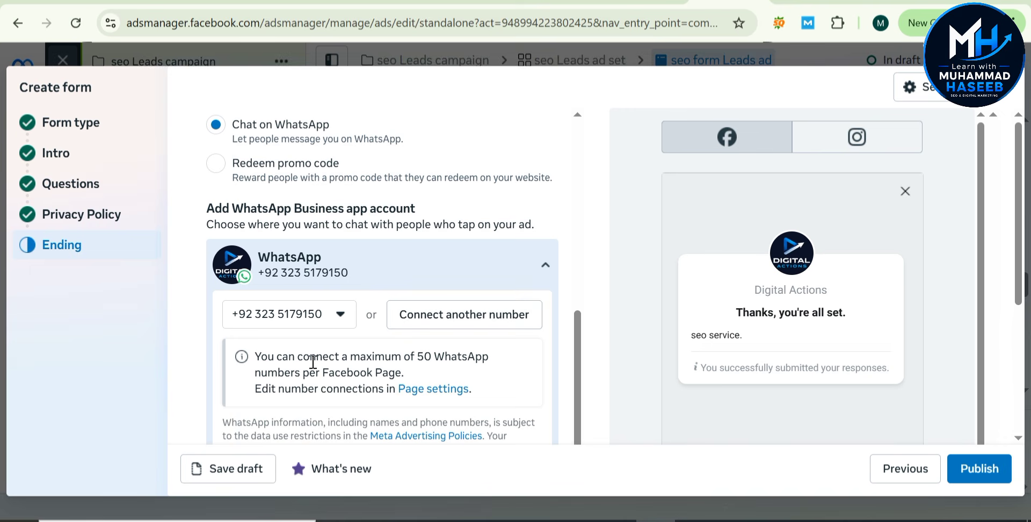
{"action": "scroll", "coordinate": [313, 361], "scroll_direction": "down", "scroll_amount": 1}
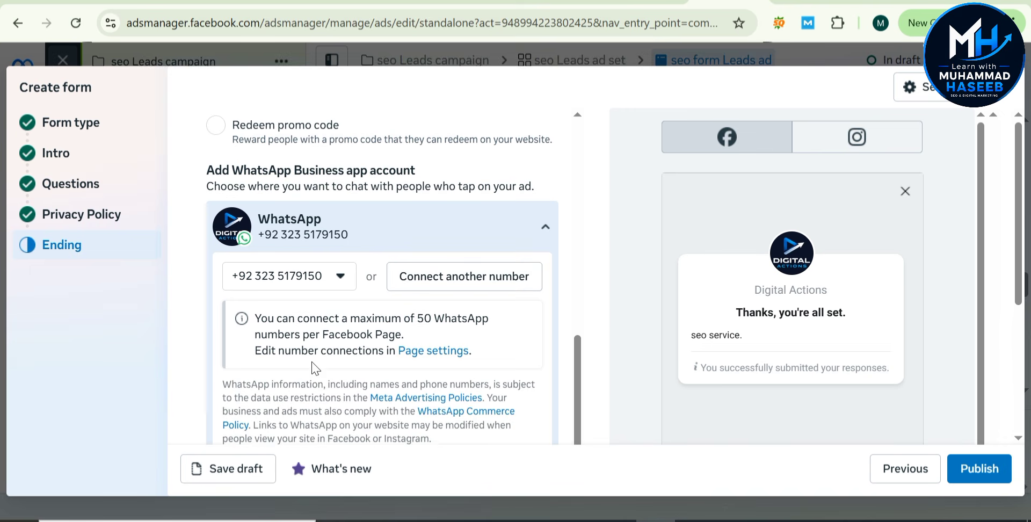
{"action": "left_click", "coordinate": [340, 264]}
{"action": "left_click", "coordinate": [151, 326]}
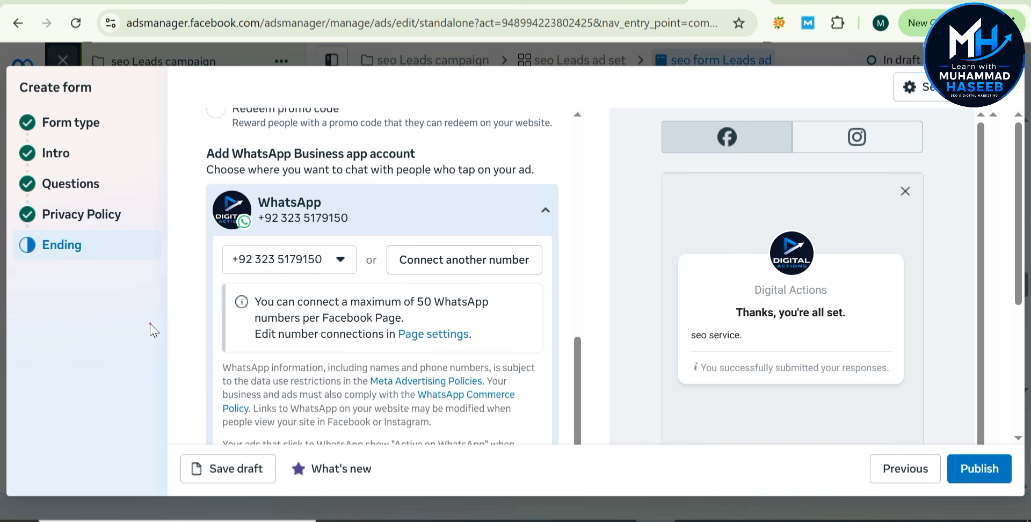
{"action": "scroll", "coordinate": [426, 231], "scroll_direction": "down", "scroll_amount": 5}
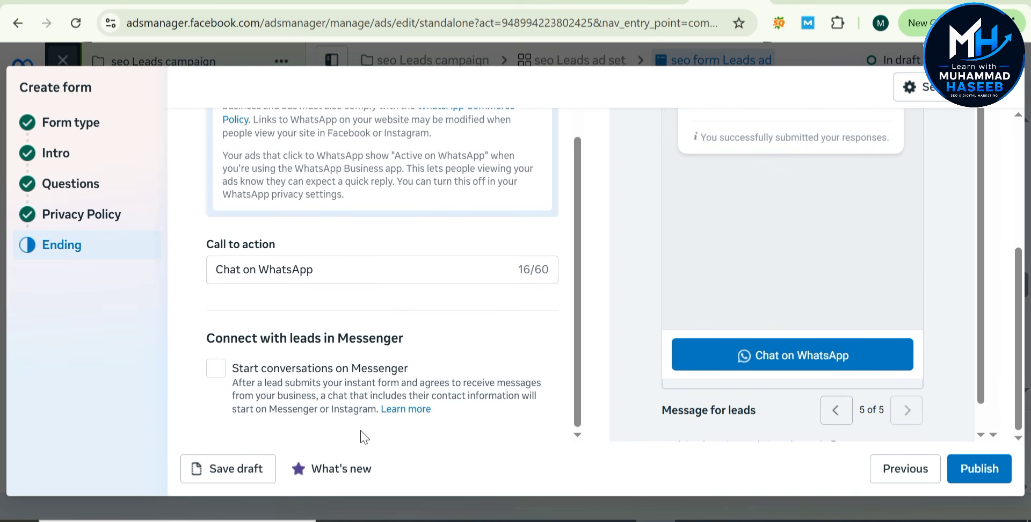
{"action": "scroll", "coordinate": [359, 233], "scroll_direction": "up", "scroll_amount": 5}
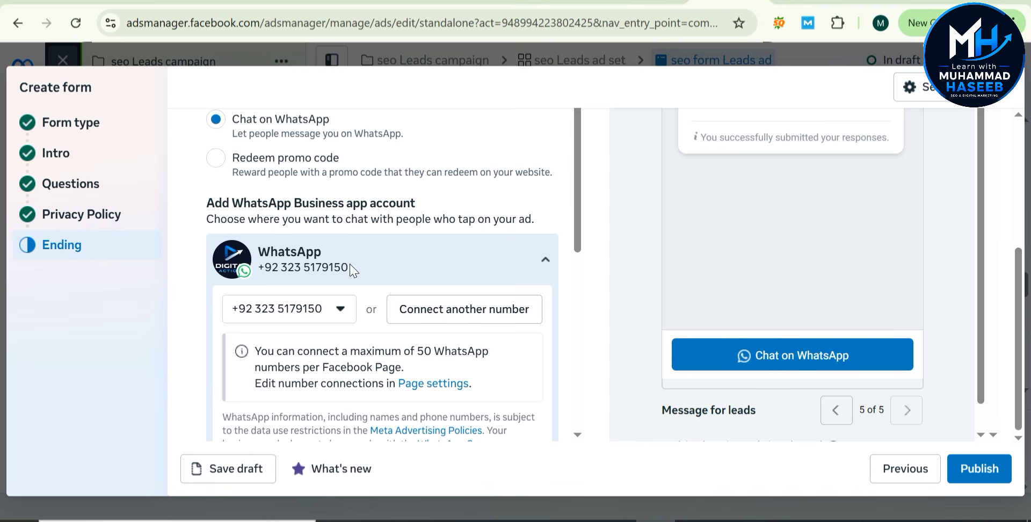
{"action": "scroll", "coordinate": [368, 368], "scroll_direction": "down", "scroll_amount": 5}
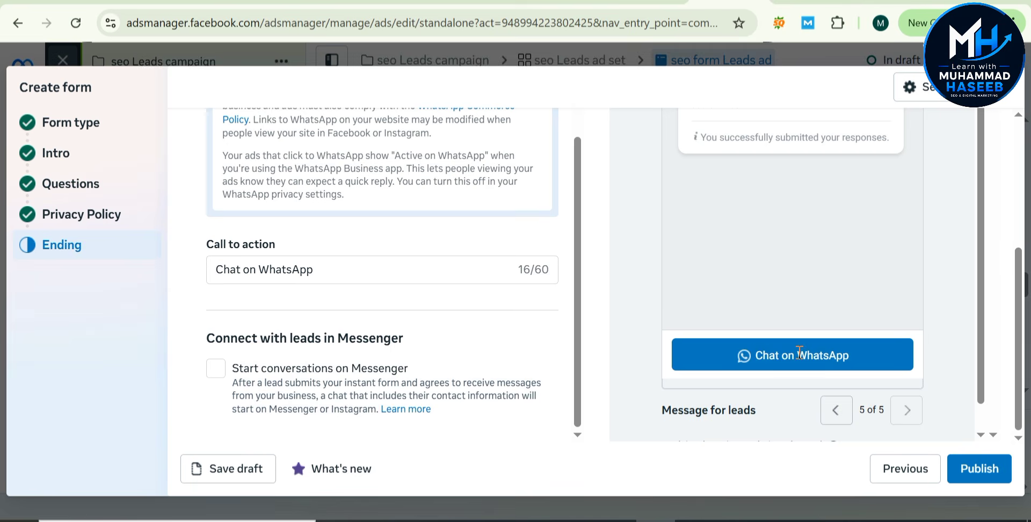
Check the preview of the ending message and publish the instant form
{"action": "scroll", "coordinate": [800, 356], "scroll_direction": "up", "scroll_amount": 4}
{"action": "scroll", "coordinate": [800, 357], "scroll_direction": "down", "scroll_amount": 5}
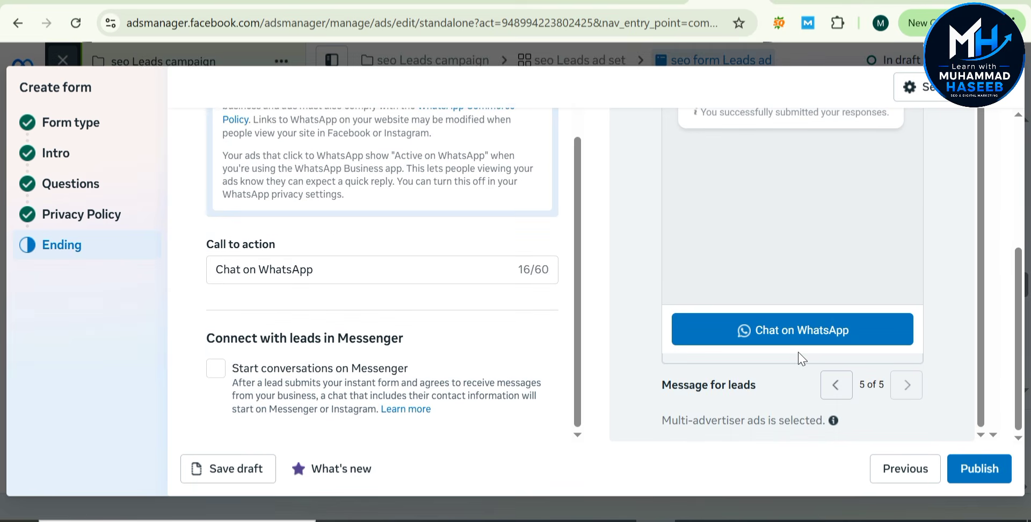
{"action": "scroll", "coordinate": [802, 358], "scroll_direction": "up", "scroll_amount": 5}
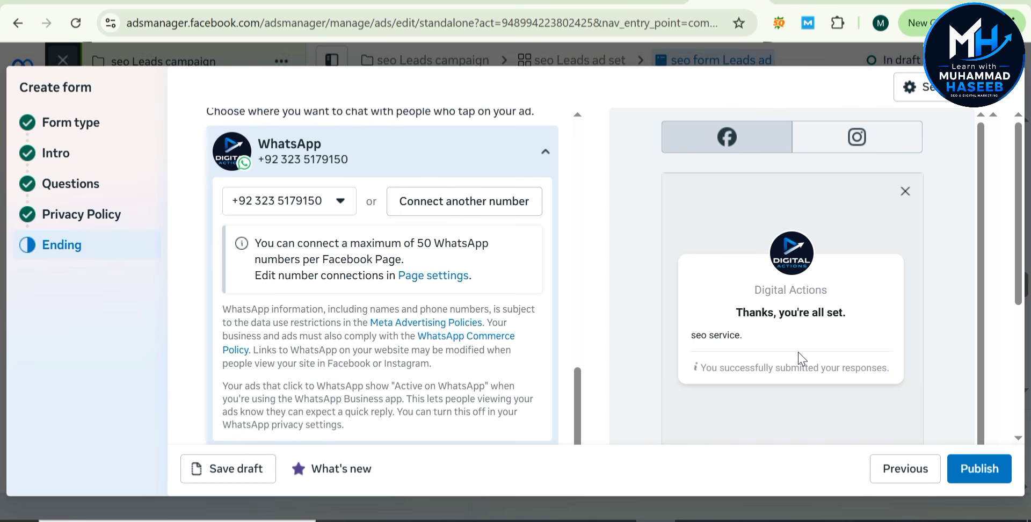
{"action": "scroll", "coordinate": [812, 252], "scroll_direction": "down", "scroll_amount": 5}
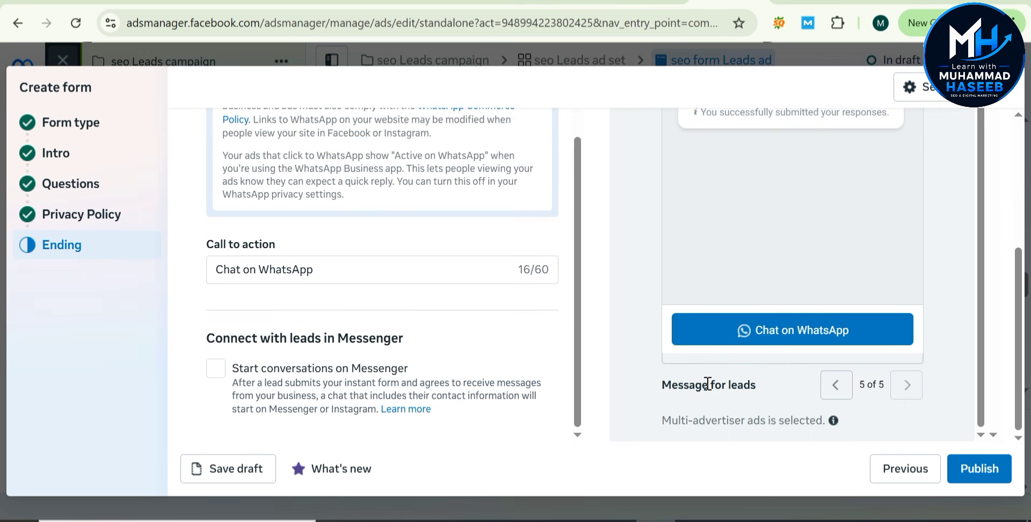
{"action": "left_click", "coordinate": [973, 474]}
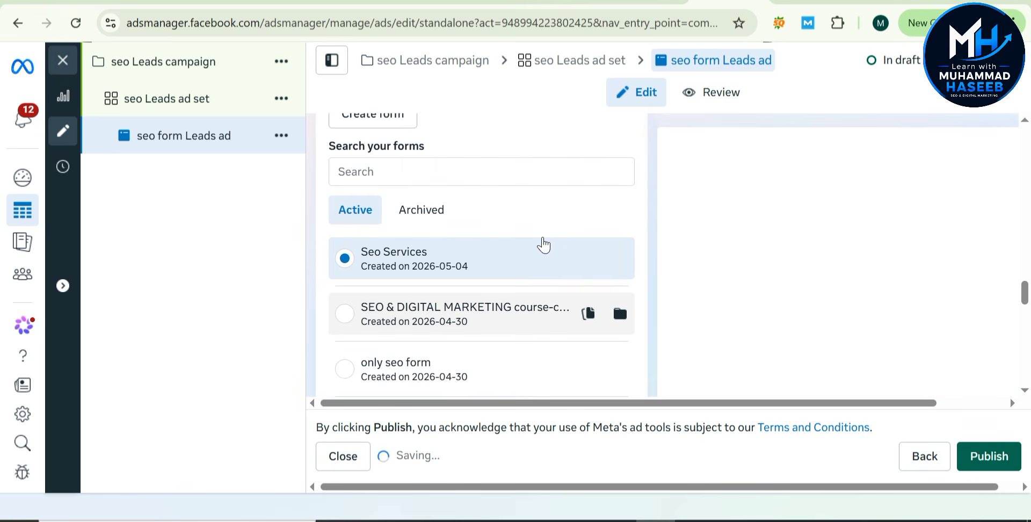
Review the ad's selected form, quality filters, lead follow-up, automated lead delivery and tracking settings
{"action": "scroll", "coordinate": [406, 225], "scroll_direction": "up", "scroll_amount": 2}
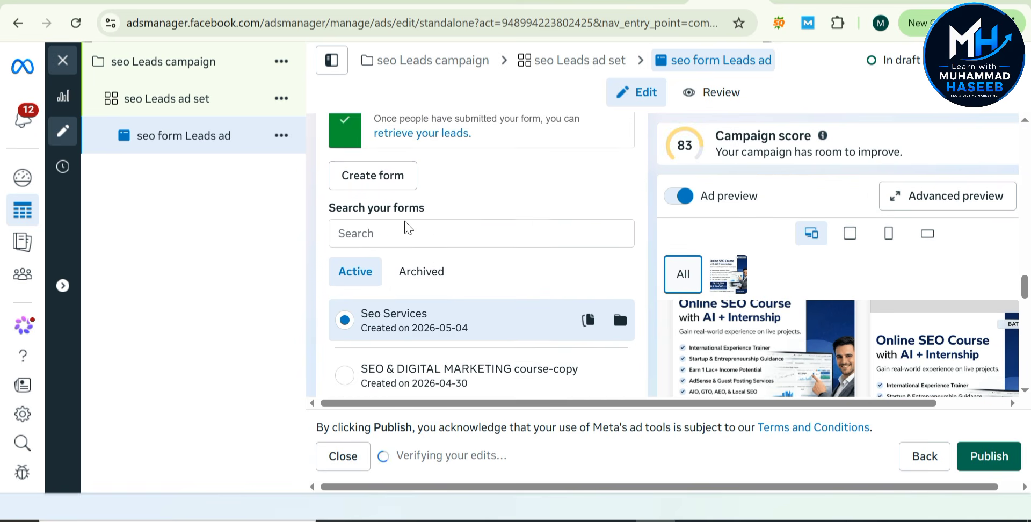
{"action": "scroll", "coordinate": [540, 349], "scroll_direction": "down", "scroll_amount": 2}
{"action": "scroll", "coordinate": [539, 348], "scroll_direction": "down", "scroll_amount": 8}
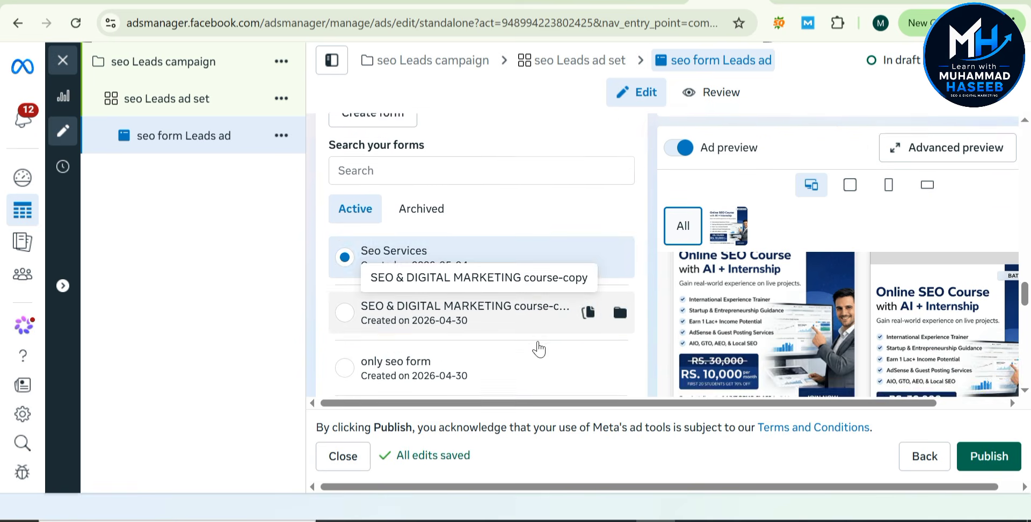
{"action": "scroll", "coordinate": [539, 348], "scroll_direction": "down", "scroll_amount": 2}
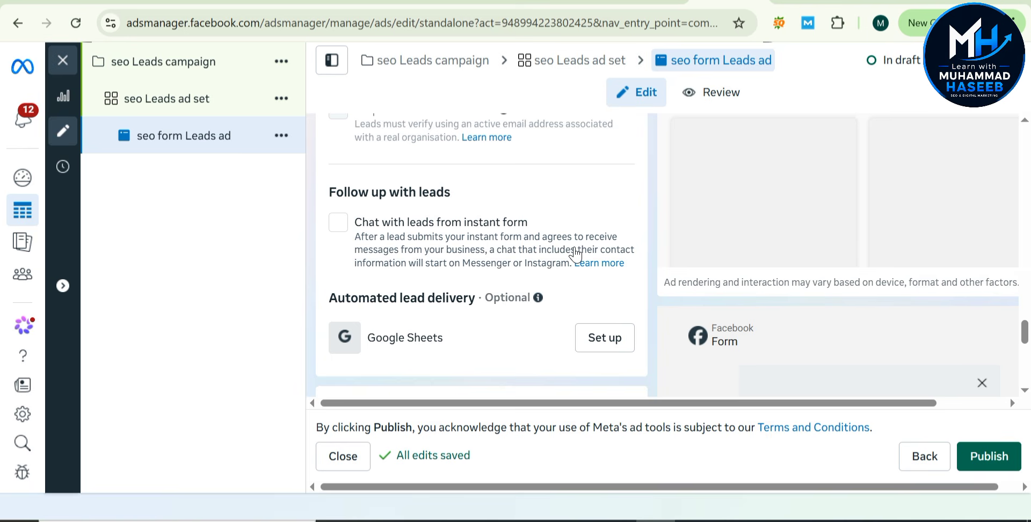
{"action": "scroll", "coordinate": [576, 253], "scroll_direction": "up", "scroll_amount": 3}
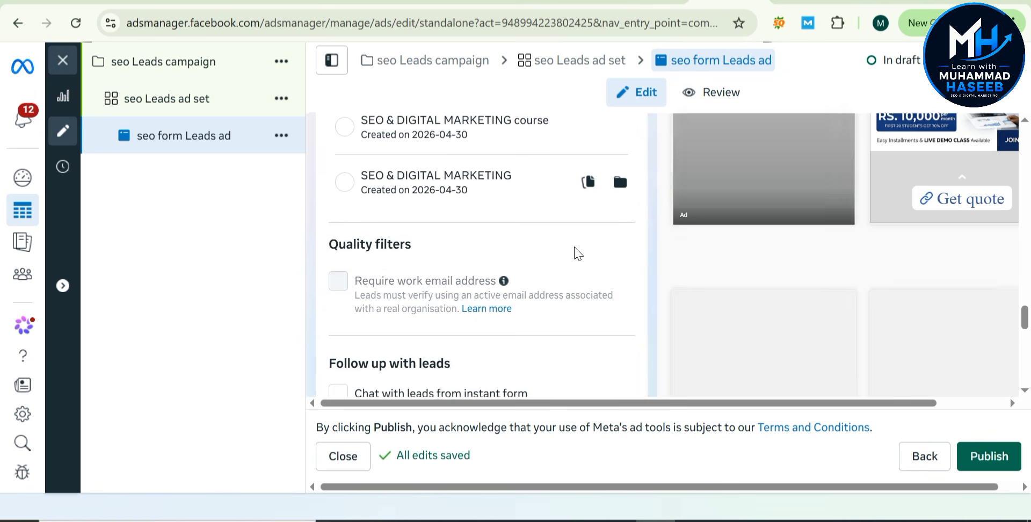
{"action": "scroll", "coordinate": [578, 253], "scroll_direction": "up", "scroll_amount": 2}
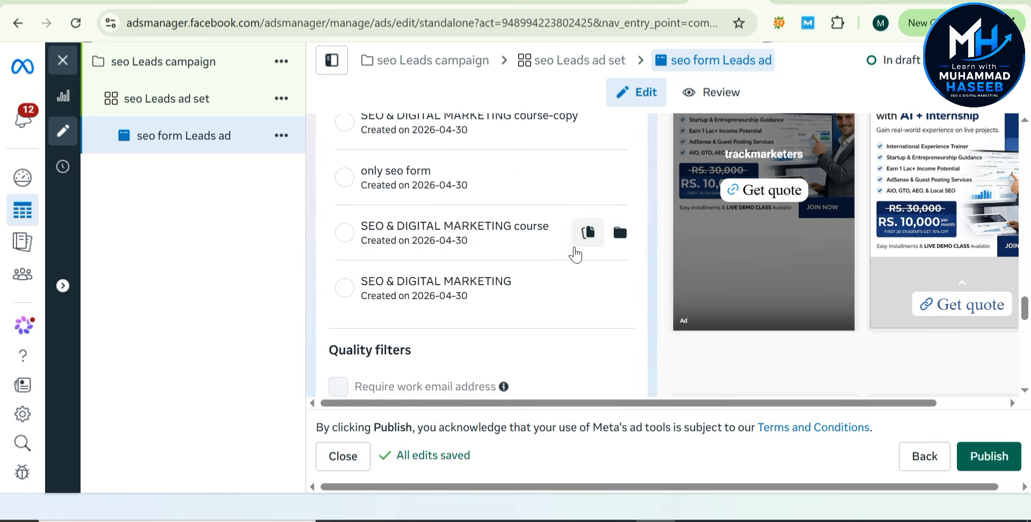
{"action": "scroll", "coordinate": [578, 254], "scroll_direction": "down", "scroll_amount": 2}
{"action": "scroll", "coordinate": [578, 254], "scroll_direction": "down", "scroll_amount": 1}
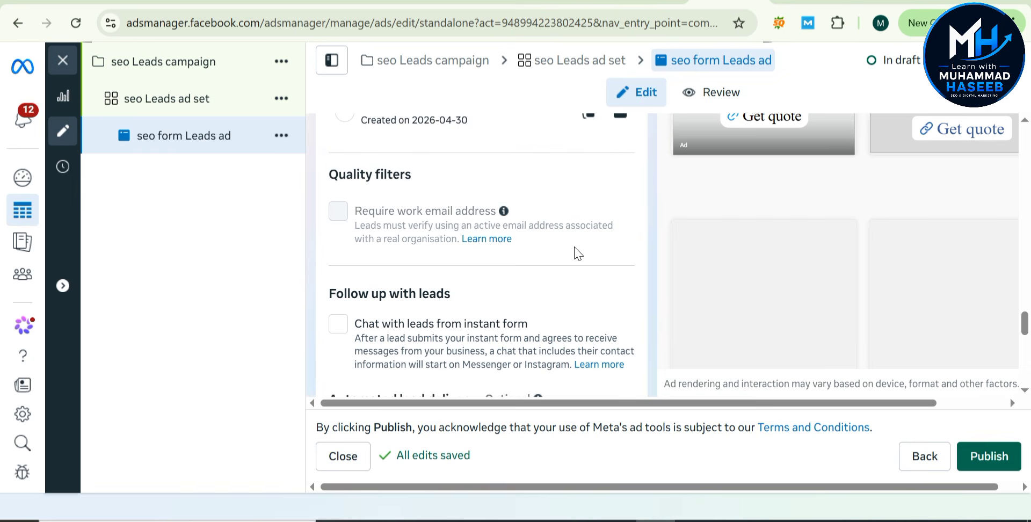
{"action": "scroll", "coordinate": [578, 253], "scroll_direction": "down", "scroll_amount": 4}
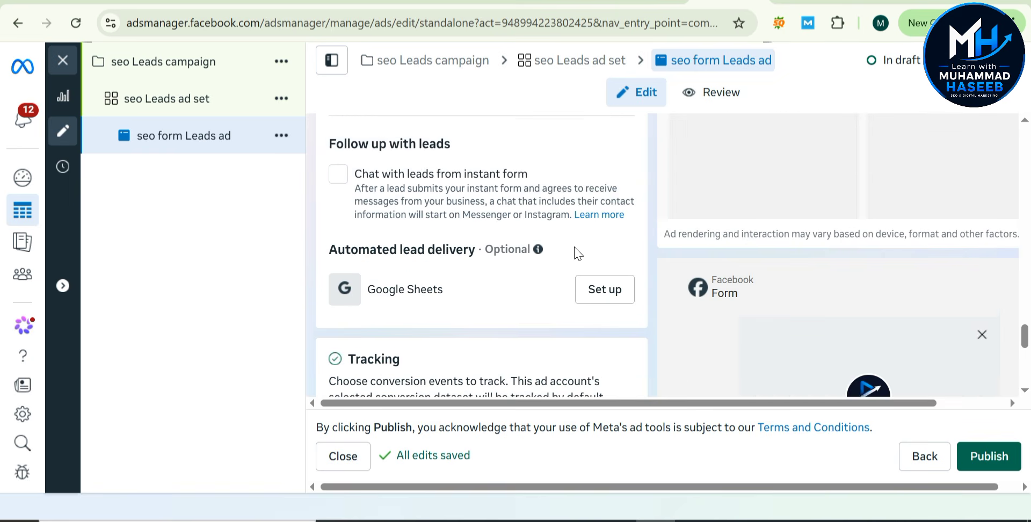
{"action": "scroll", "coordinate": [579, 254], "scroll_direction": "down", "scroll_amount": 1}
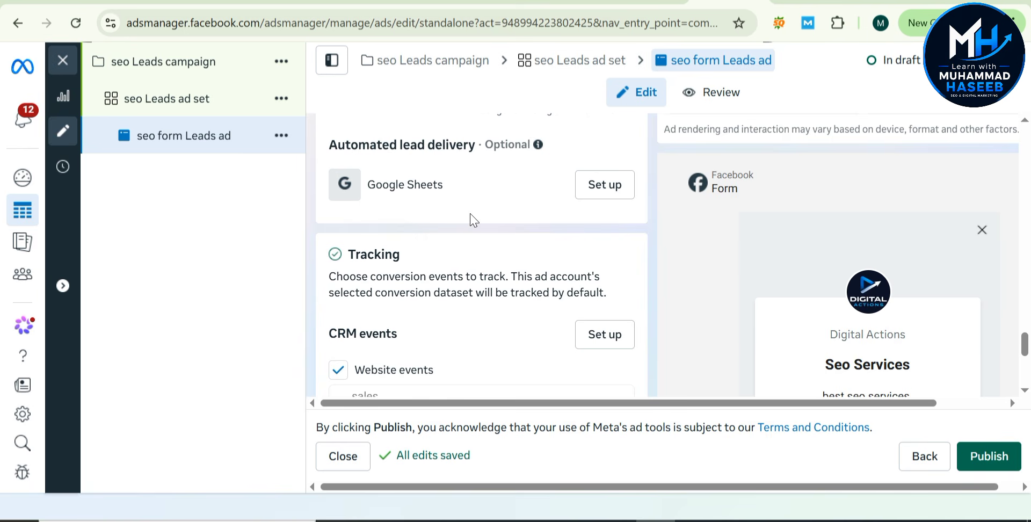
{"action": "scroll", "coordinate": [573, 219], "scroll_direction": "down", "scroll_amount": 5}
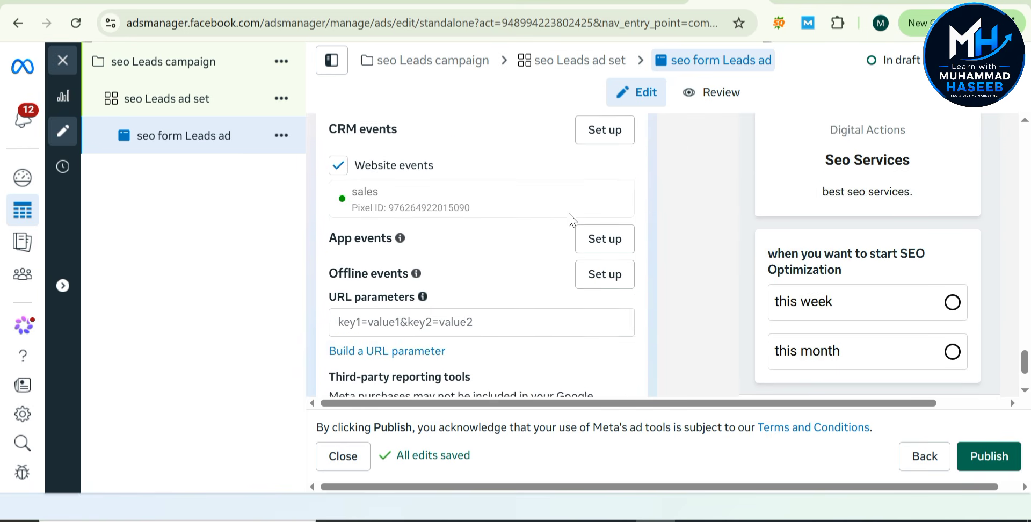
{"action": "scroll", "coordinate": [572, 220], "scroll_direction": "down", "scroll_amount": 1}
Set up automated lead delivery with Google Sheets, creating a new spreadsheet named "demo seo service" for the leads
{"action": "scroll", "coordinate": [570, 221], "scroll_direction": "up", "scroll_amount": 8}
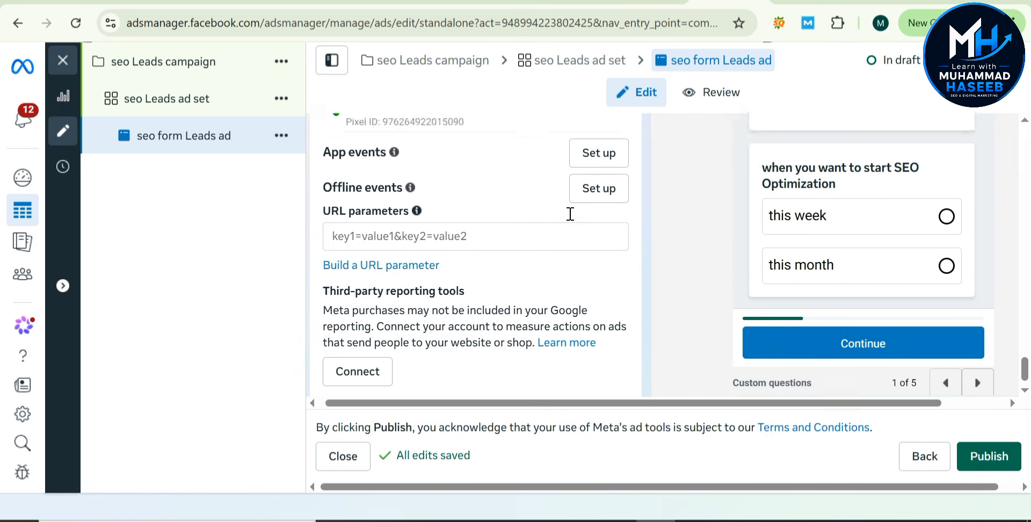
{"action": "scroll", "coordinate": [570, 220], "scroll_direction": "up", "scroll_amount": 1}
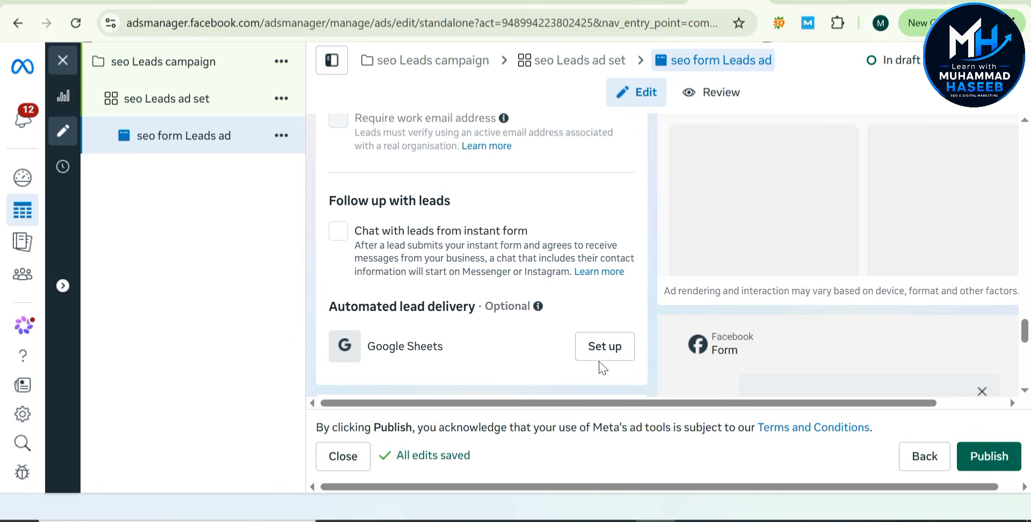
{"action": "left_click", "coordinate": [604, 348]}
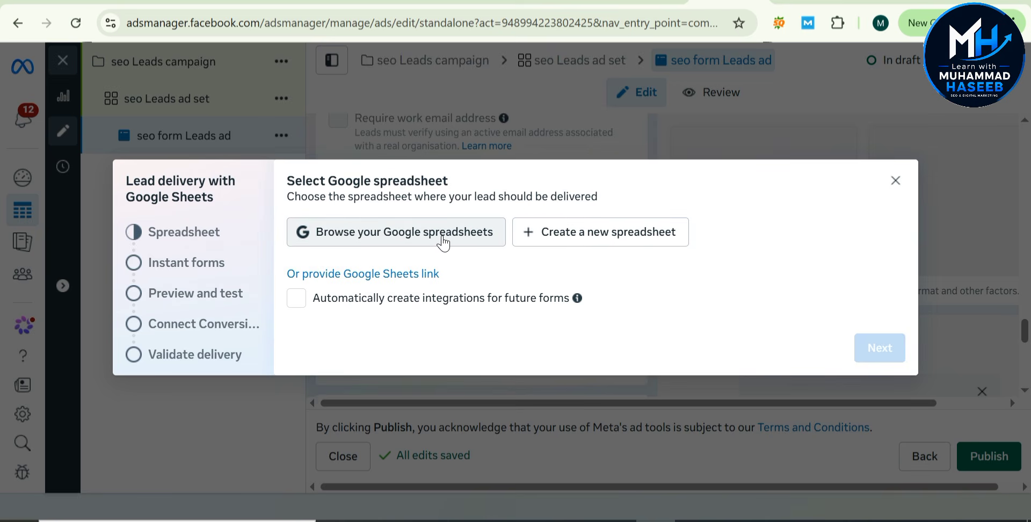
{"action": "left_click", "coordinate": [614, 234]}
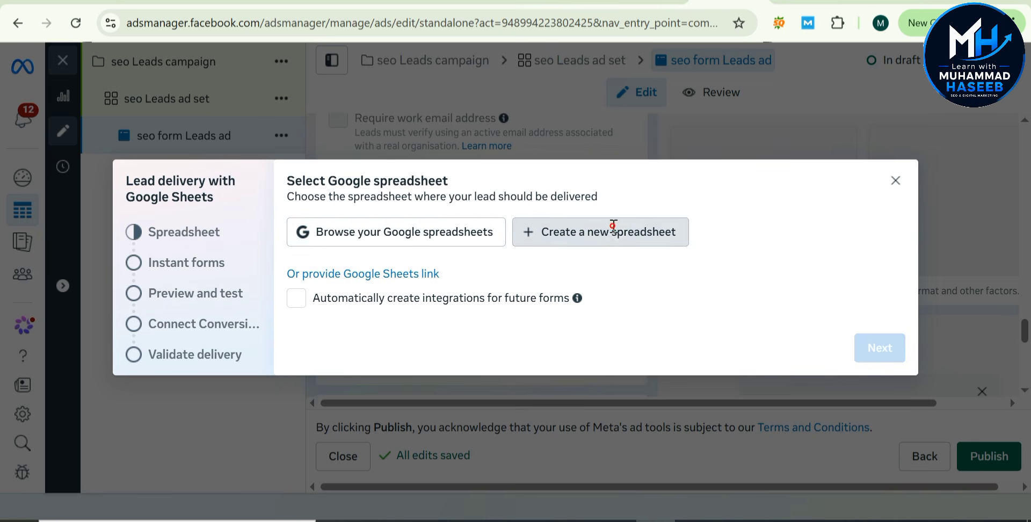
{"action": "type", "text": "de"}
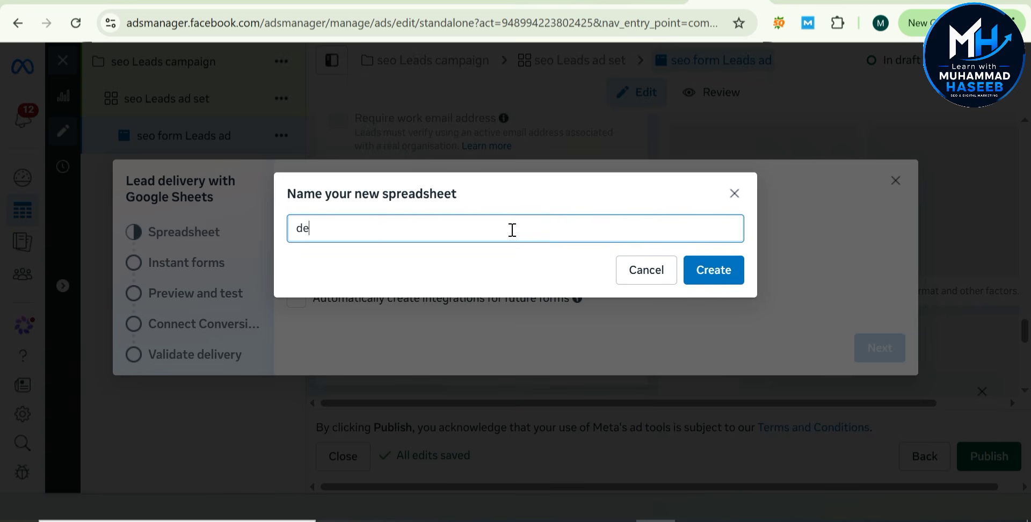
{"action": "type", "text": "mo seo service"}
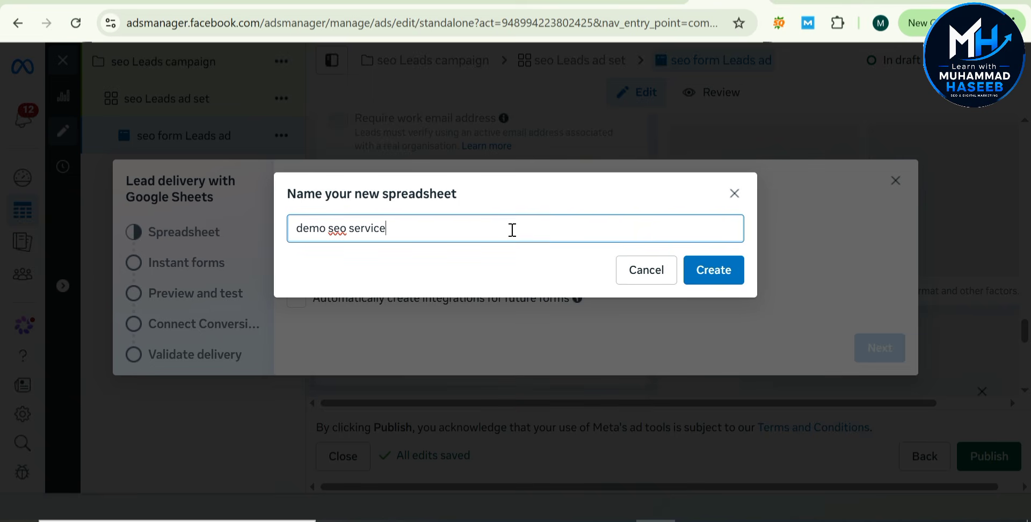
{"action": "left_click", "coordinate": [716, 272]}
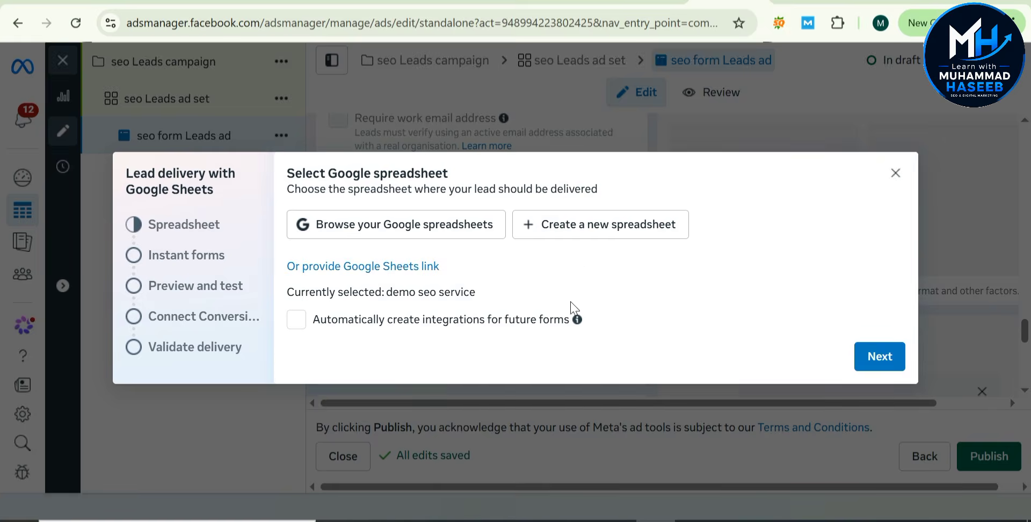
Connect Sheet1 of the selected spreadsheet to the Seo Services instant form, checking the form preview before connecting
{"action": "left_click", "coordinate": [889, 365]}
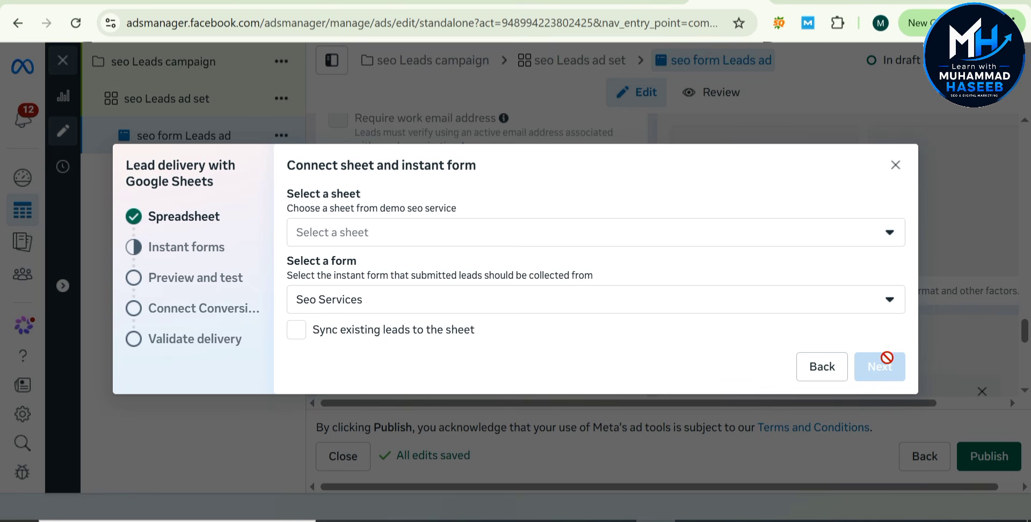
{"action": "left_click", "coordinate": [647, 231]}
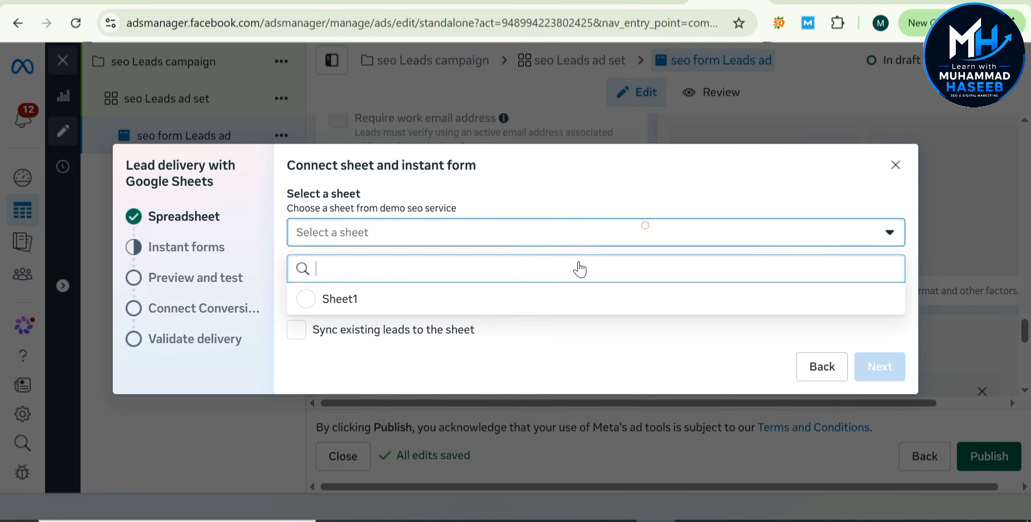
{"action": "left_click", "coordinate": [520, 301]}
{"action": "left_click", "coordinate": [520, 301]}
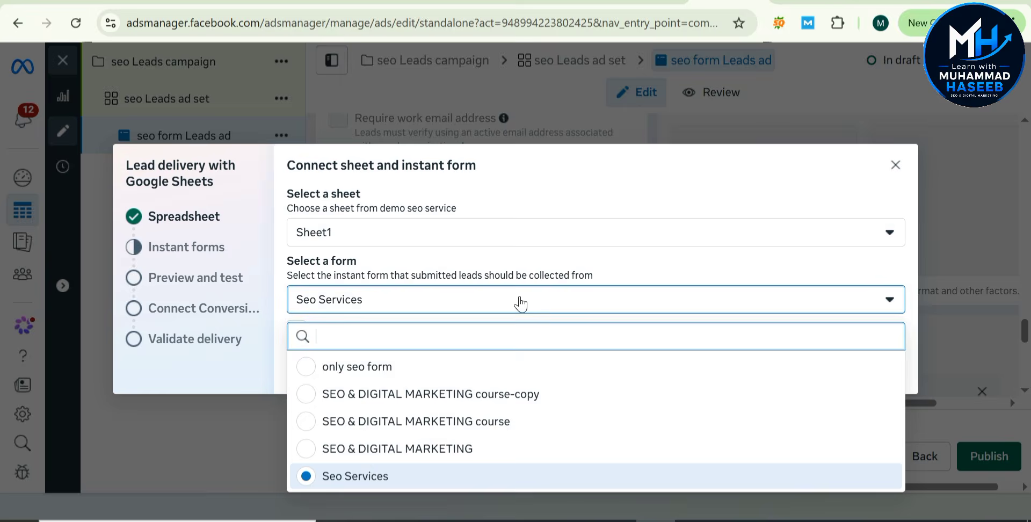
{"action": "left_click", "coordinate": [520, 301]}
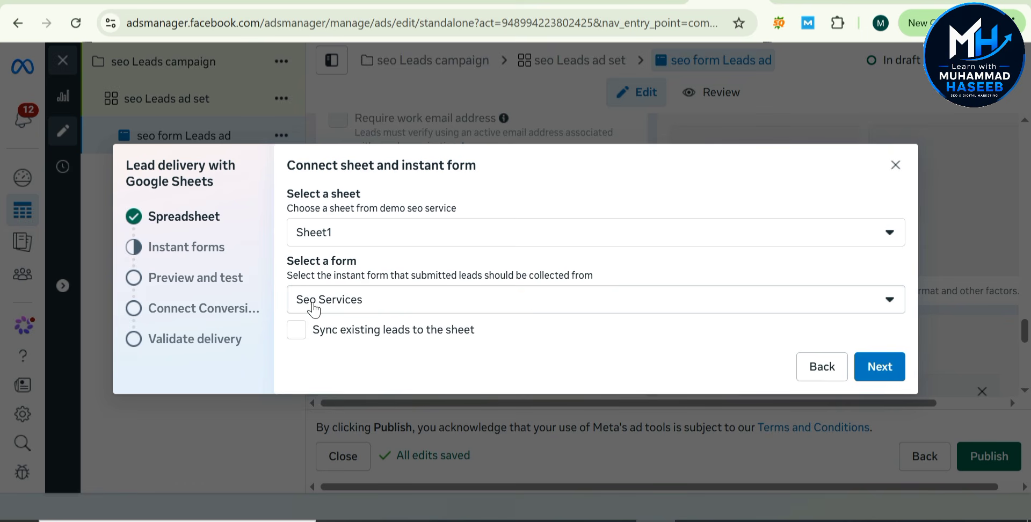
{"action": "left_click", "coordinate": [874, 367]}
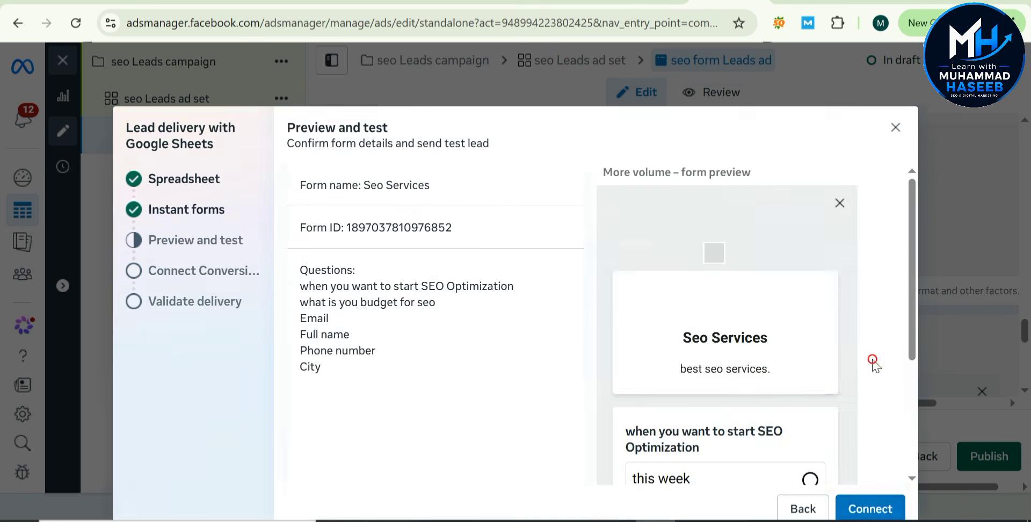
{"action": "scroll", "coordinate": [567, 322], "scroll_direction": "down", "scroll_amount": 3}
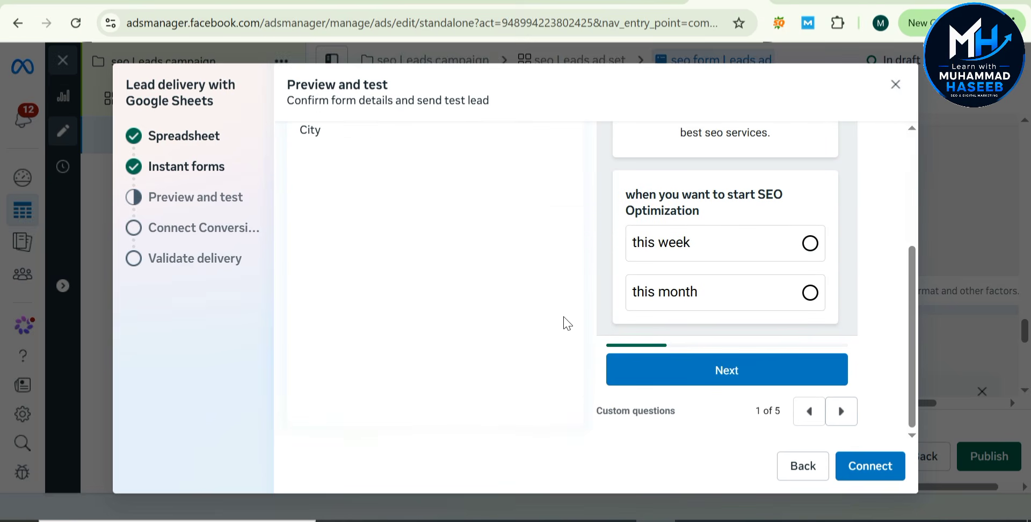
{"action": "left_click", "coordinate": [855, 467]}
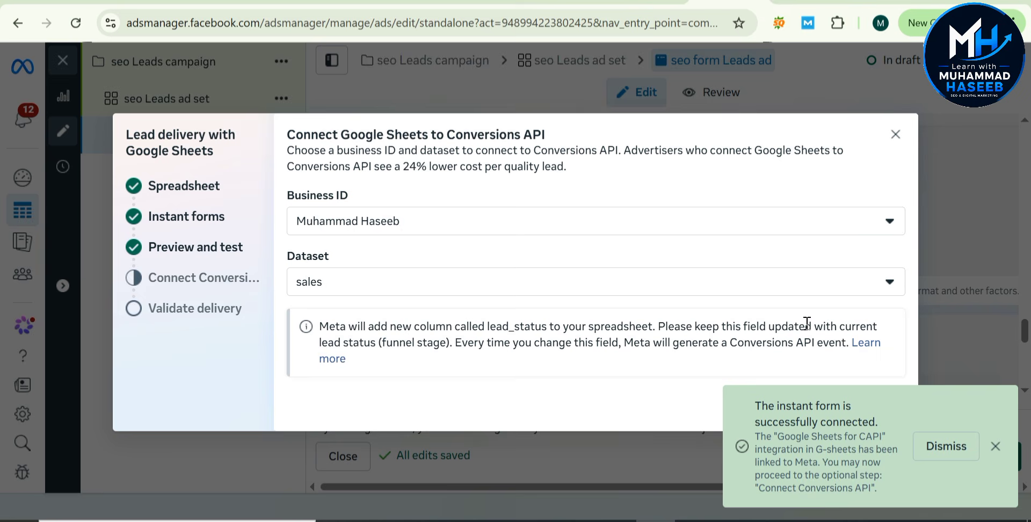
Connect Google Sheets to the Conversions API with the preselected business and the sales dataset, and send a test lead
{"action": "left_click", "coordinate": [996, 446]}
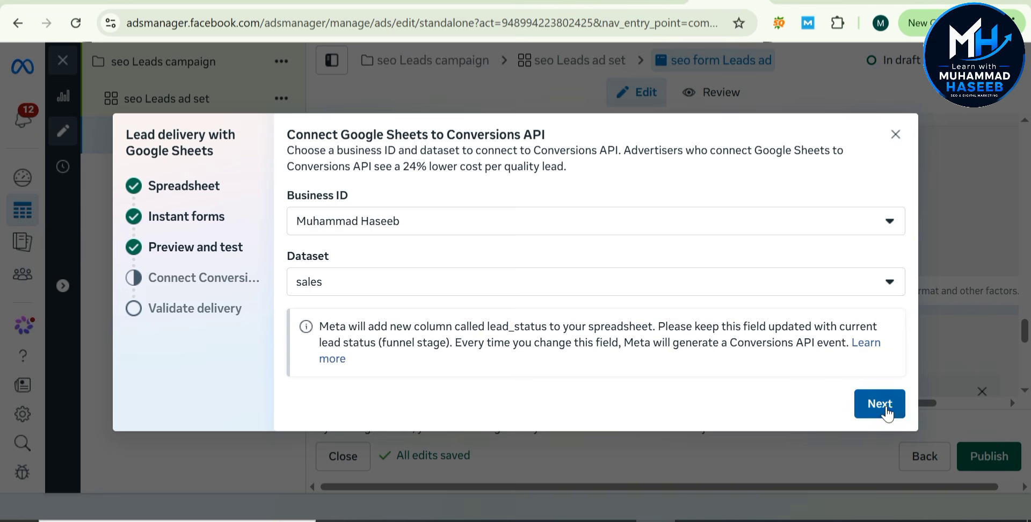
{"action": "left_click", "coordinate": [883, 404]}
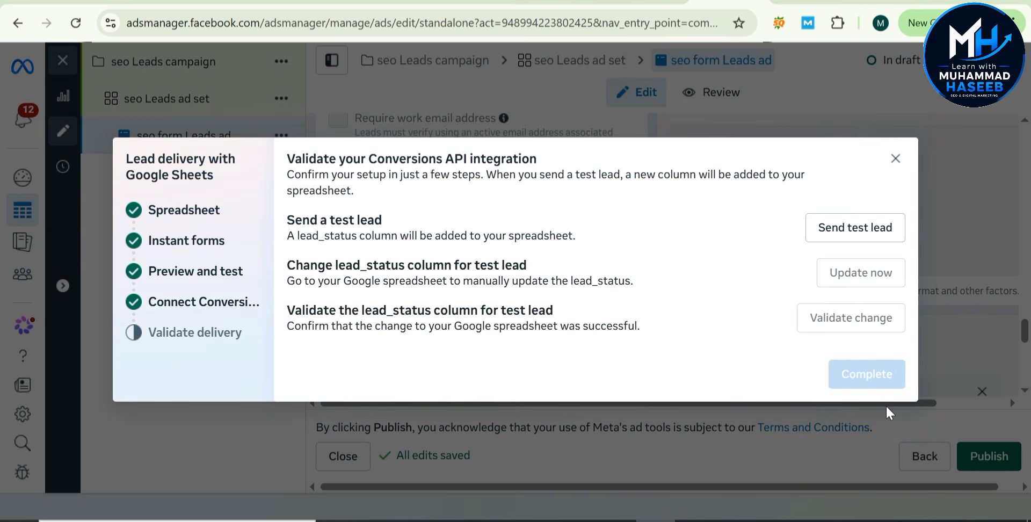
{"action": "left_click", "coordinate": [852, 233]}
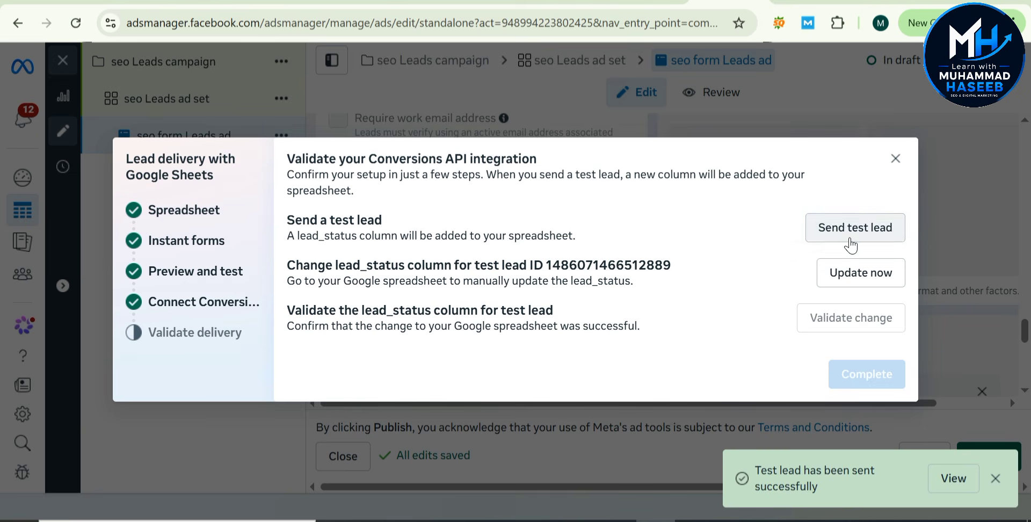
Open the demo seo service spreadsheet in Google Sheets and set the test lead's lead_status to "update"
{"action": "left_click", "coordinate": [858, 274]}
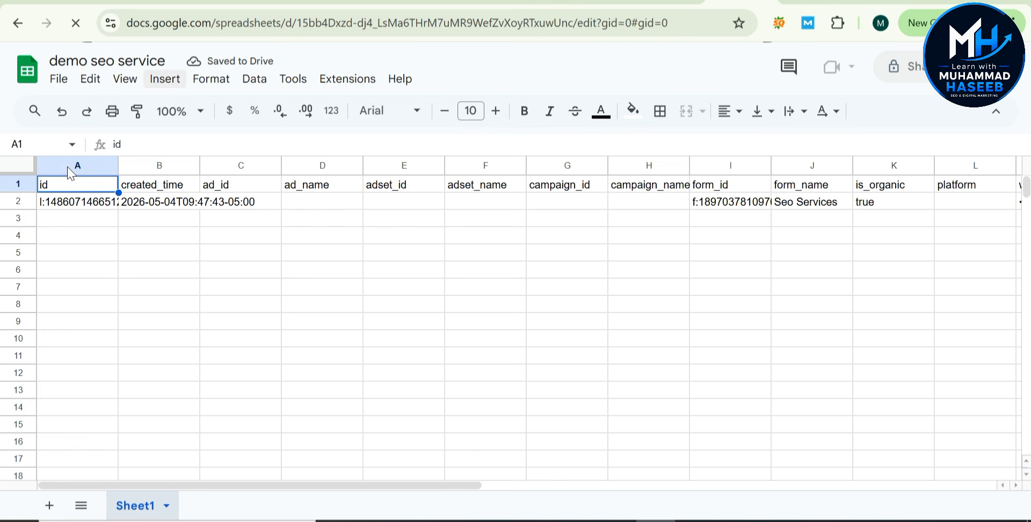
{"action": "scroll", "coordinate": [625, 208], "scroll_direction": "right", "scroll_amount": 10}
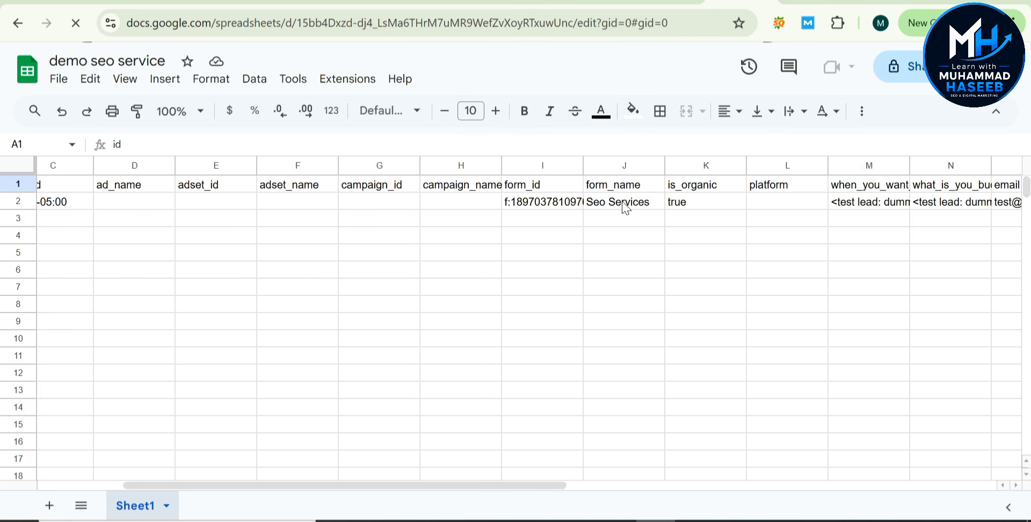
{"action": "scroll", "coordinate": [624, 208], "scroll_direction": "right", "scroll_amount": 1}
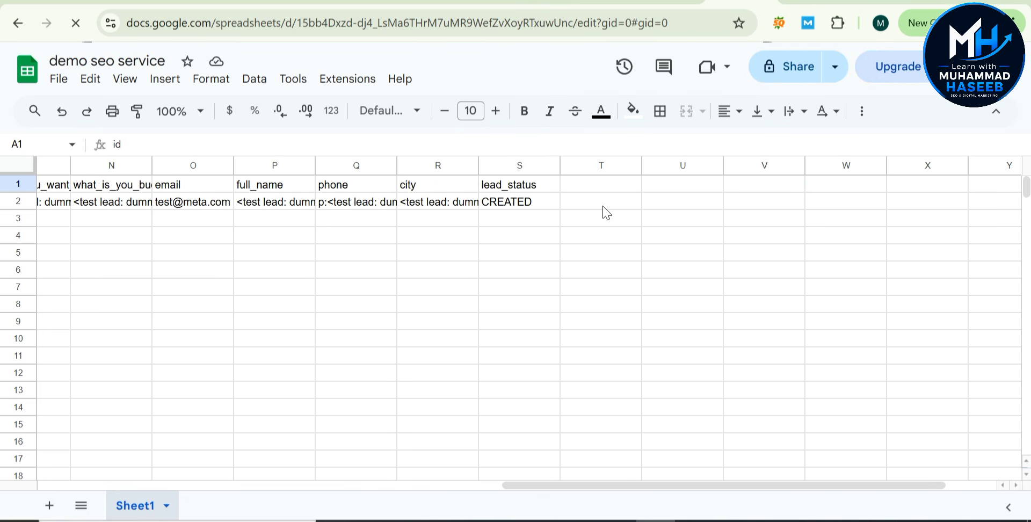
{"action": "left_click", "coordinate": [534, 205]}
{"action": "type", "text": "uo"}
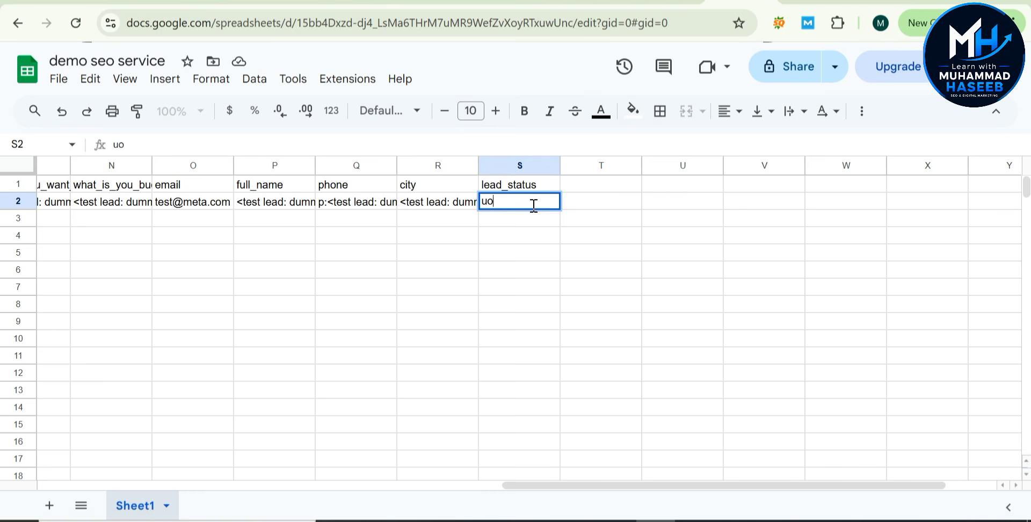
{"action": "type", "text": "pdate"}
{"action": "left_click", "coordinate": [324, 309]}
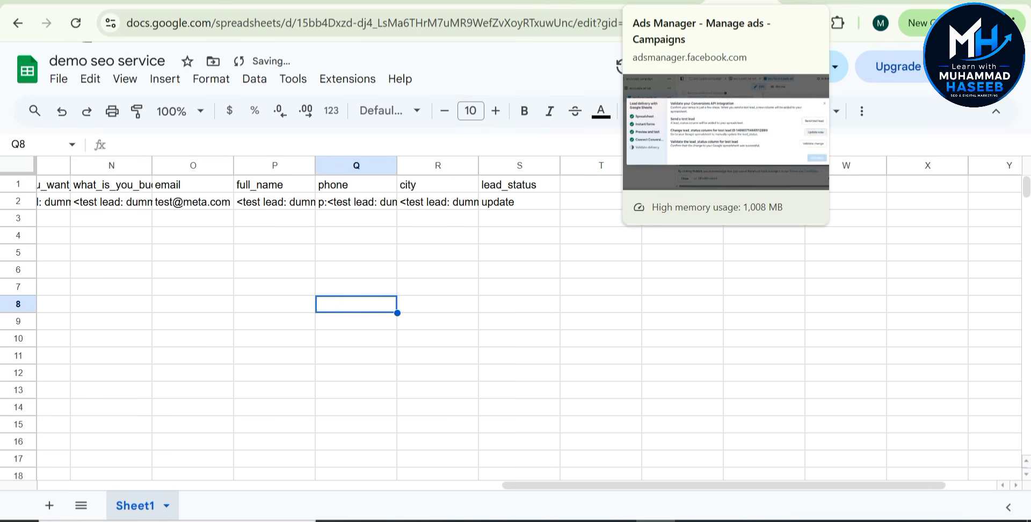
Switch back to Ads Manager, validate the test lead's lead_status change and complete the lead delivery setup
{"action": "left_click", "coordinate": [666, 4]}
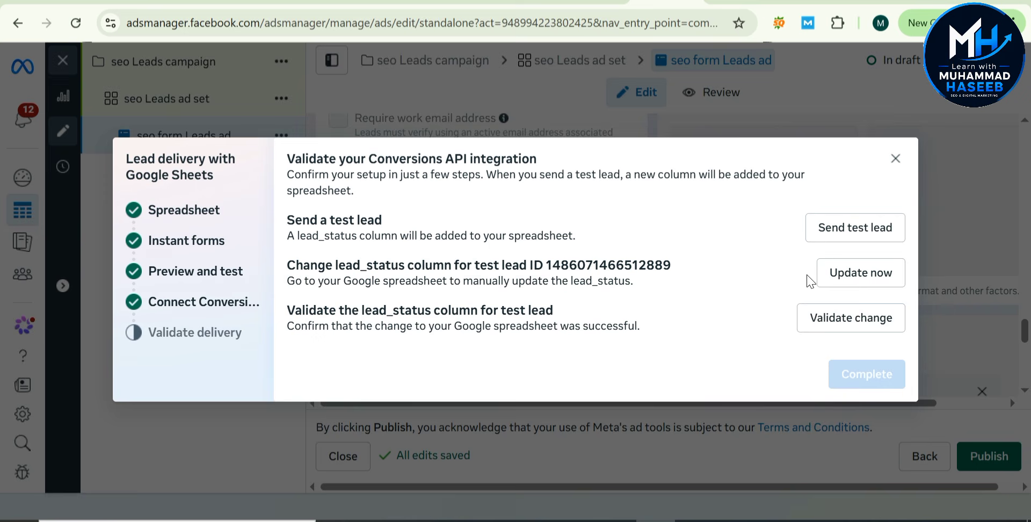
{"action": "left_click", "coordinate": [823, 320]}
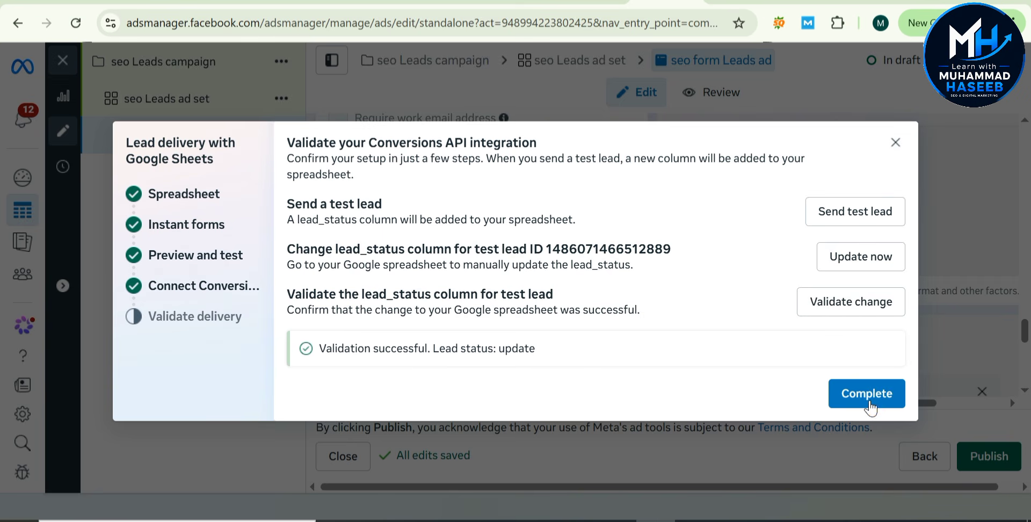
{"action": "left_click", "coordinate": [892, 393]}
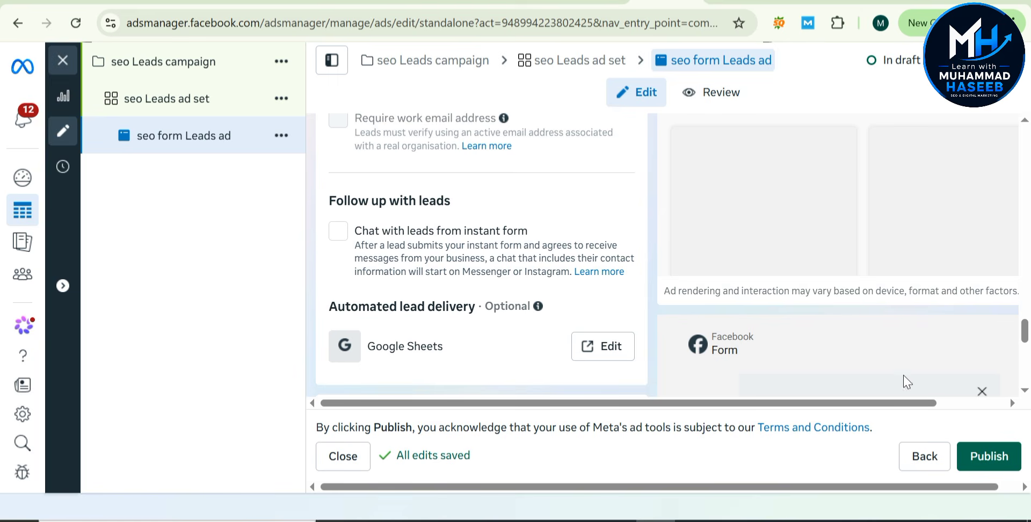
Review the ad's automated lead delivery, tracking, lead follow-up, quality filters and selected instant form
{"action": "scroll", "coordinate": [587, 205], "scroll_direction": "down", "scroll_amount": 3}
{"action": "scroll", "coordinate": [587, 205], "scroll_direction": "down", "scroll_amount": 2}
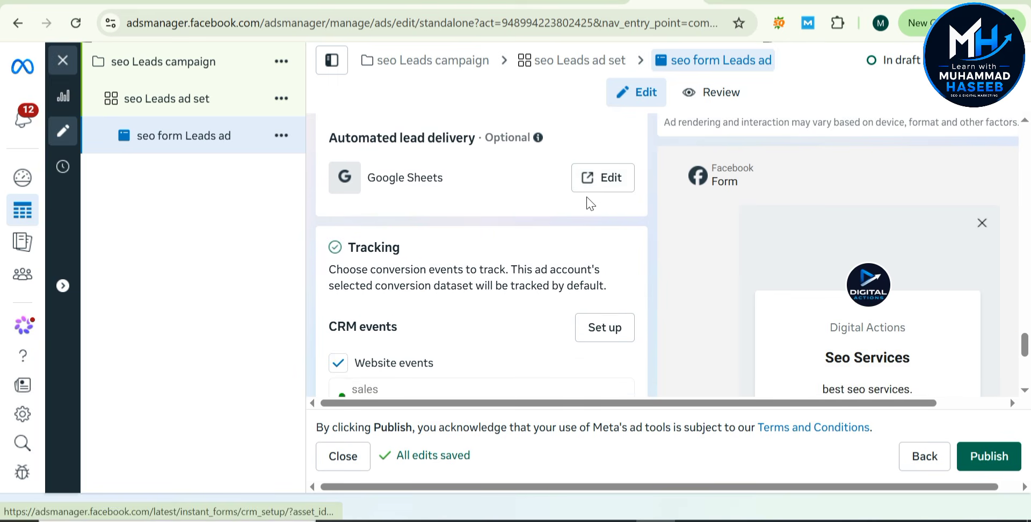
{"action": "scroll", "coordinate": [587, 204], "scroll_direction": "up", "scroll_amount": 3}
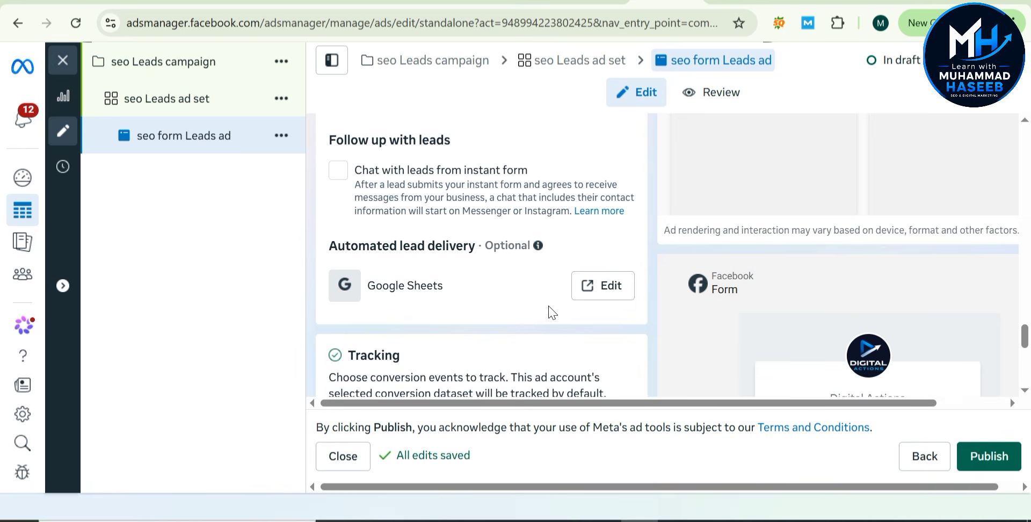
{"action": "scroll", "coordinate": [551, 312], "scroll_direction": "up", "scroll_amount": 10}
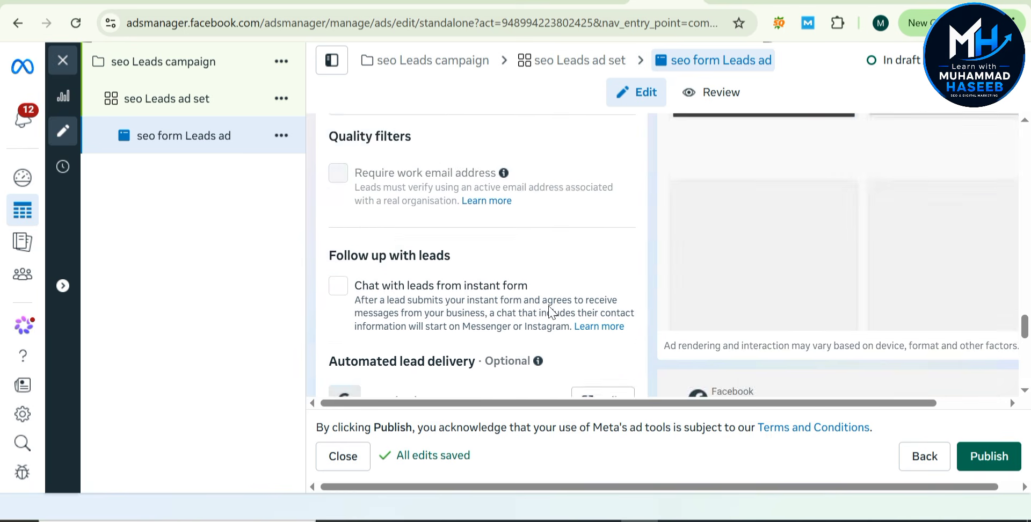
{"action": "scroll", "coordinate": [550, 313], "scroll_direction": "up", "scroll_amount": 3}
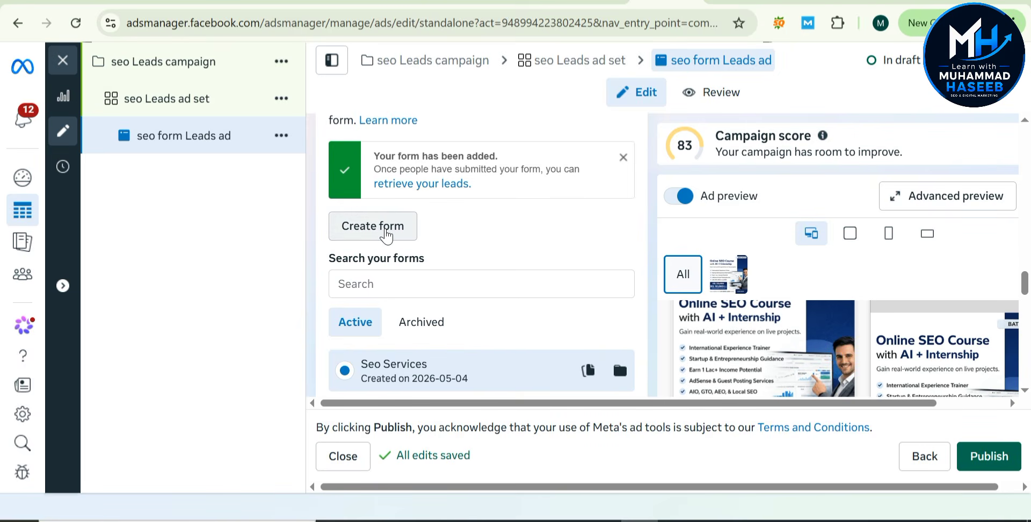
{"action": "scroll", "coordinate": [502, 211], "scroll_direction": "up", "scroll_amount": 3}
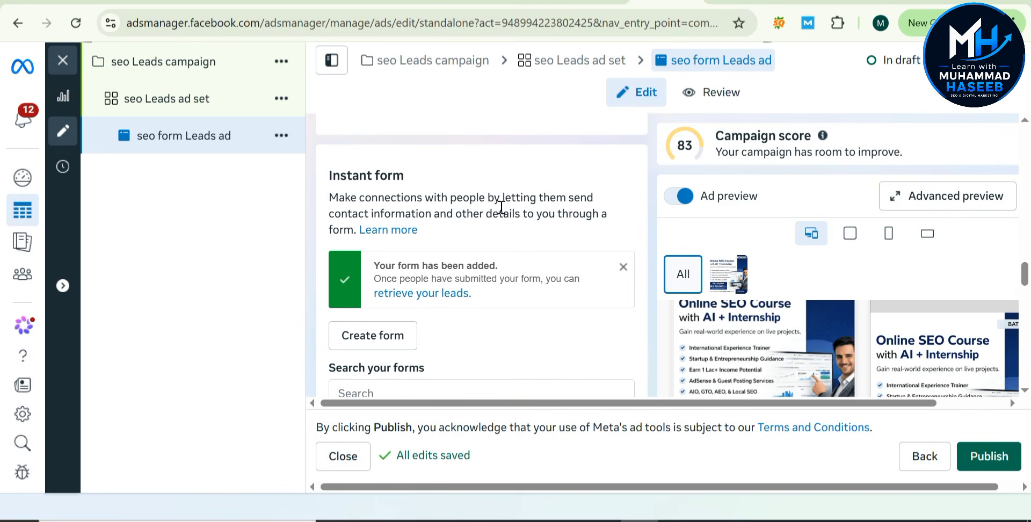
{"action": "scroll", "coordinate": [501, 207], "scroll_direction": "up", "scroll_amount": 1}
{"action": "scroll", "coordinate": [505, 226], "scroll_direction": "down", "scroll_amount": 3}
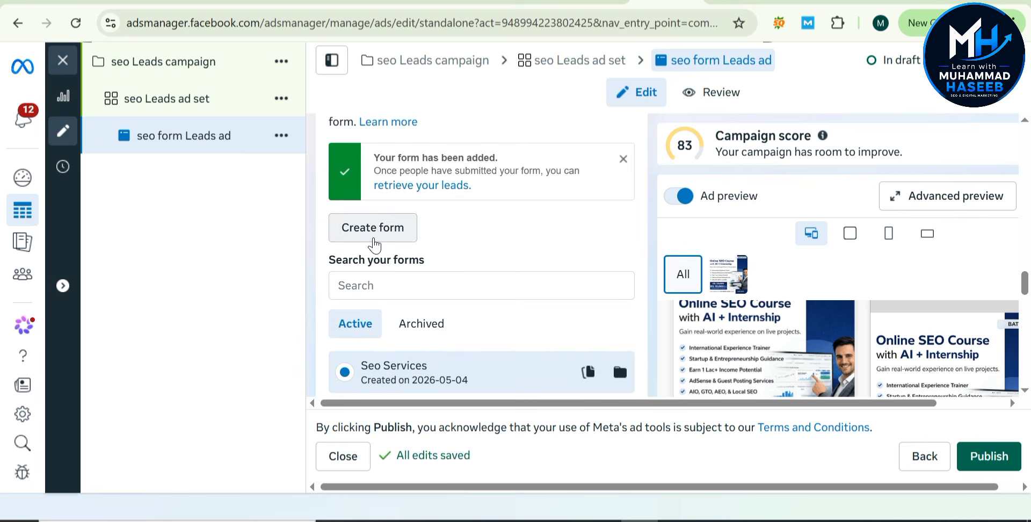
{"action": "scroll", "coordinate": [520, 269], "scroll_direction": "down", "scroll_amount": 2}
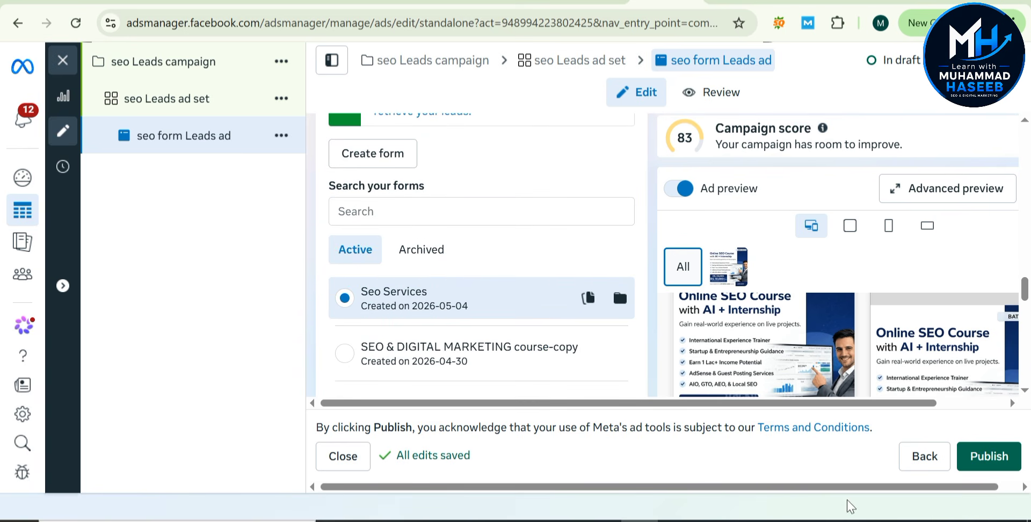
{"action": "left_click", "coordinate": [811, 521]}
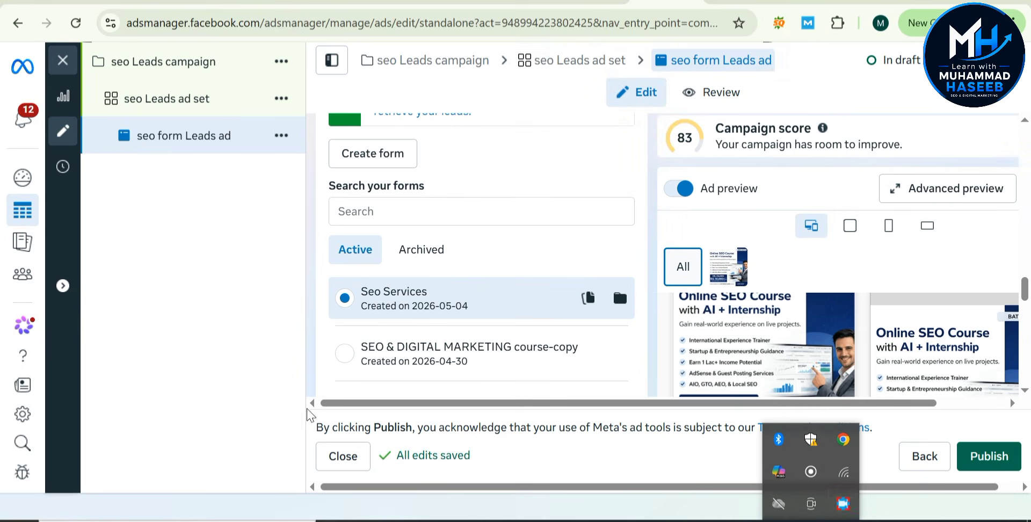
{"action": "left_click", "coordinate": [844, 505]}
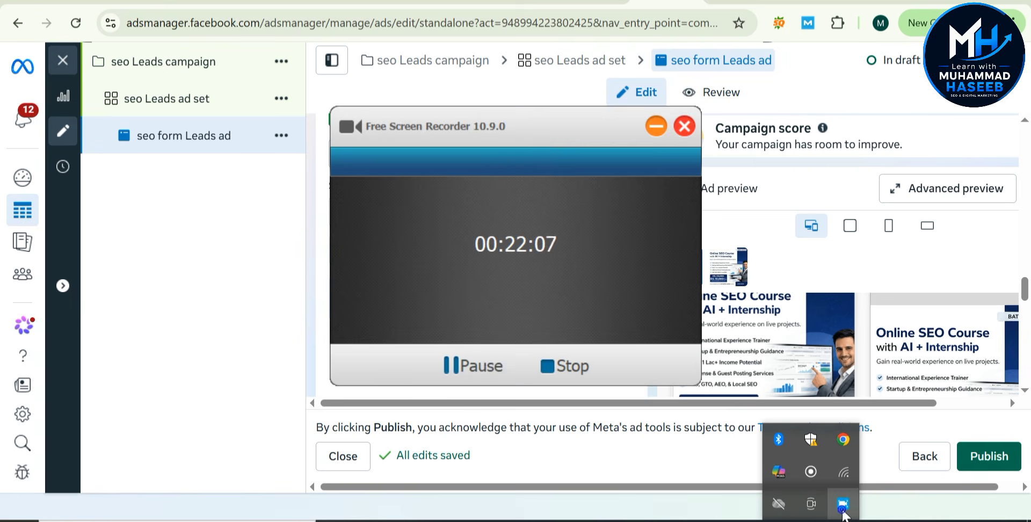